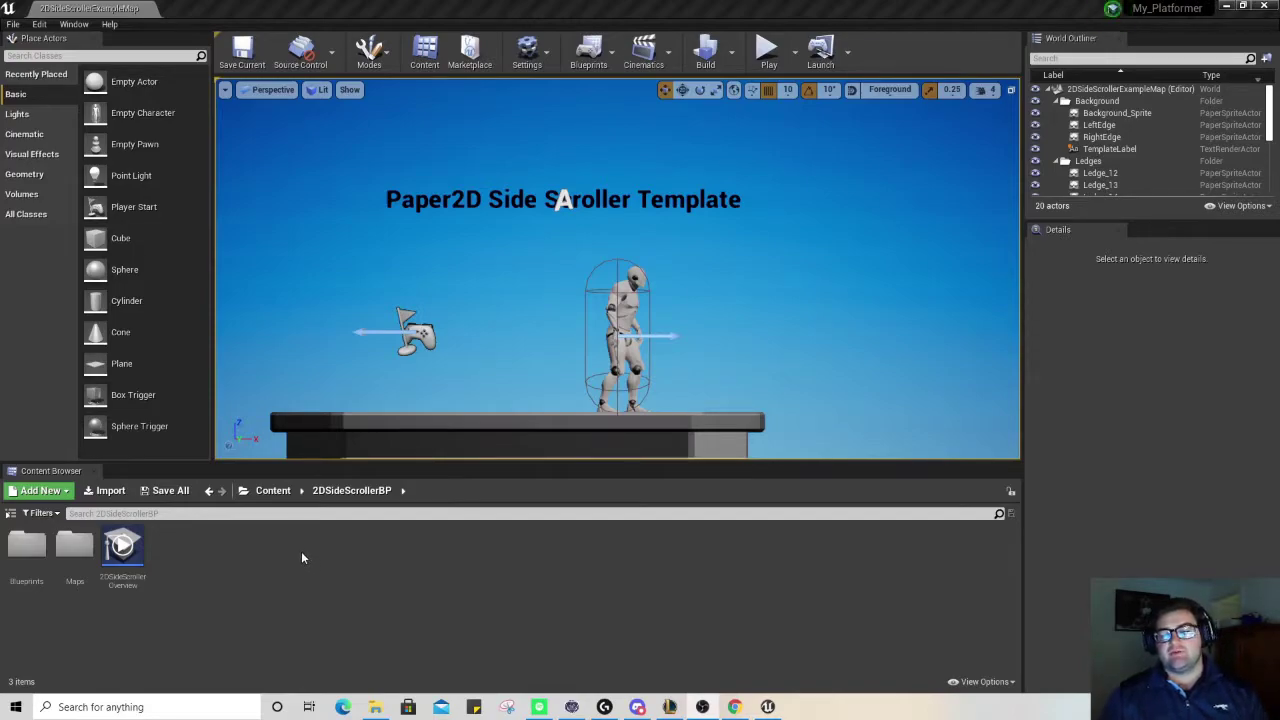
- Show the folder tree and create a new folder named _Content in the root Content folder
click(330, 493)
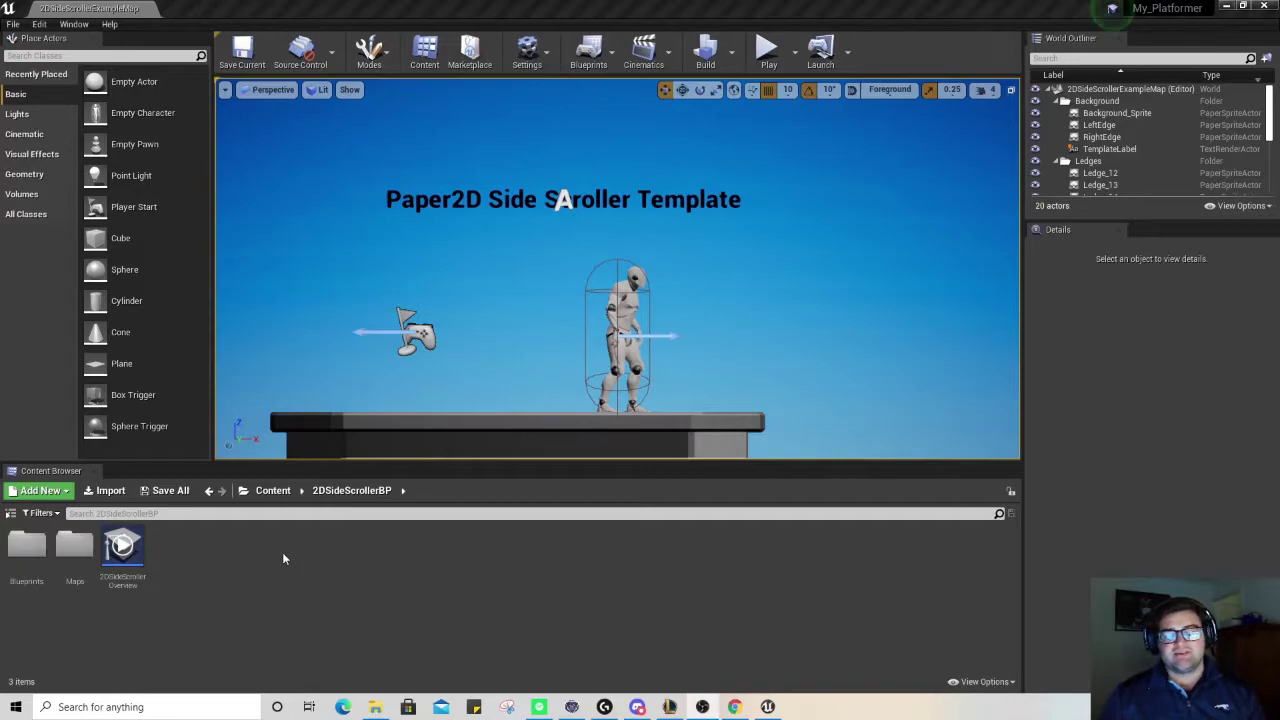
click(10, 513)
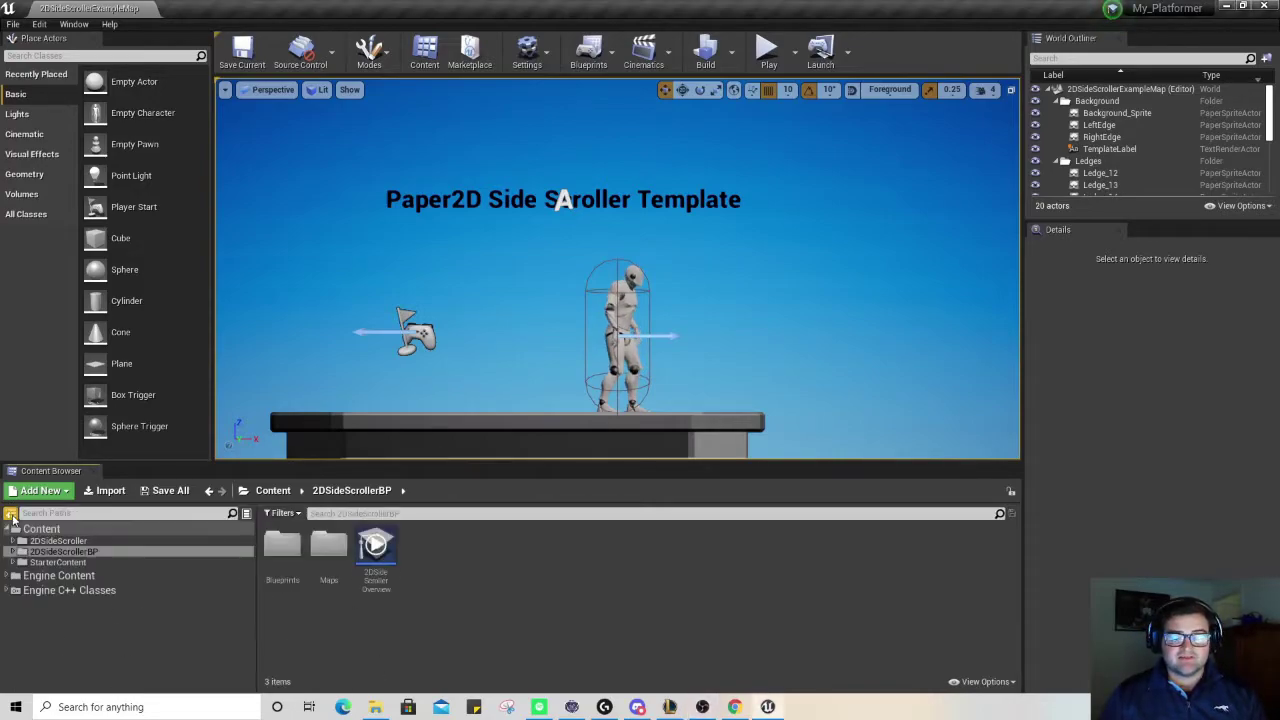
click(40, 528)
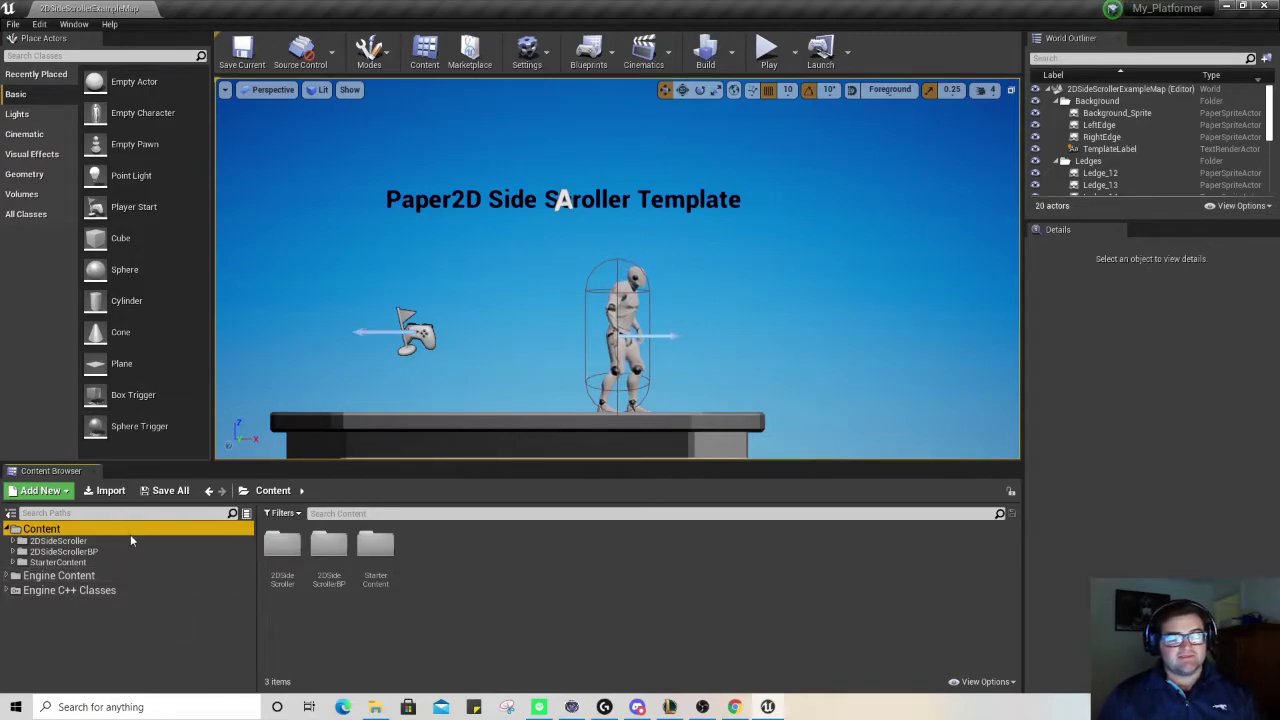
right_click(477, 580)
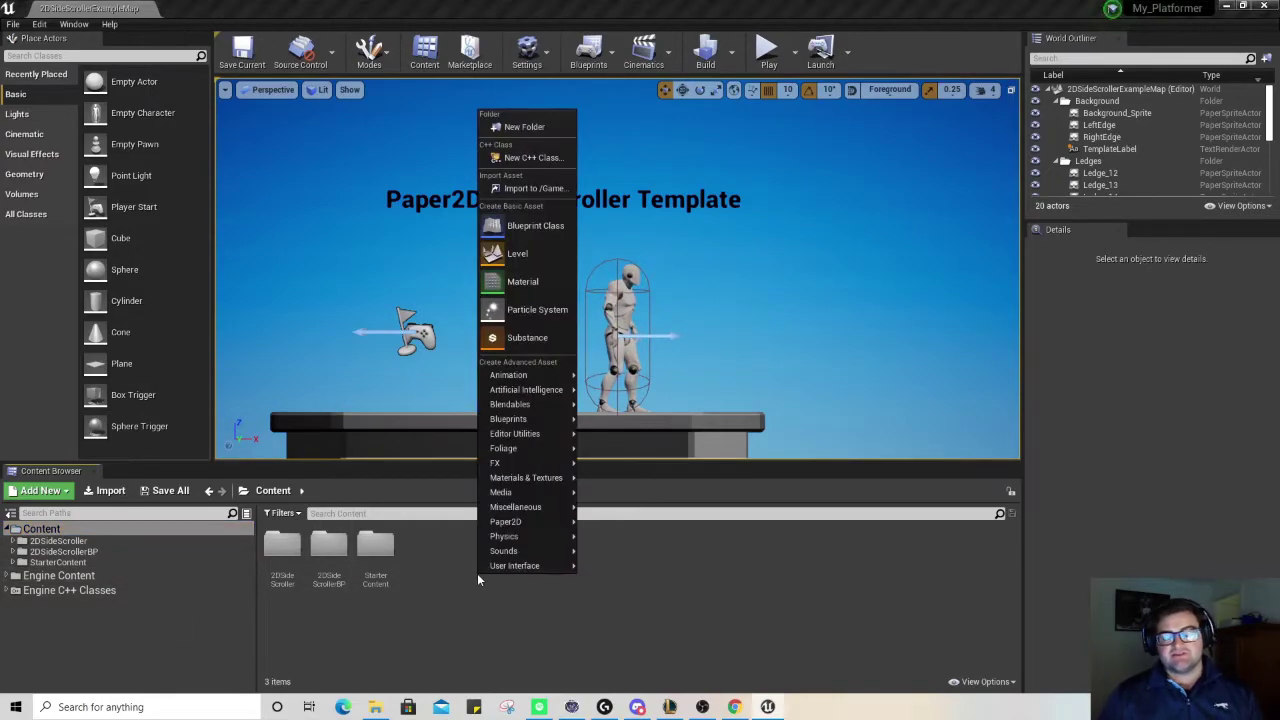
click(525, 127)
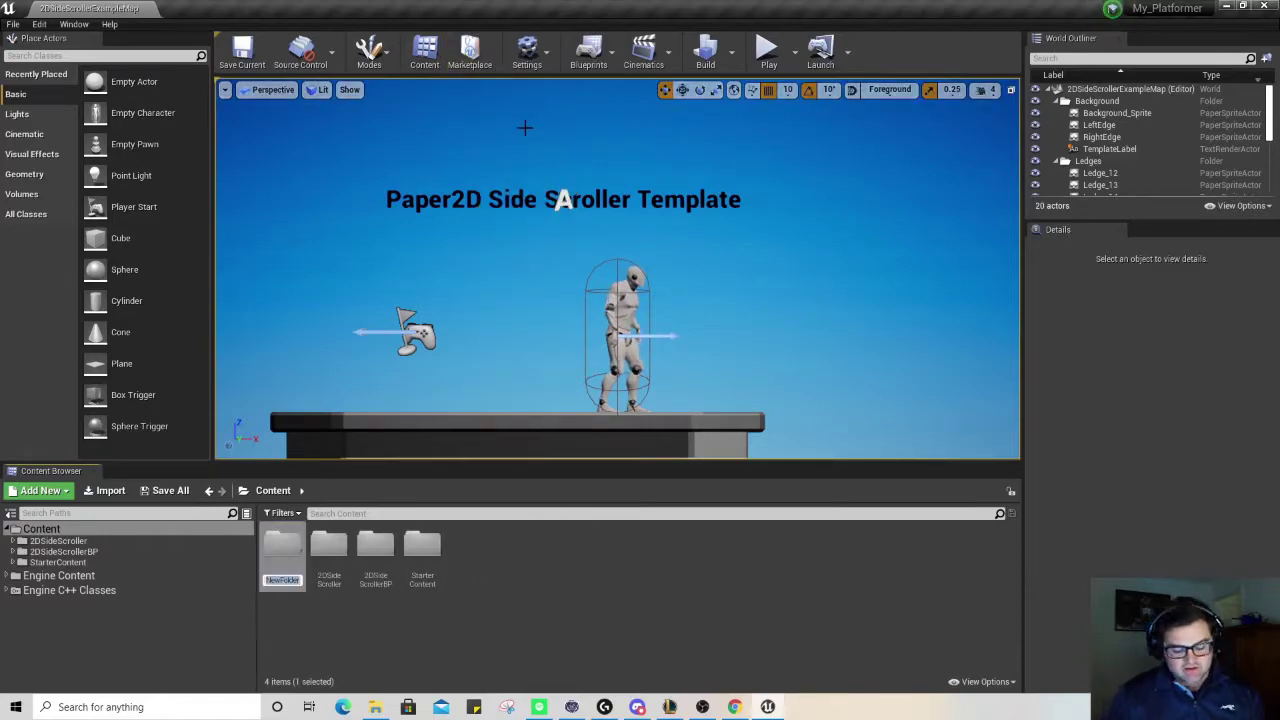
text(_Content)
key(Return)
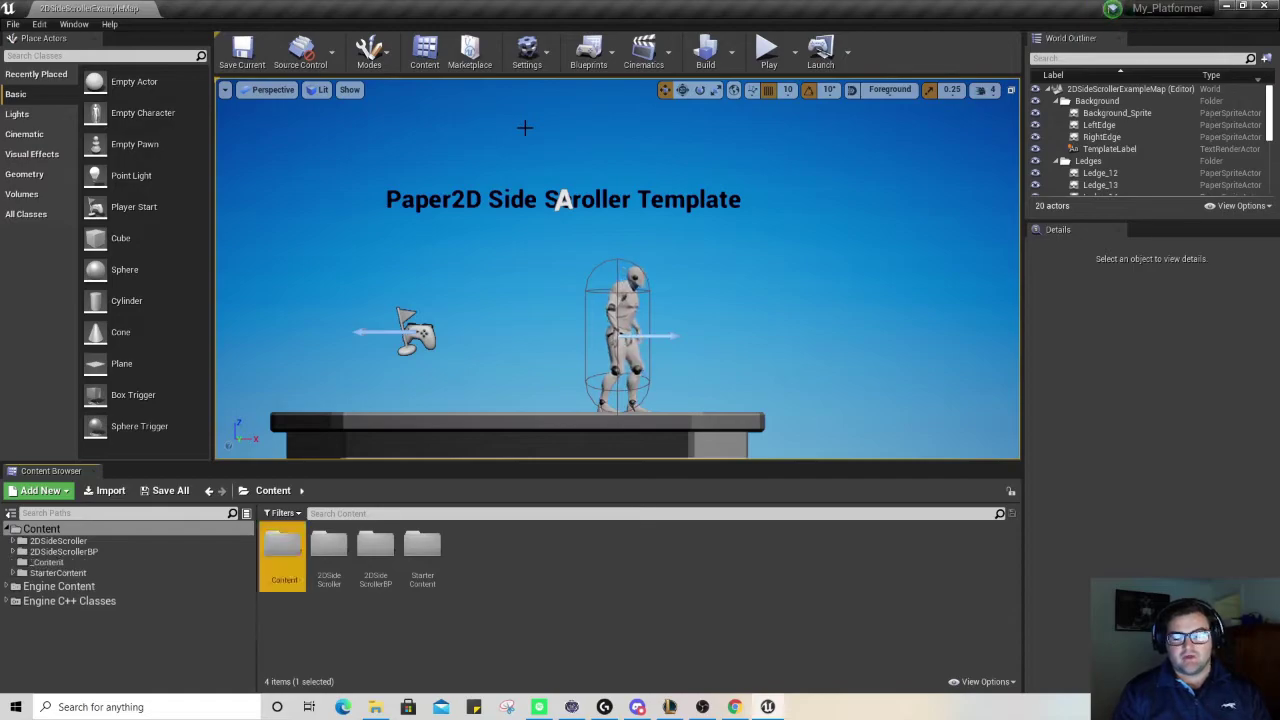
- Create a Maps folder inside the _Content folder
double_click(282, 560)
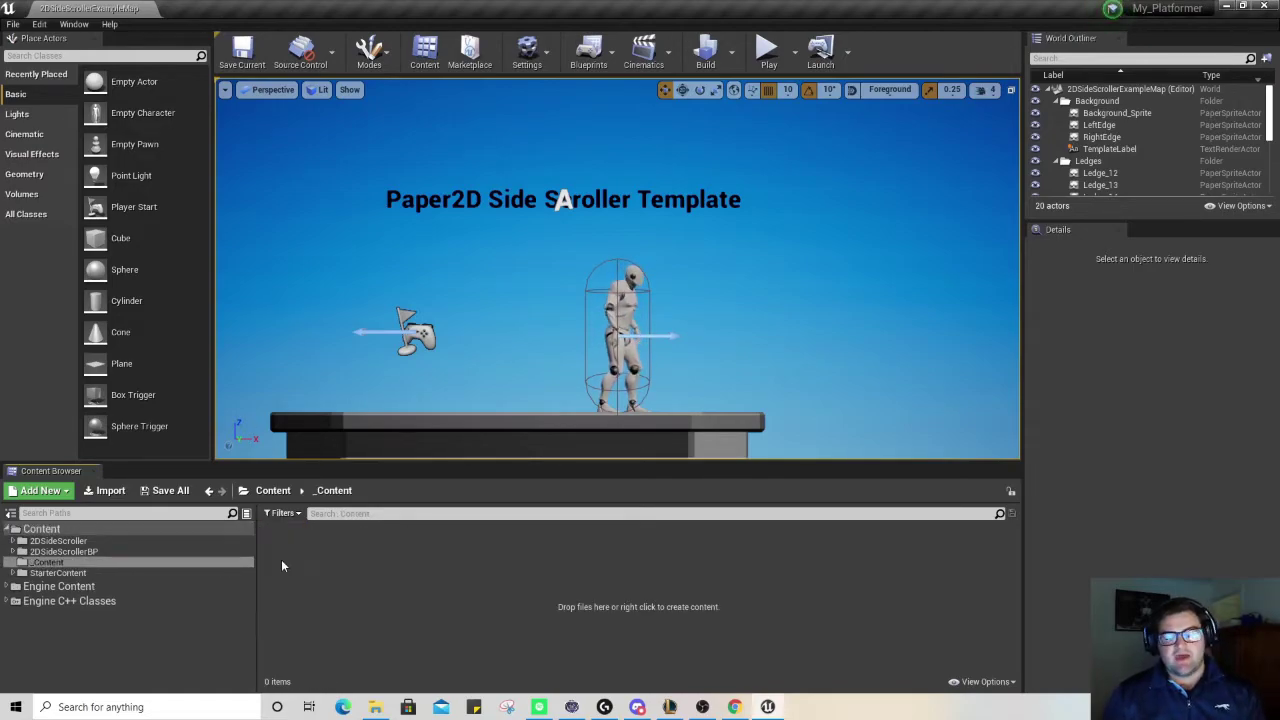
right_click(320, 568)
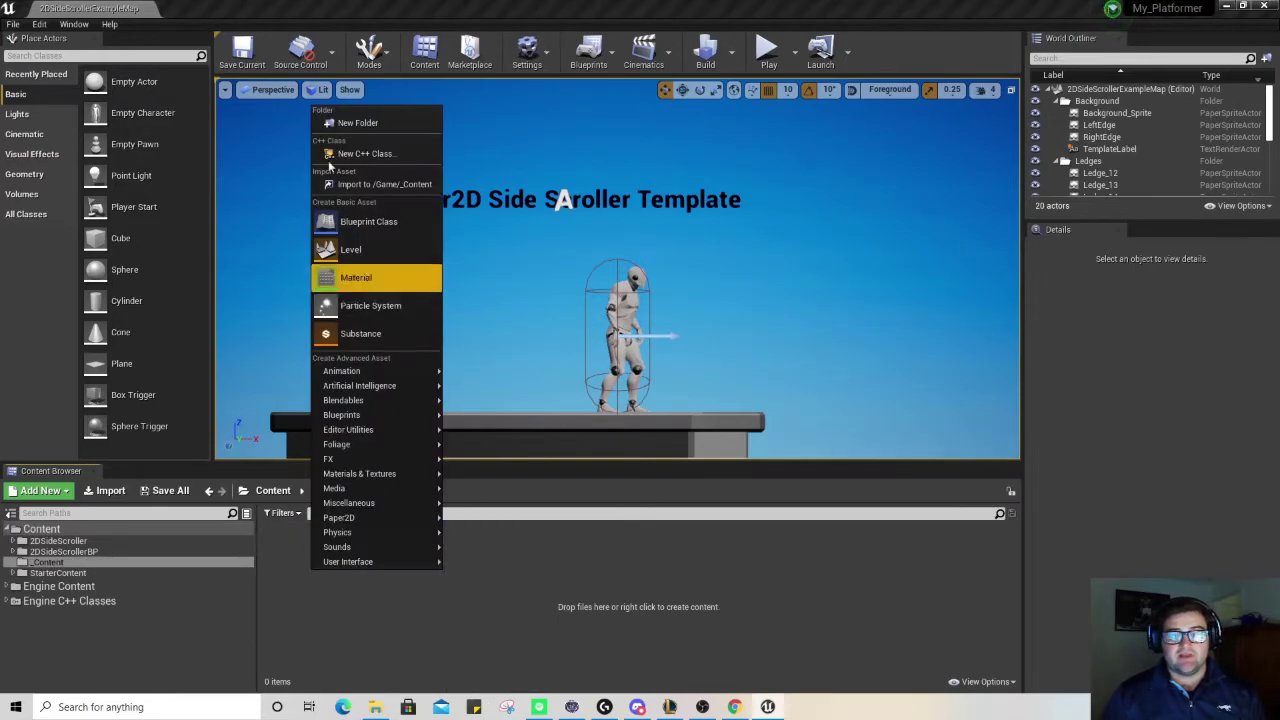
click(358, 123)
text(M)
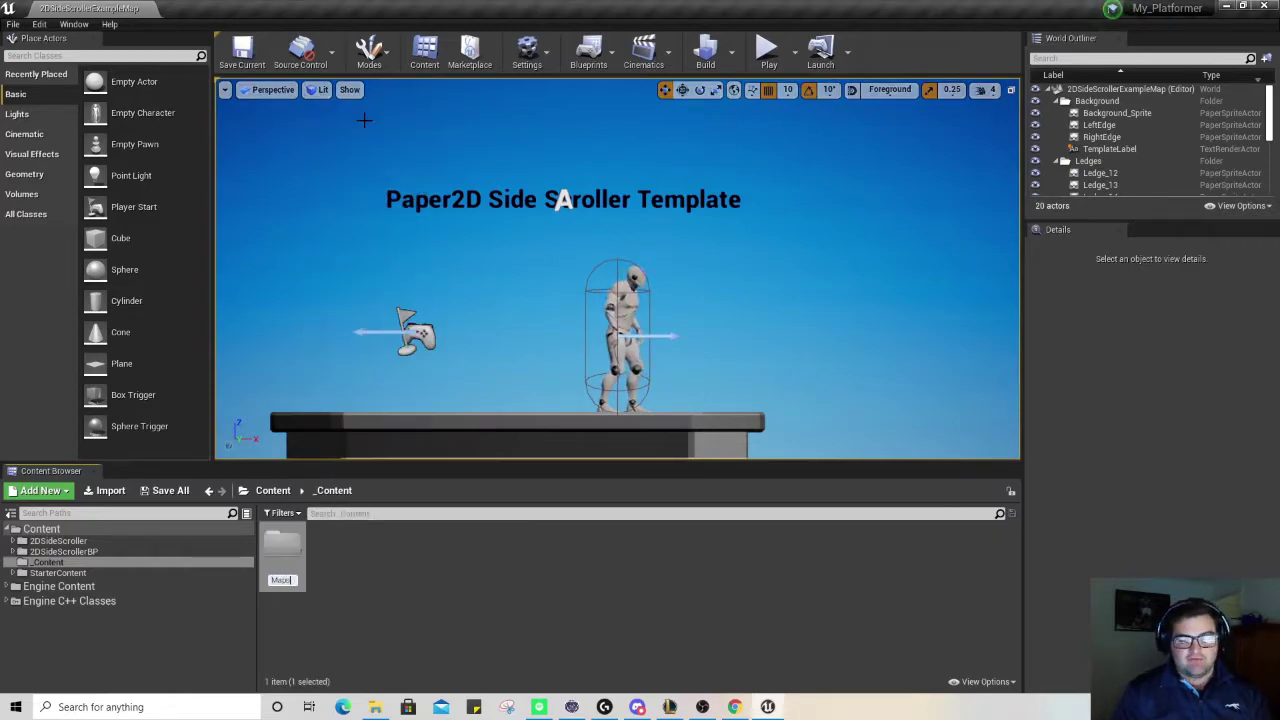
text(aps)
key(Return)
- Create a Widgets folder inside the _Content folder
right_click(377, 577)
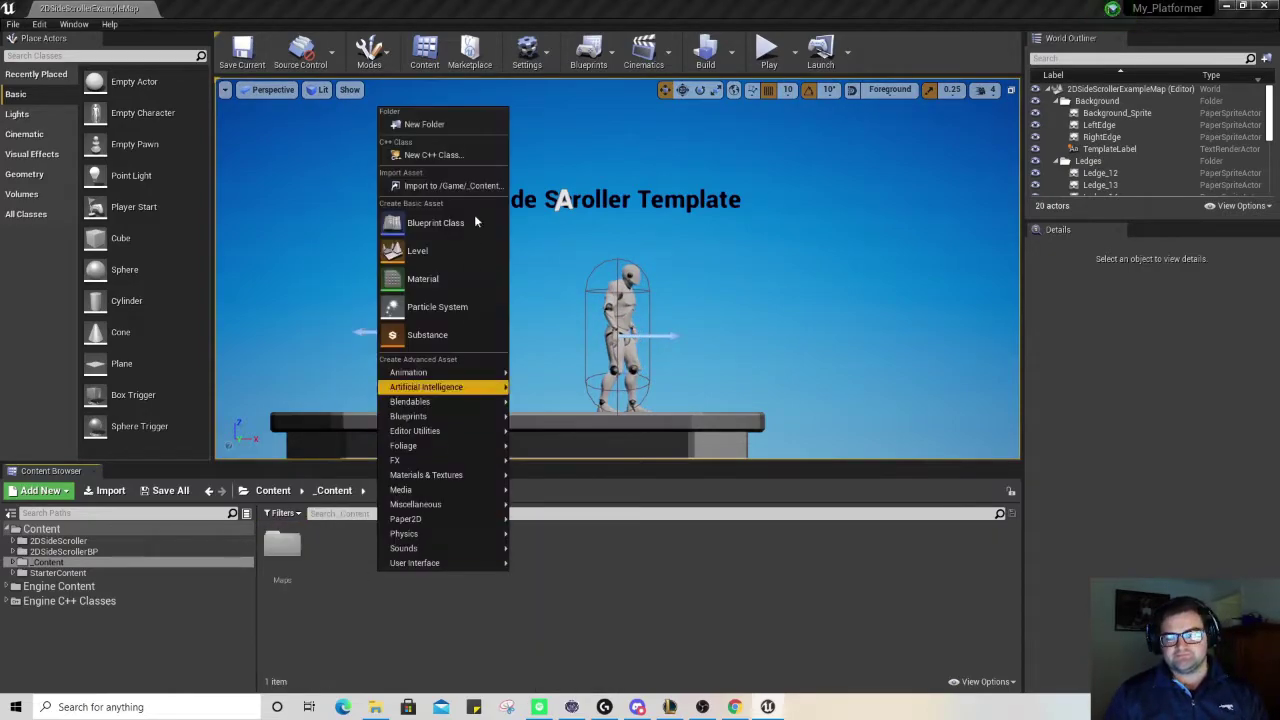
click(445, 122)
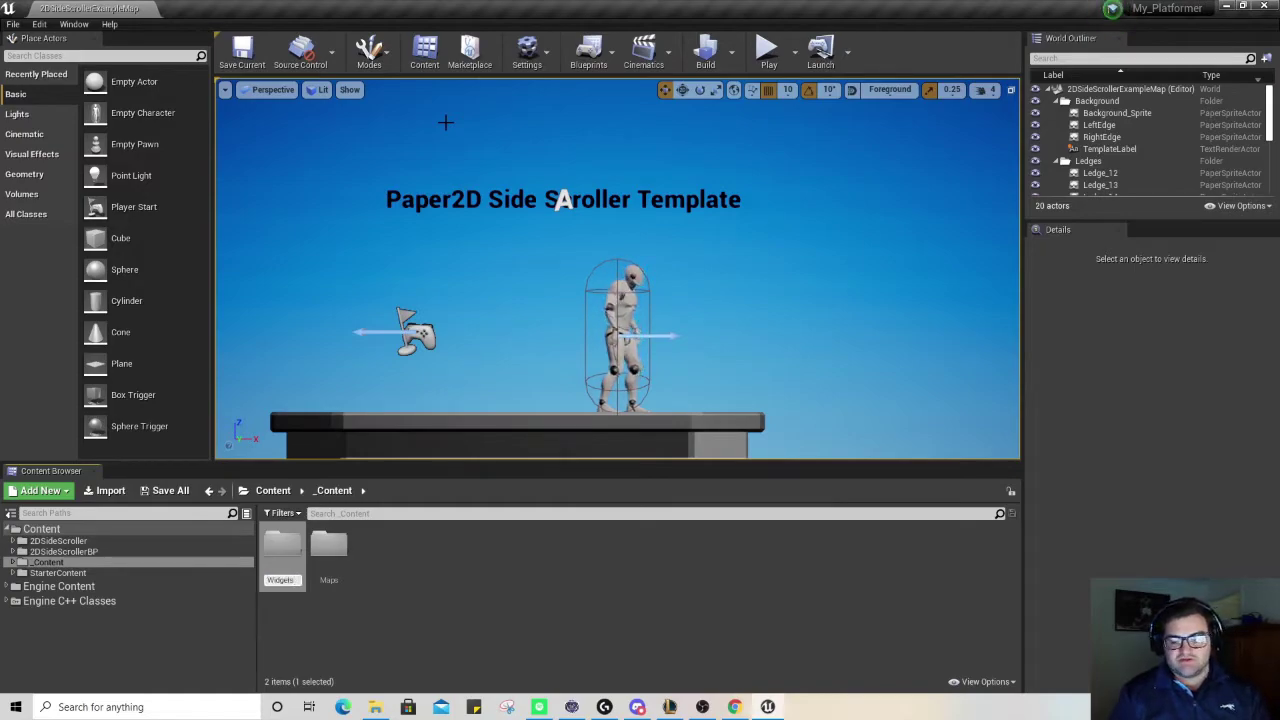
text(Widgets)
key(Return)
- Create a Sprites folder inside the _Content folder
right_click(471, 604)
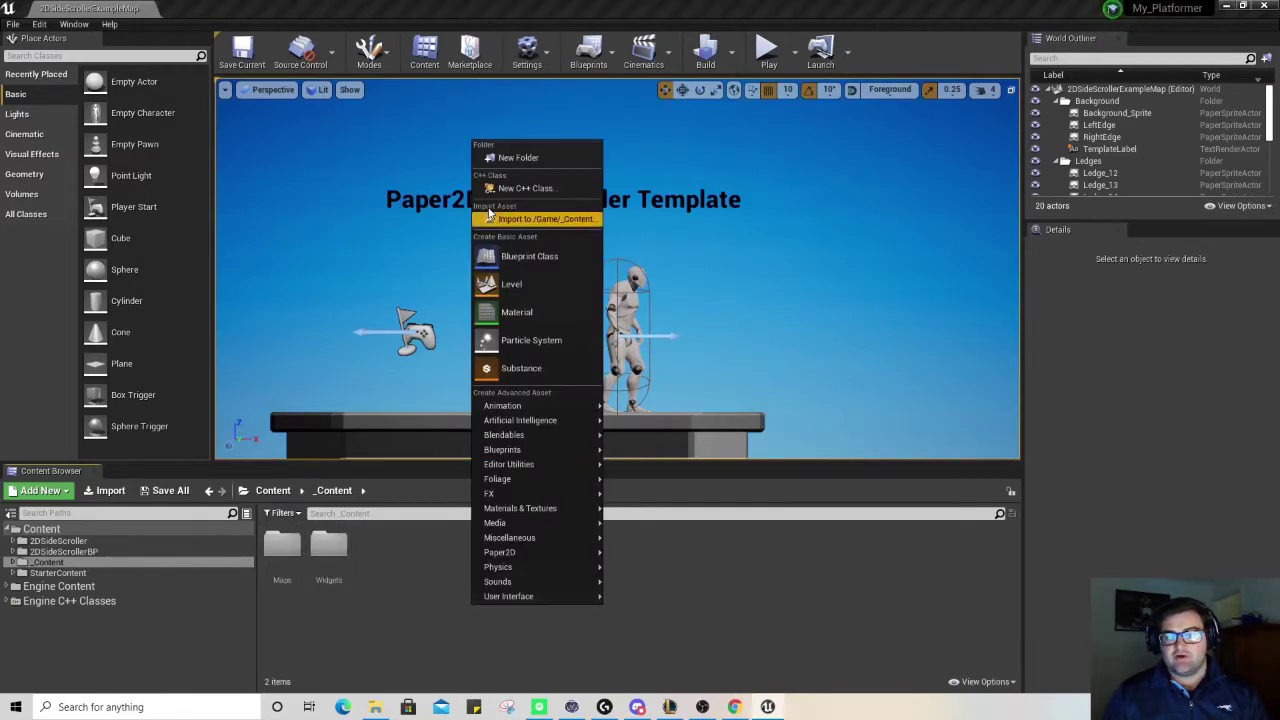
click(512, 158)
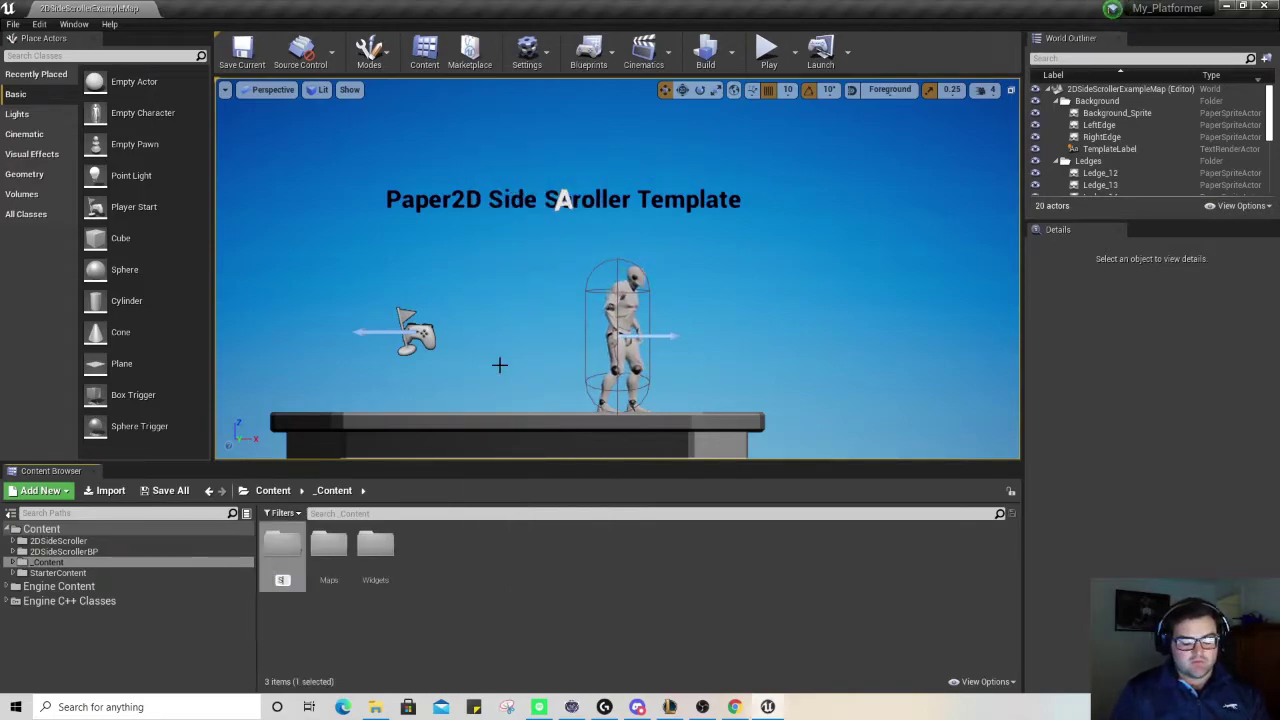
text(Sprites)
key(Return)
click(417, 604)
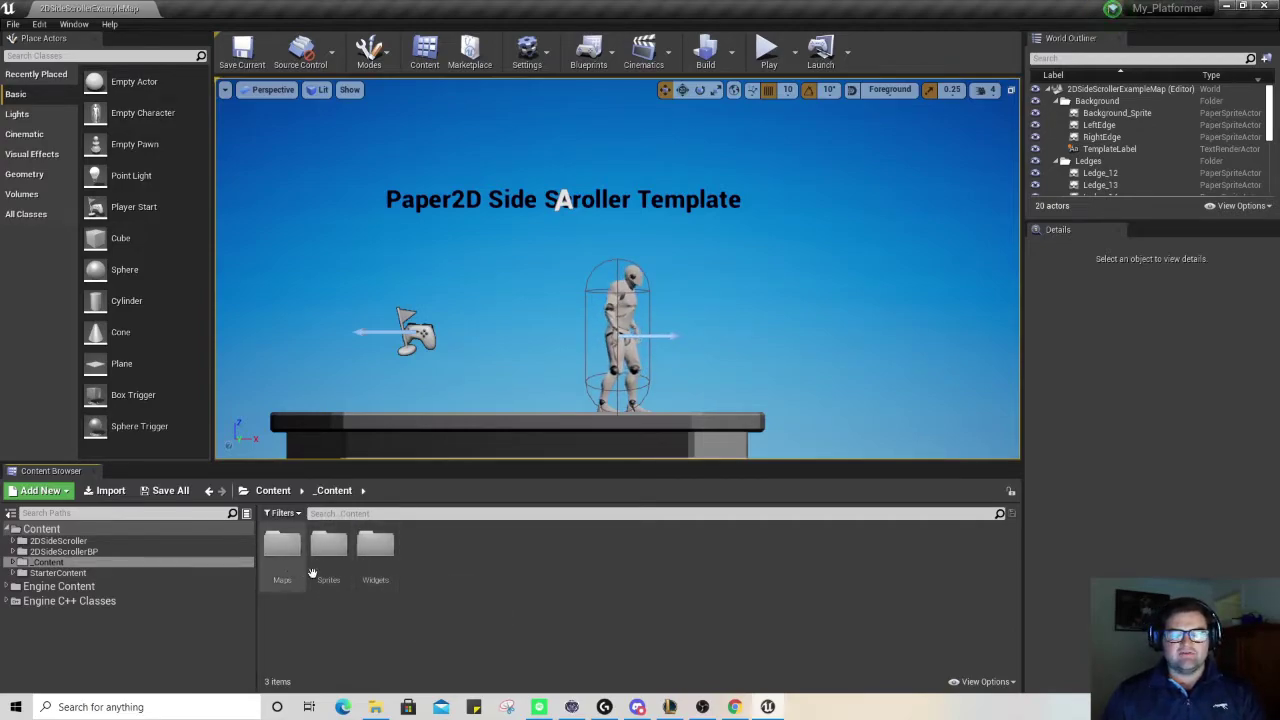
- Create a Blueprints folder inside the _Content folder
right_click(429, 570)
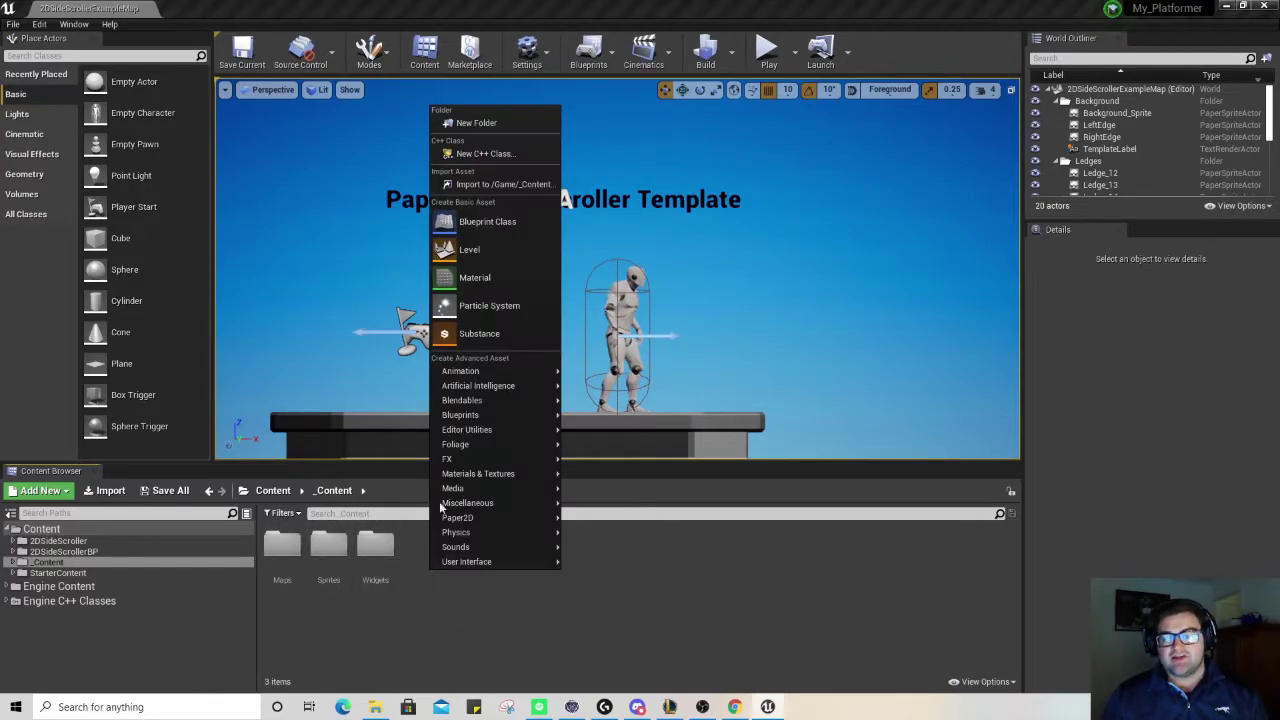
click(477, 124)
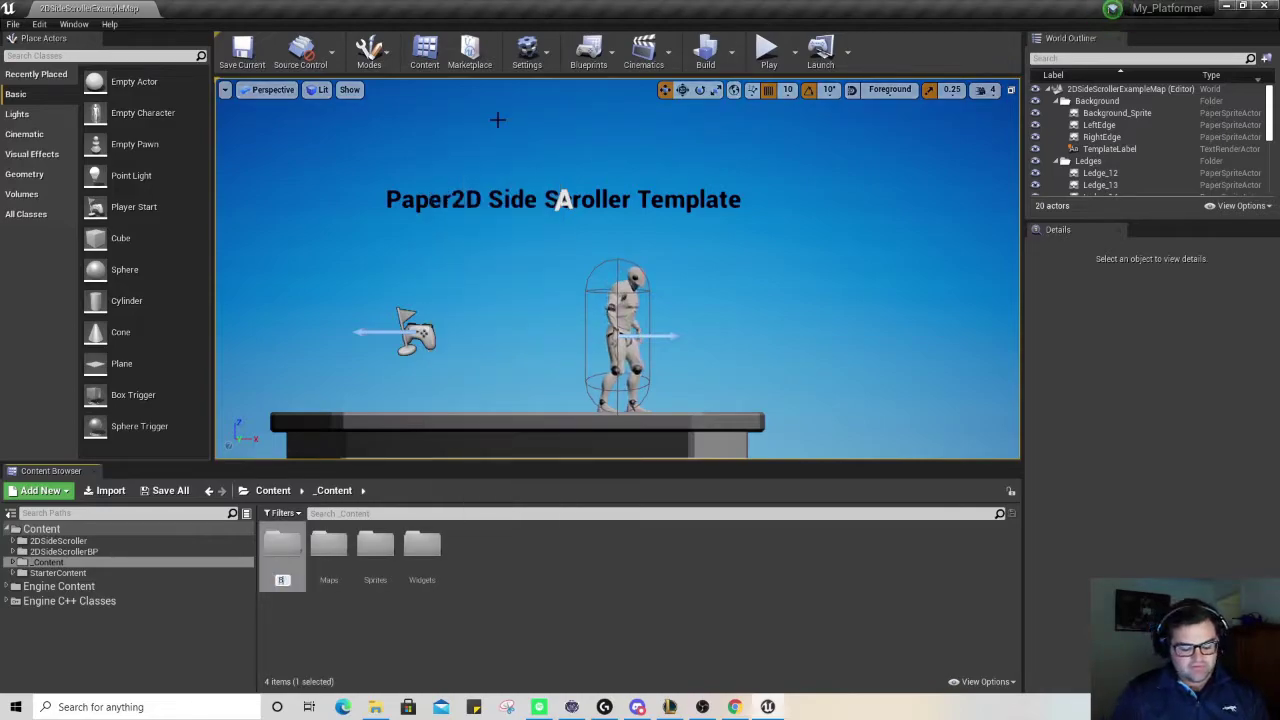
text(Blueprints)
key(Return)
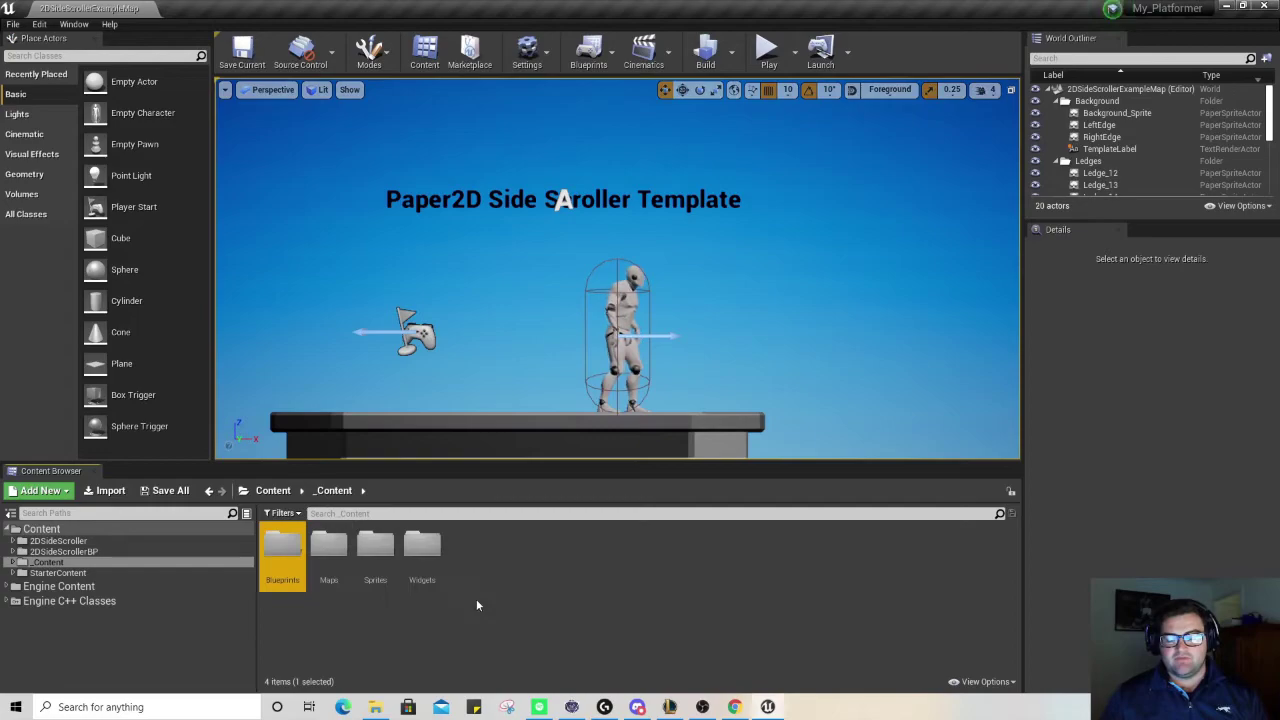
- Create a My_Player folder inside the Sprites folder
double_click(374, 545)
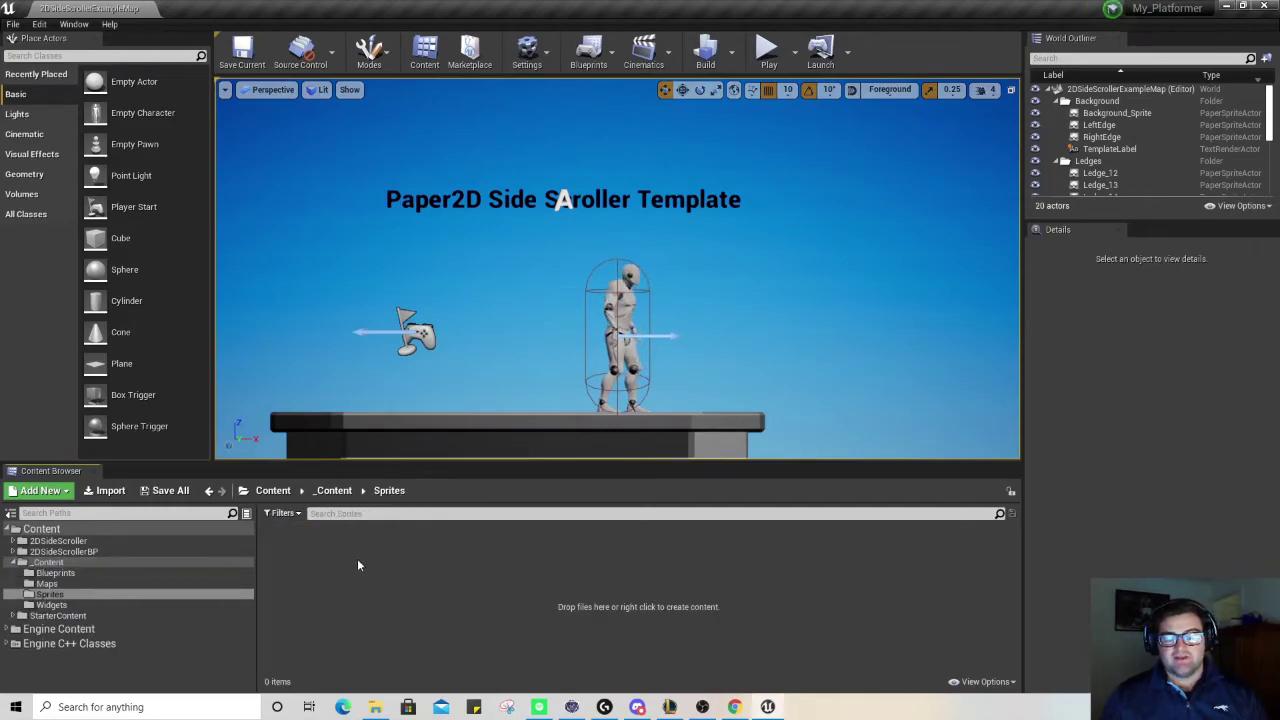
right_click(357, 558)
click(410, 141)
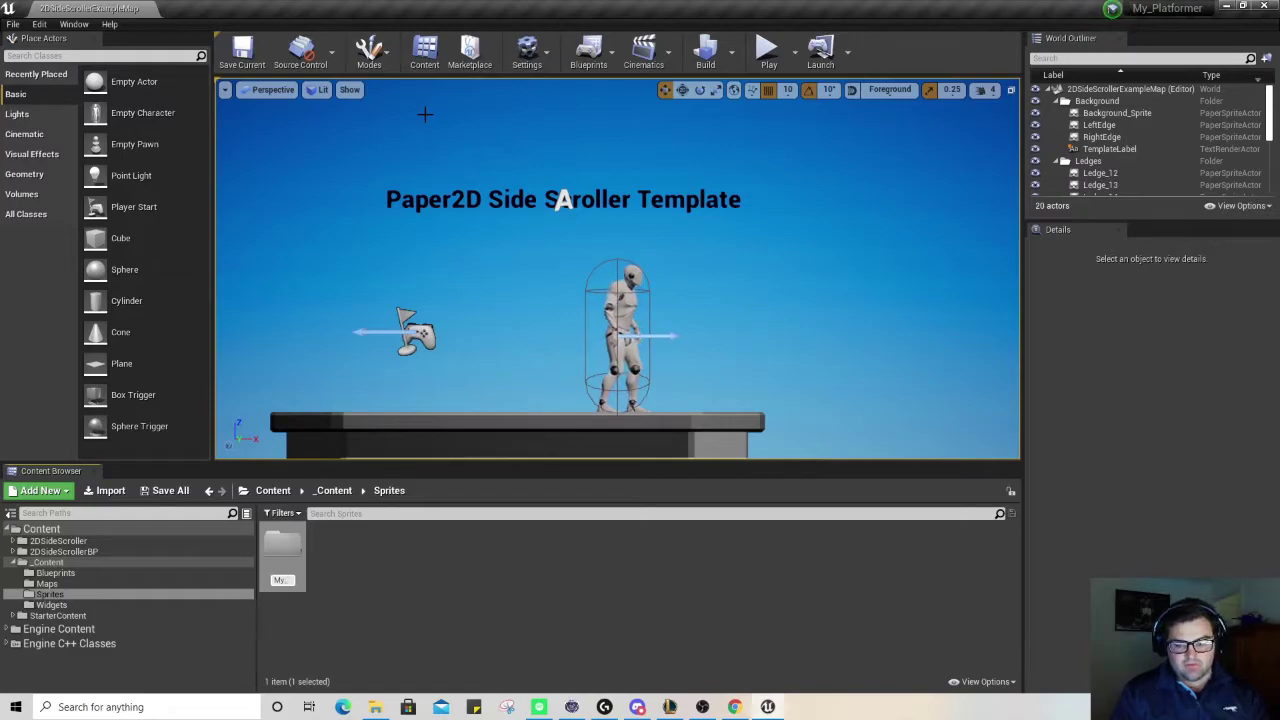
text(My_Player)
key(Return)
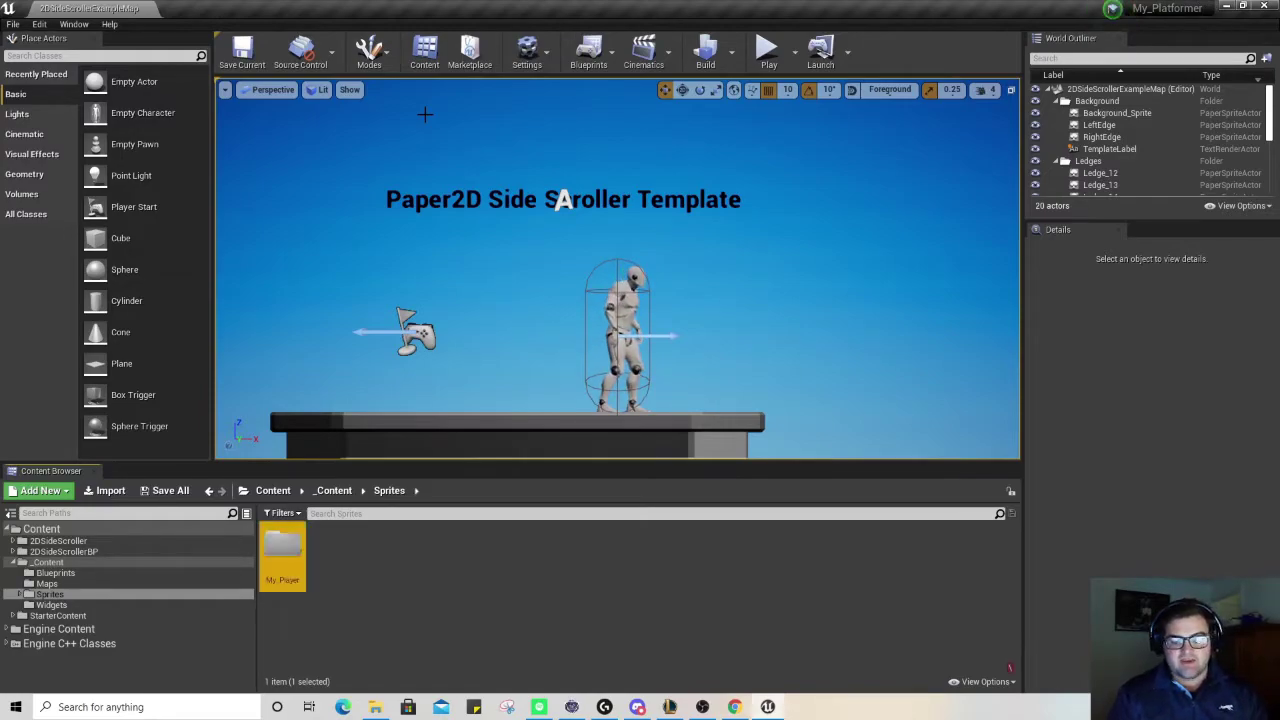
- Create a Terrain folder inside the Sprites folder, alongside My_Player
right_click(374, 556)
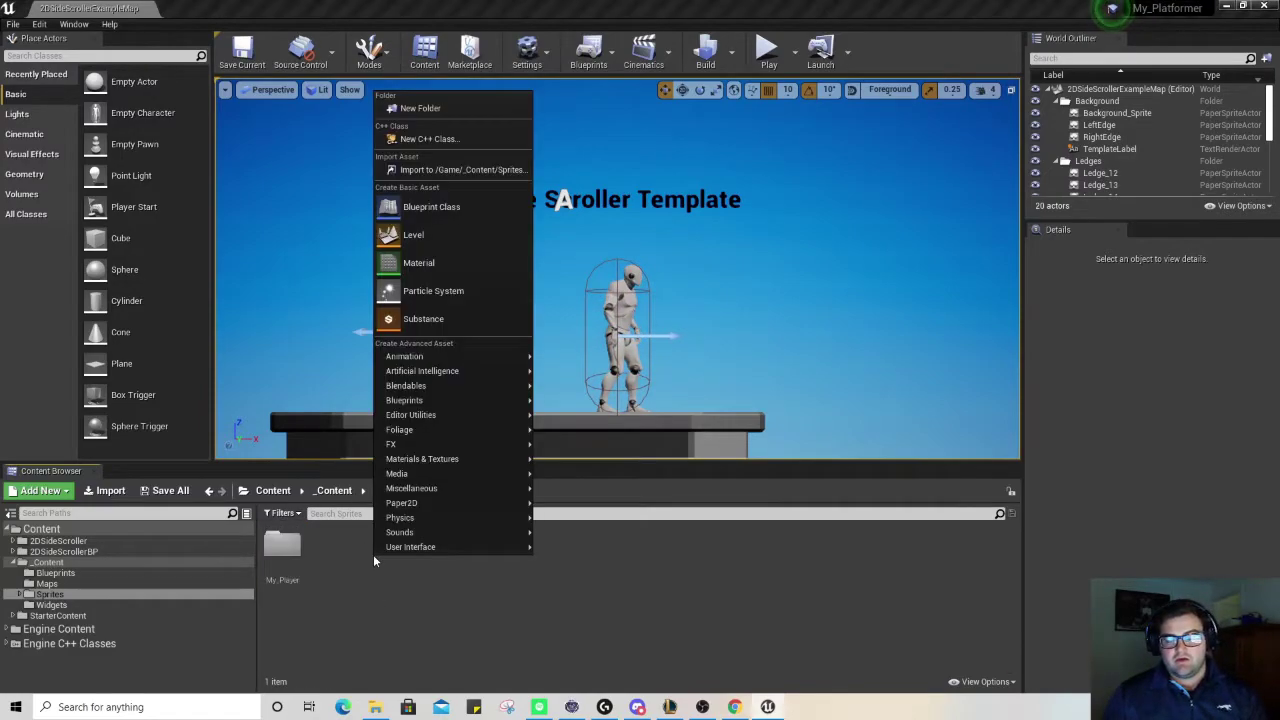
click(435, 110)
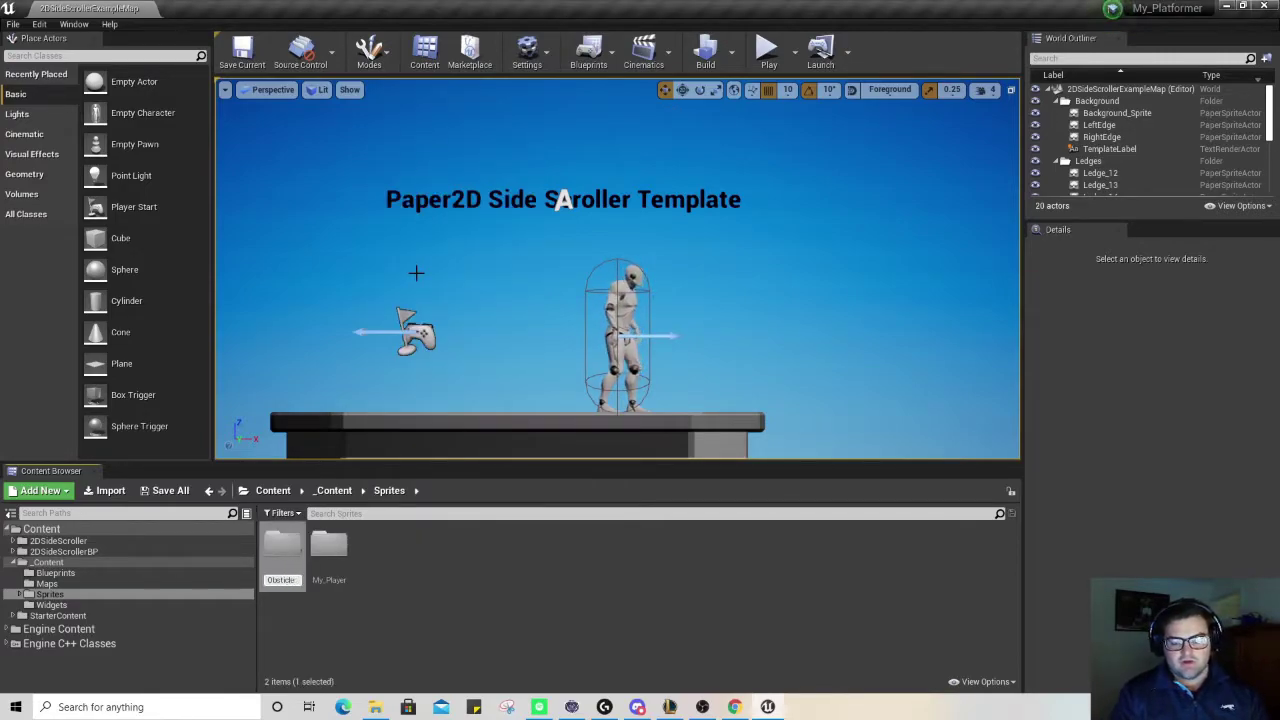
key(BackSpace)
key(BackSpace)
key(BackSpace)
key(BackSpace)
key(BackSpace)
key(BackSpace)
key(BackSpace)
key(BackSpace)
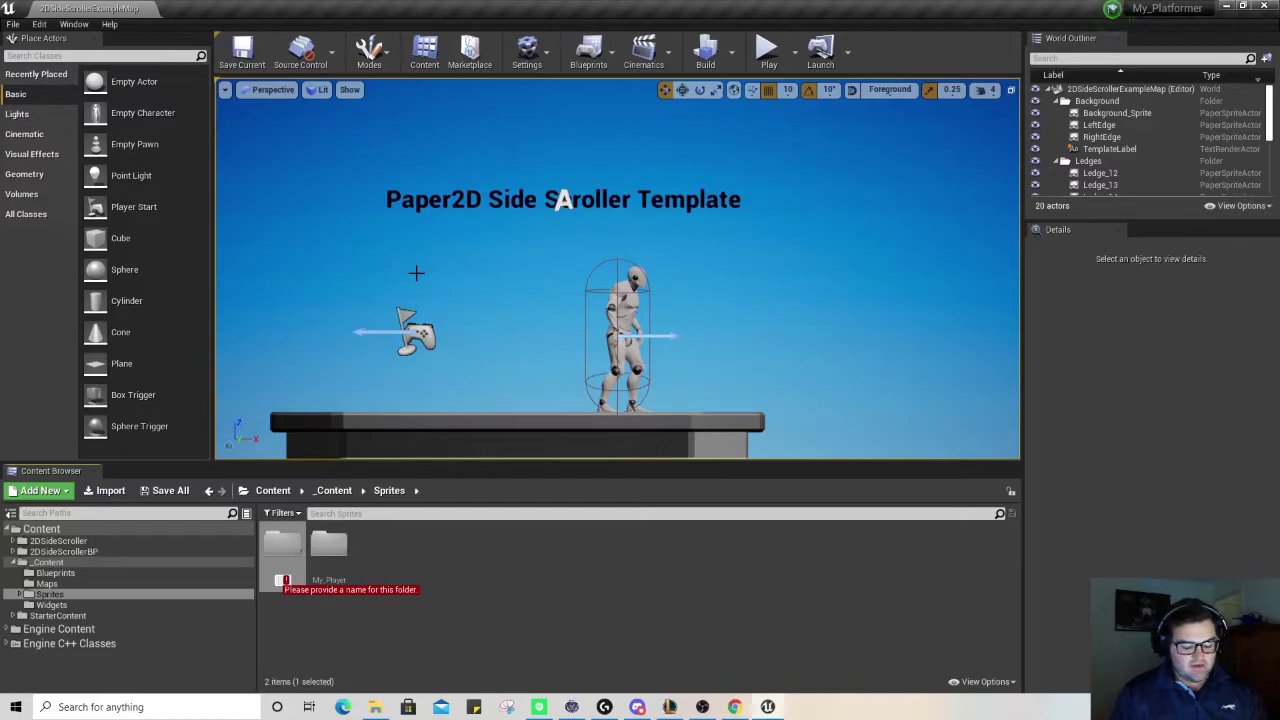
text(Terrain)
key(Return)
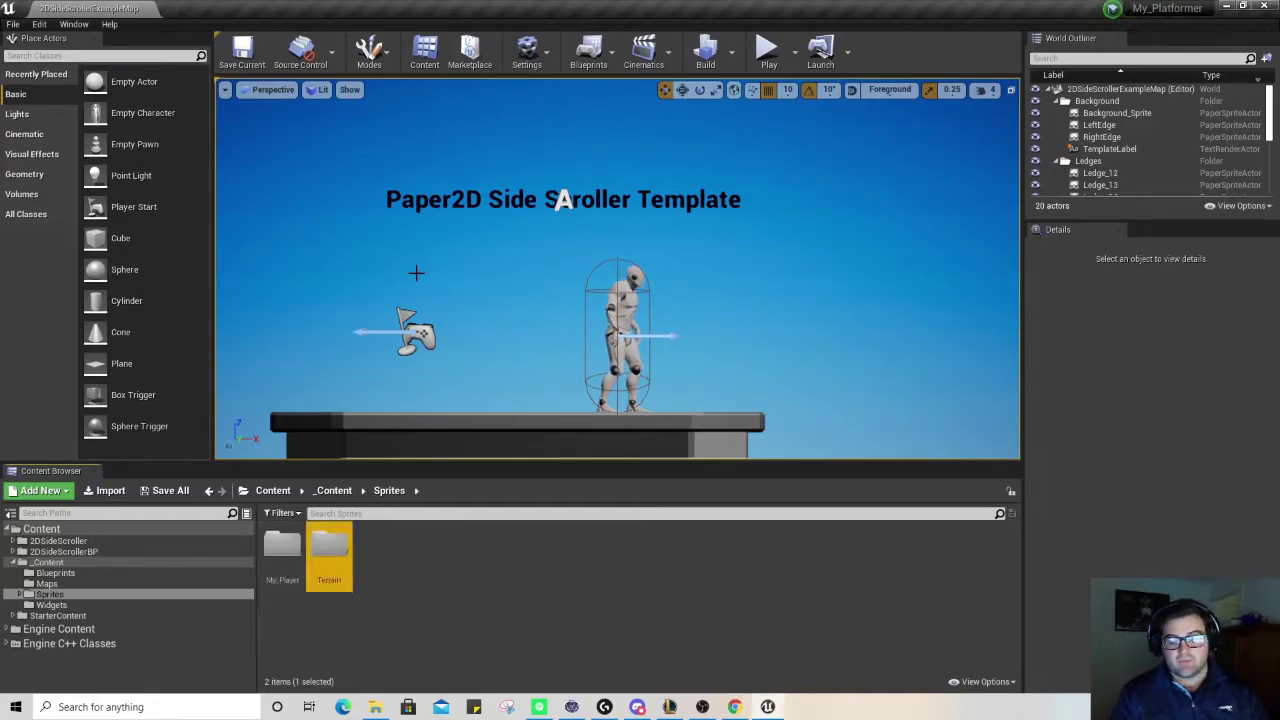
click(513, 587)
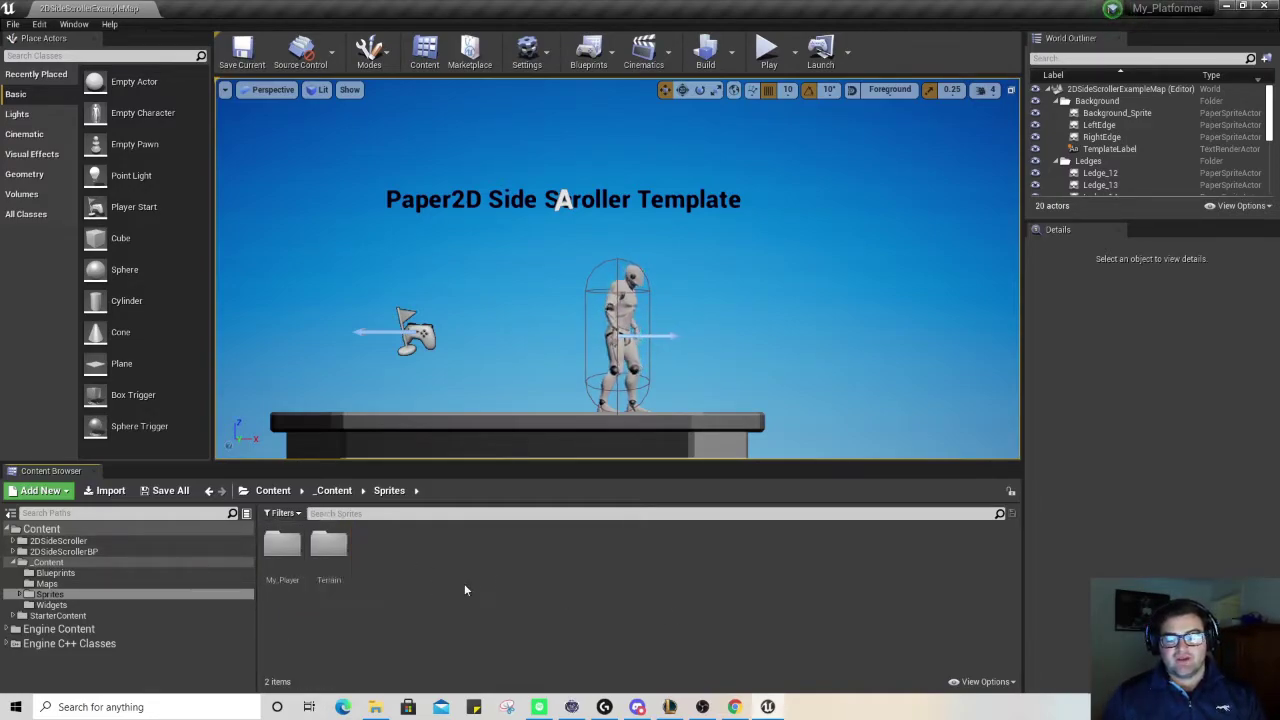
- Create a Background folder inside the Sprites folder
right_click(420, 580)
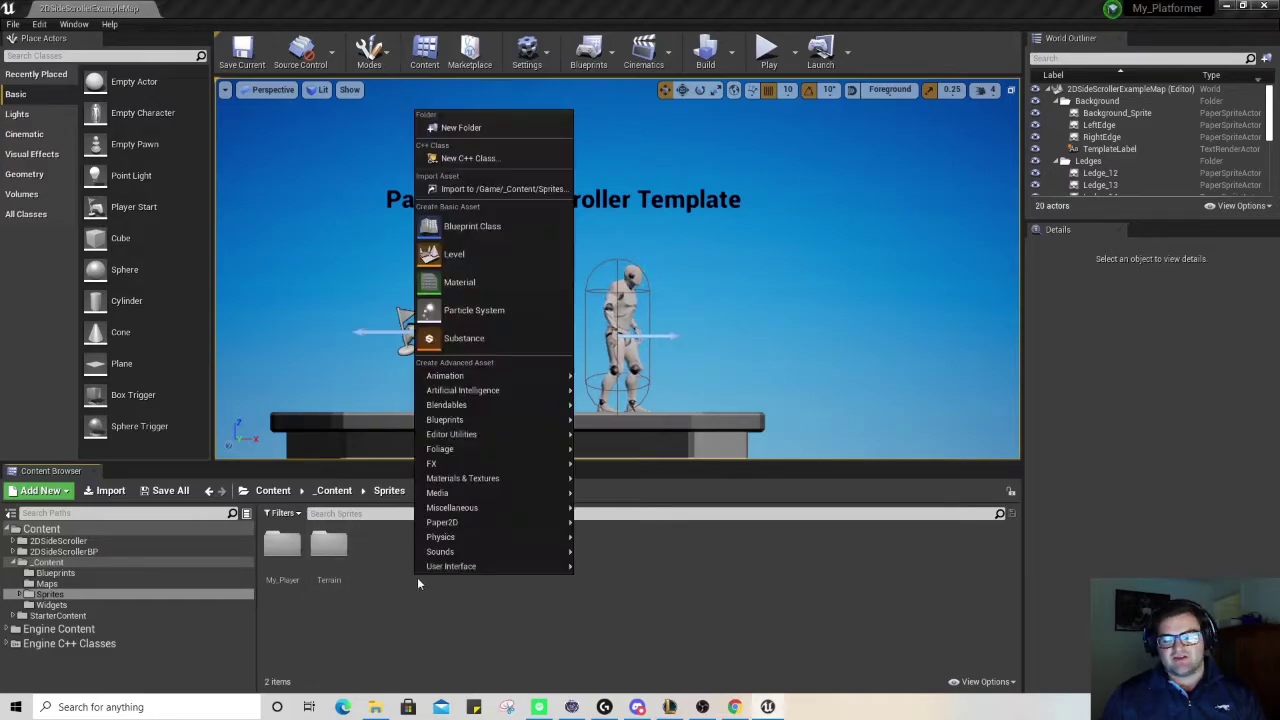
click(470, 127)
text(Background)
key(Return)
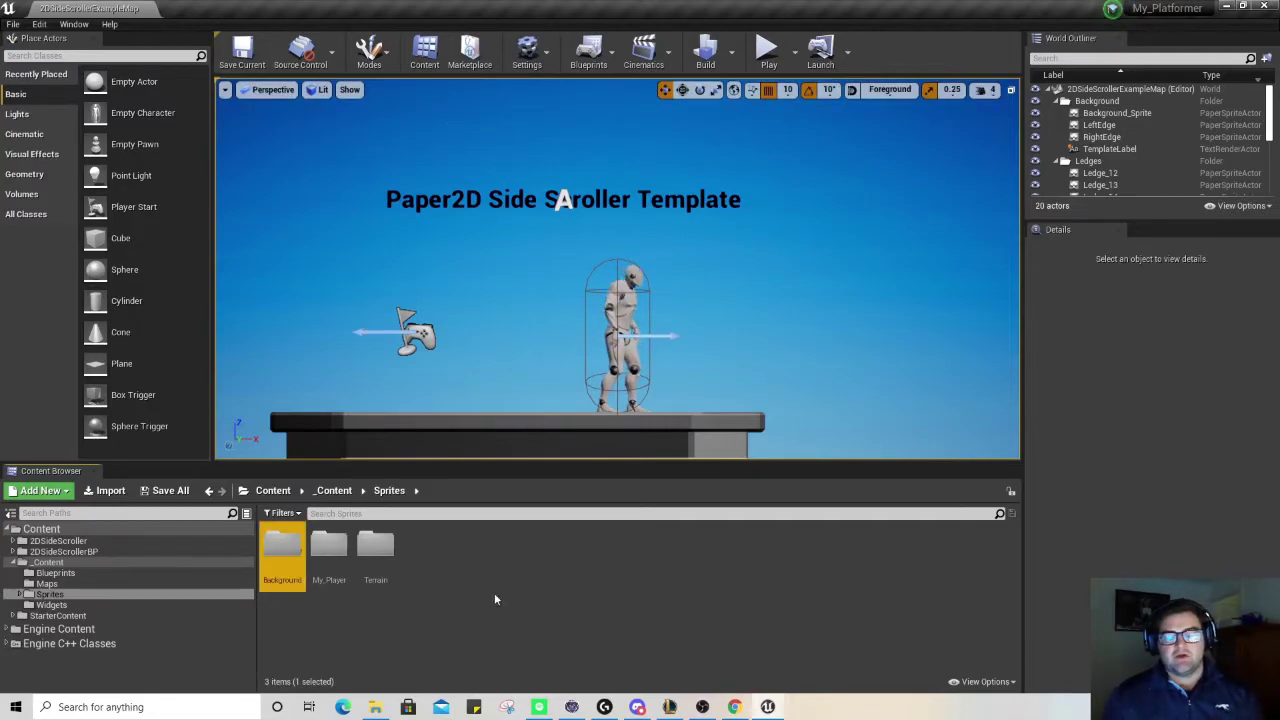
click(558, 629)
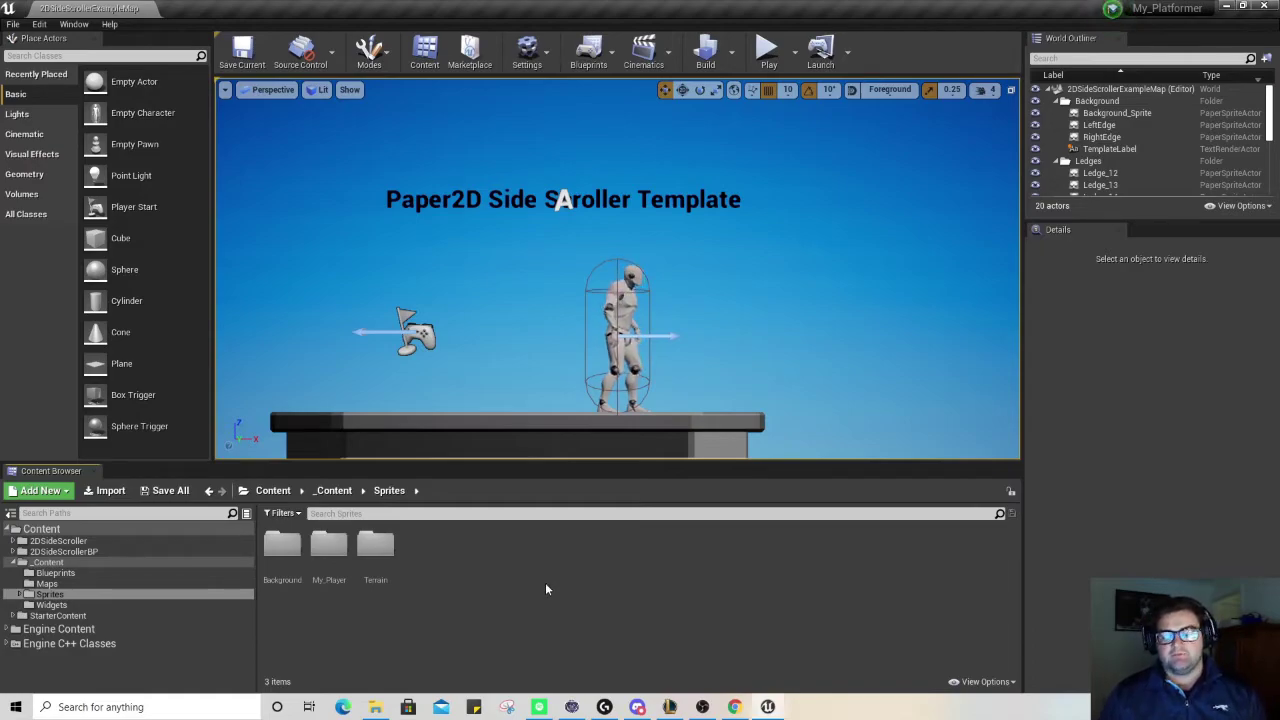
- Import the Idle_Animation and Running_Animation sprite sheets into the My_Player folder
click(340, 552)
double_click(340, 552)
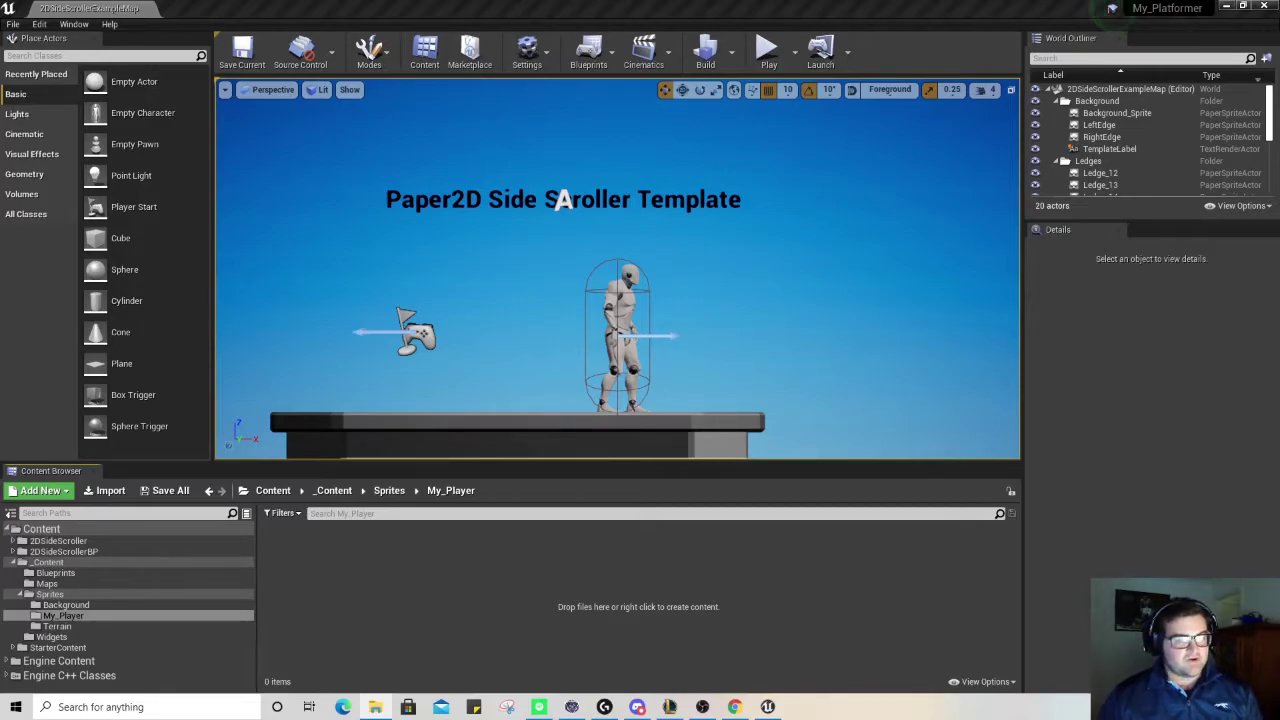
drag(2, 470, 412, 601)
click(436, 599)
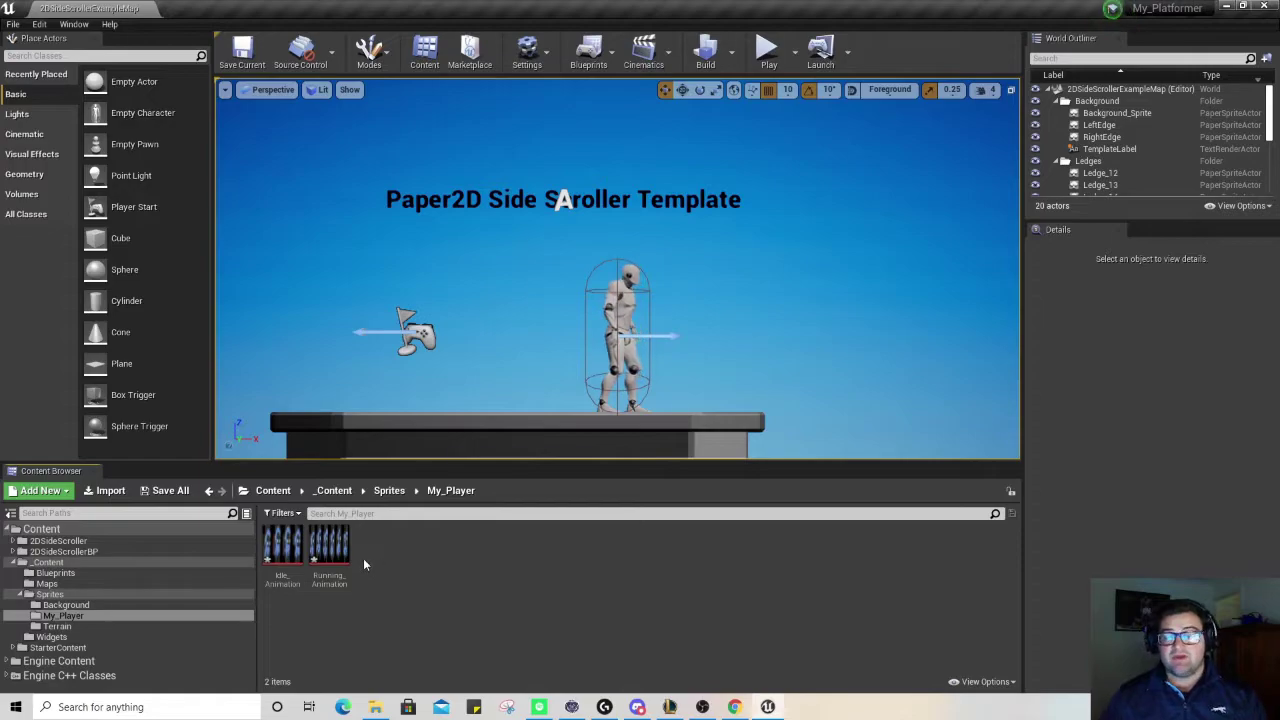
- Open the 2DSideScrollerCharacter blueprint and examine the Select node feeding Set Flipbook in the Handle Animation section of its event graph
click(624, 300)
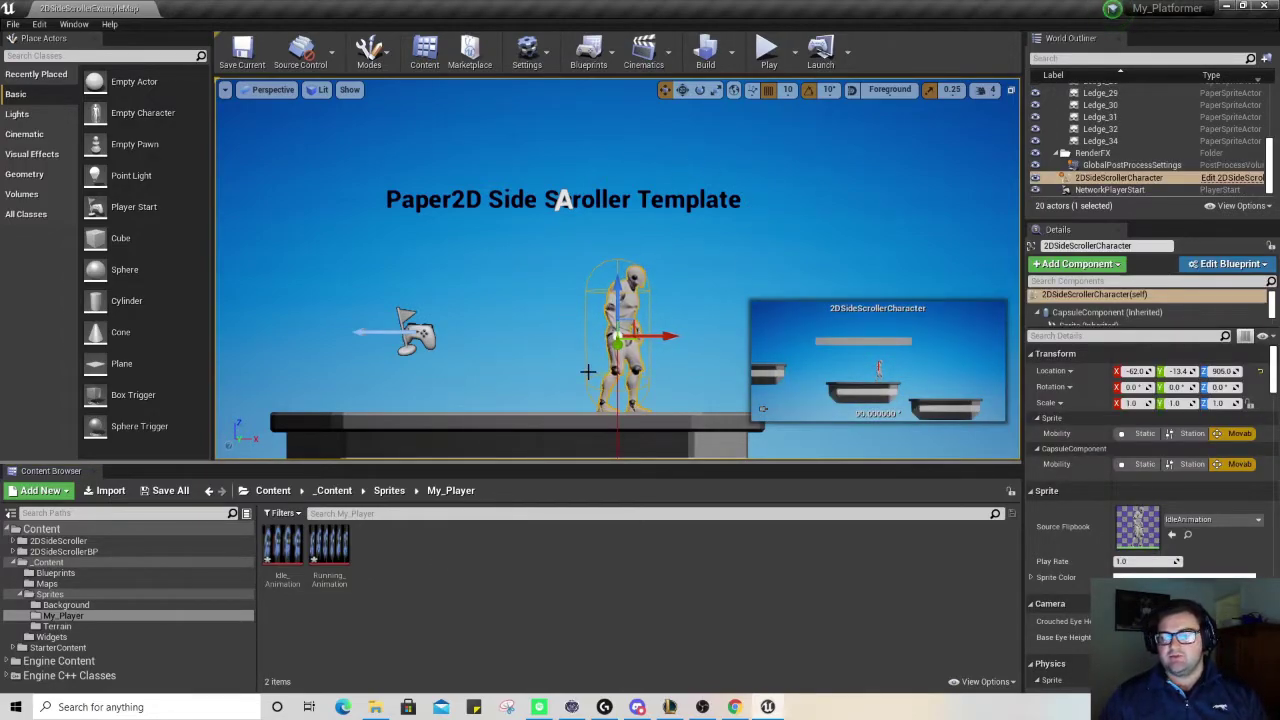
click(1221, 177)
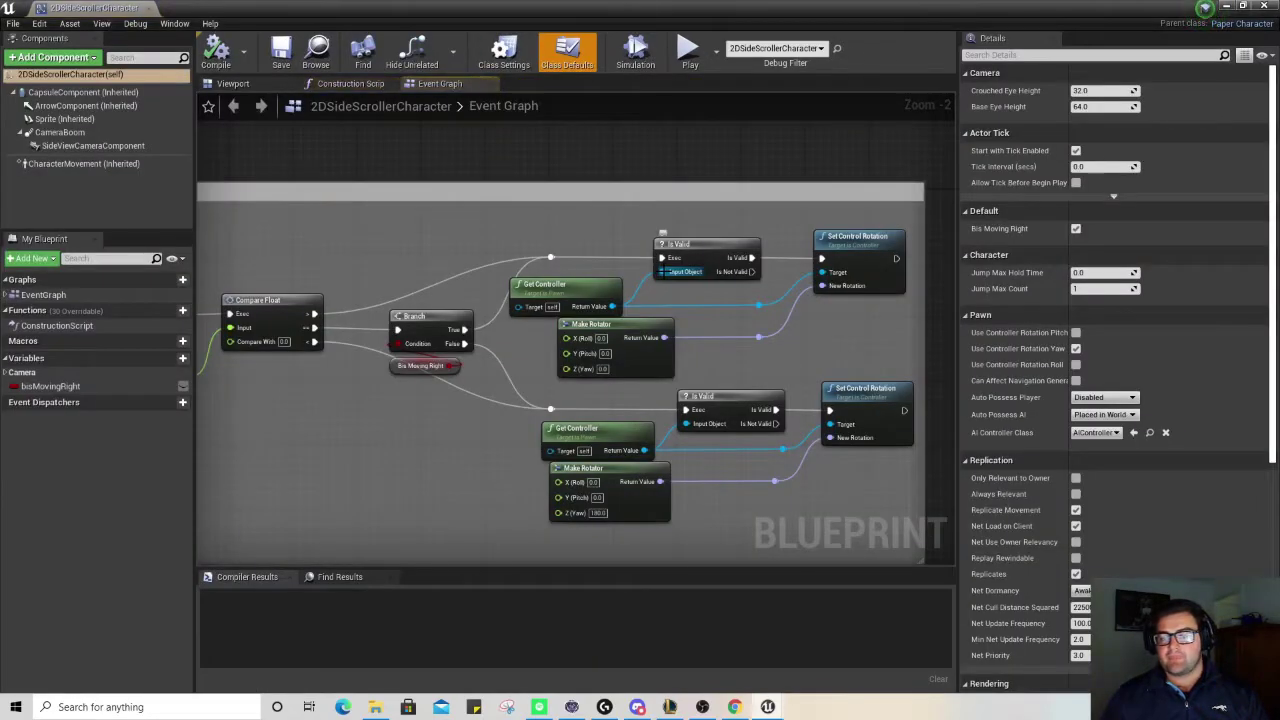
scroll(572, 192, down, 7)
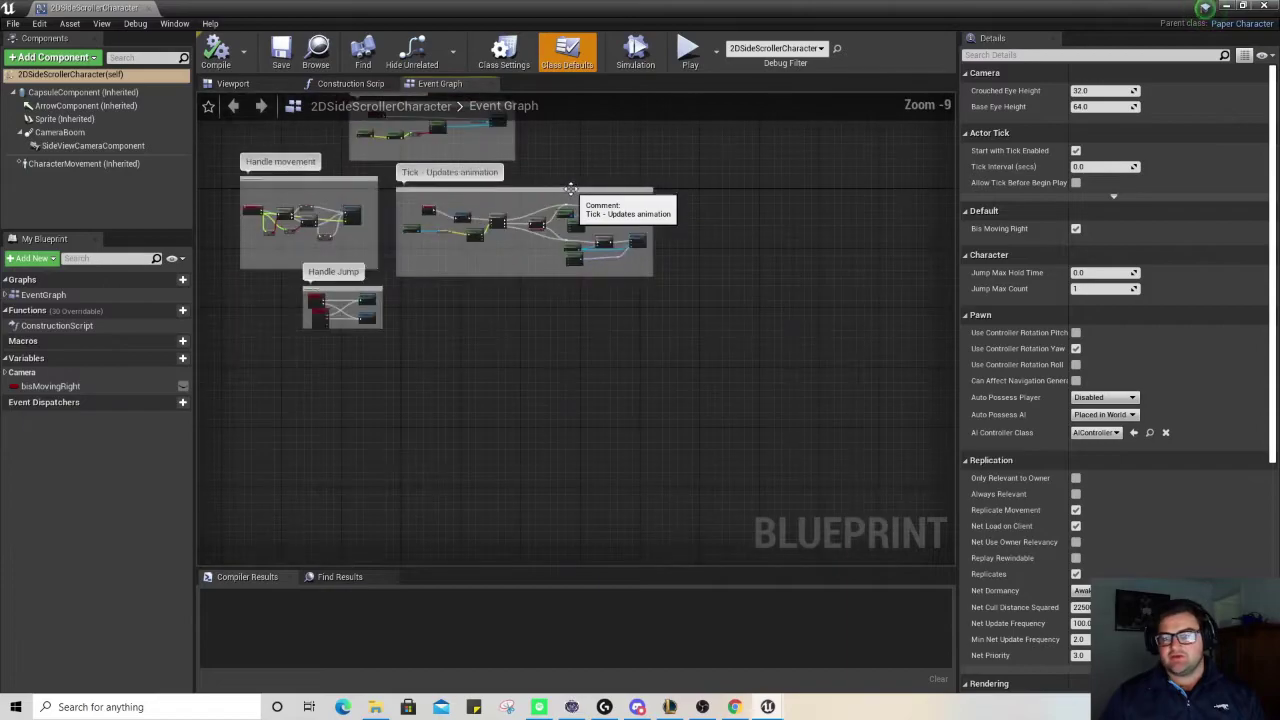
right_drag(572, 190, 636, 325)
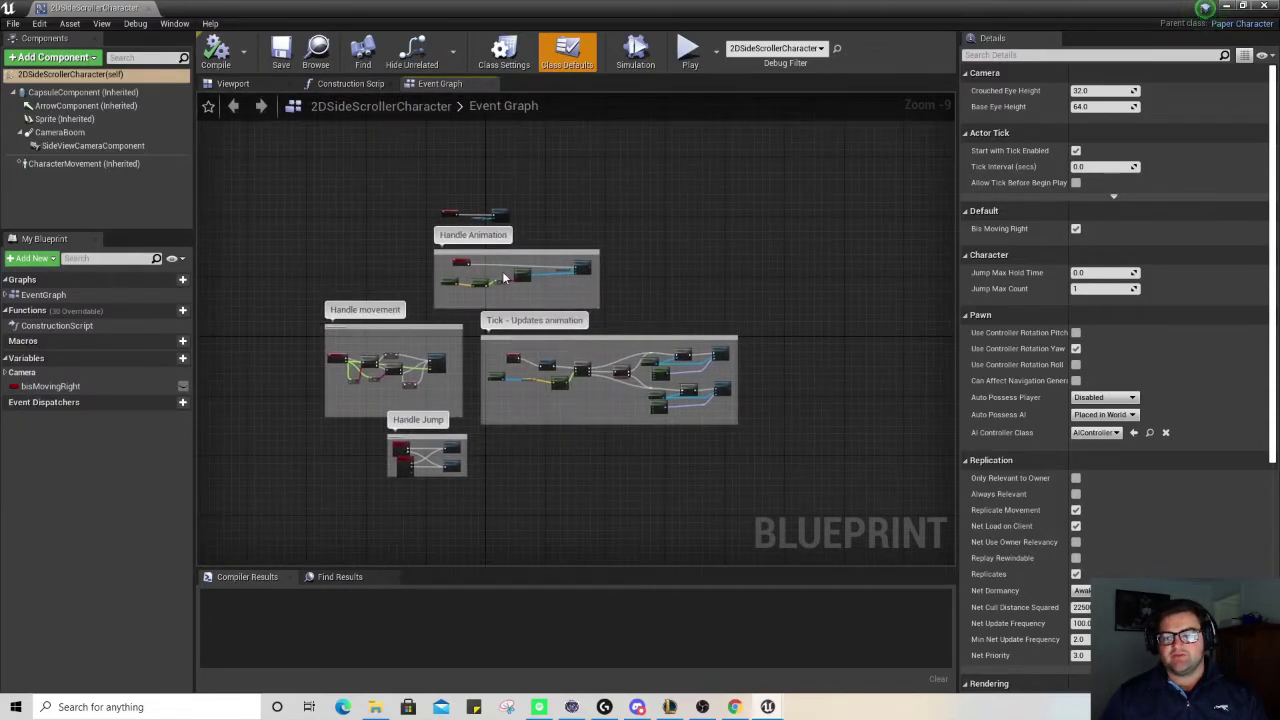
scroll(503, 277, up, 4)
scroll(559, 264, up, 5)
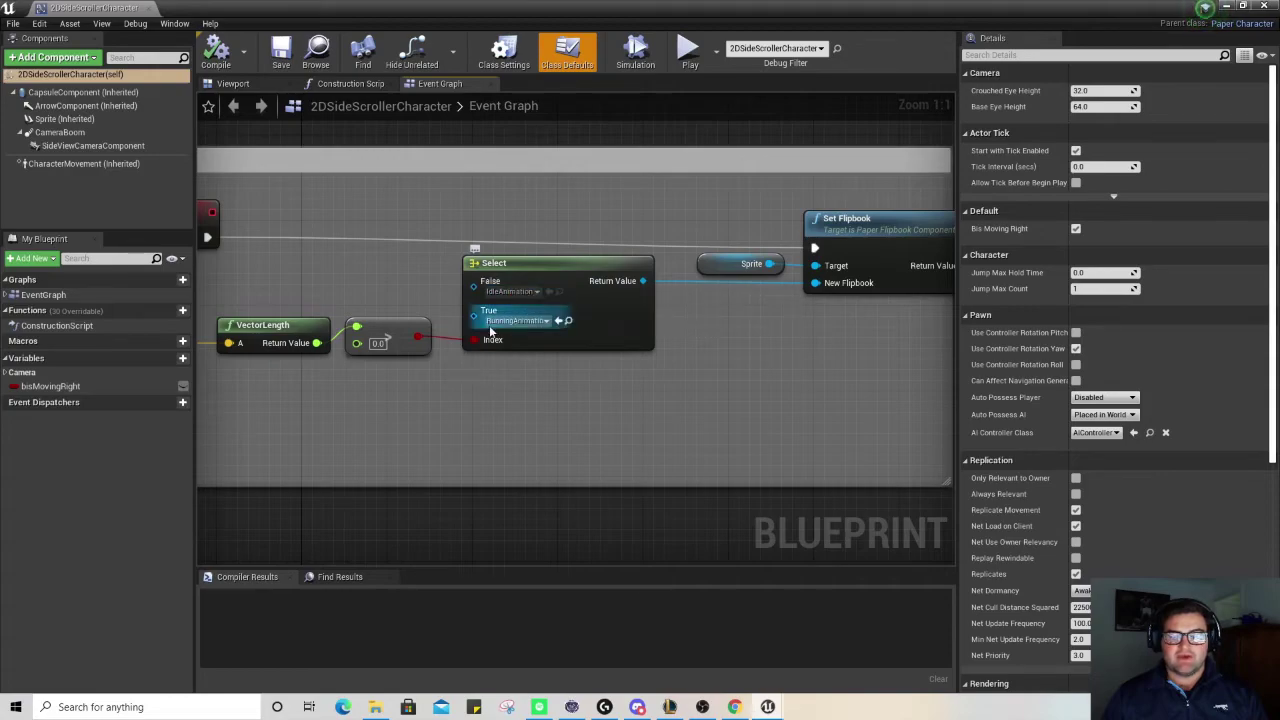
- Inspect the Sprite component's source flipbook in the character blueprint's viewport, then return to the level editor
scroll(477, 395, down, 4)
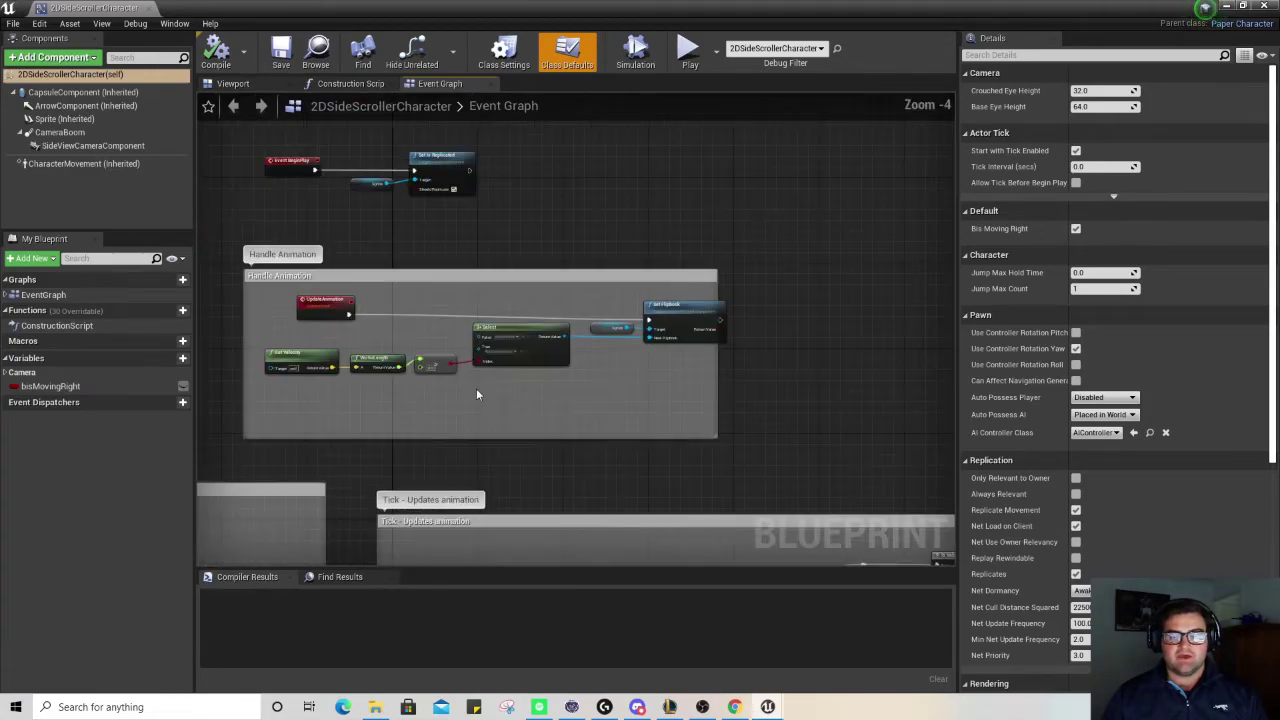
click(262, 82)
click(578, 320)
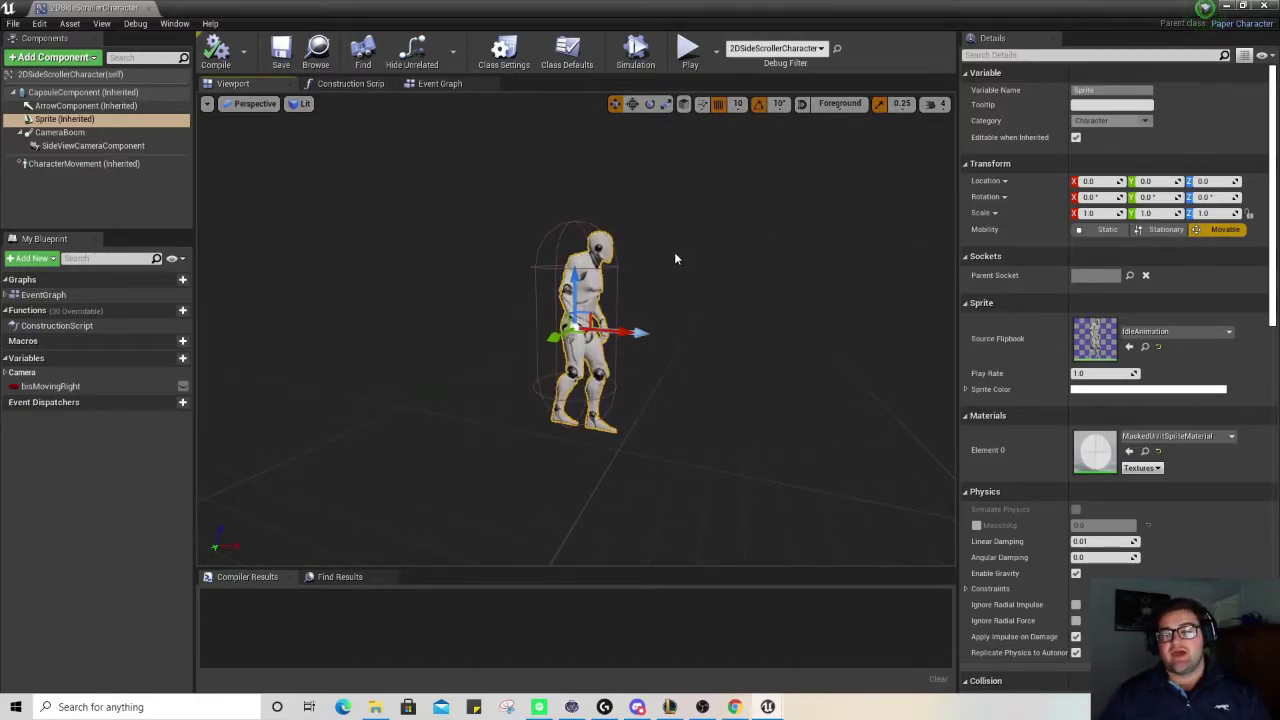
click(1227, 7)
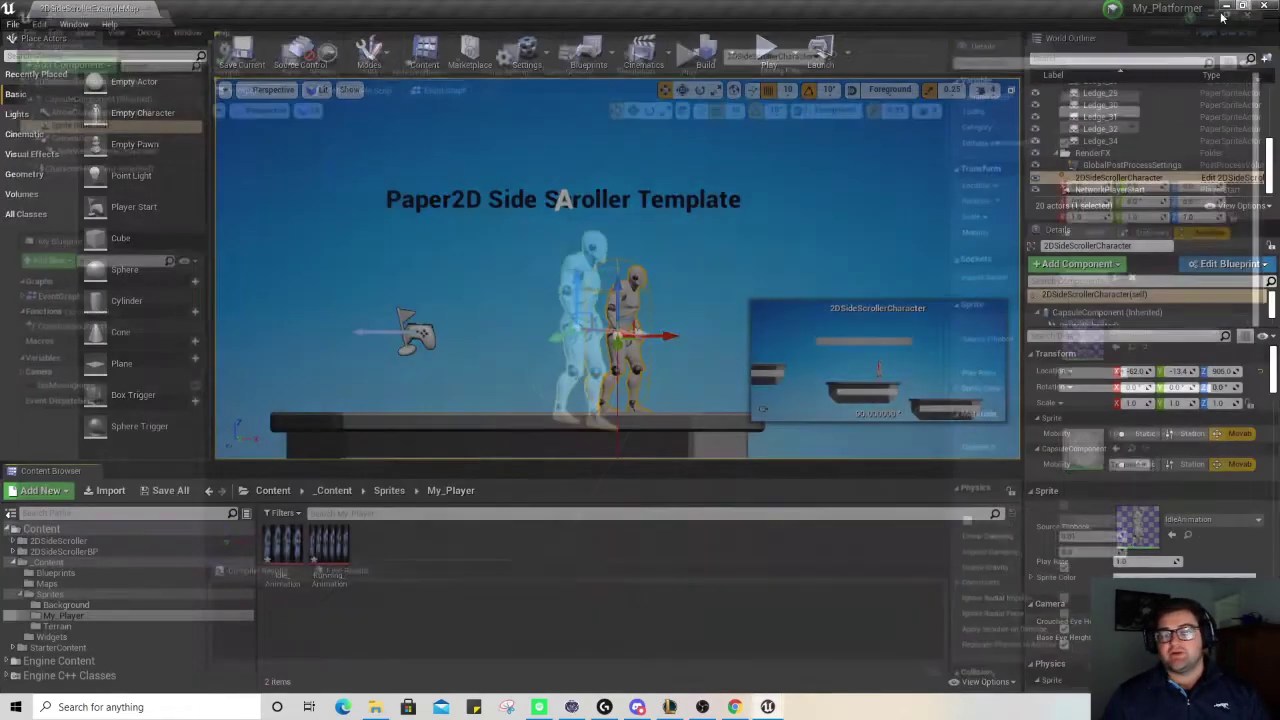
- Apply the Paper2D texture settings to the Idle_Animation and Running_Animation textures together
click(325, 553)
ctrl+click(282, 553)
right_click(285, 555)
mouse_move(330, 178)
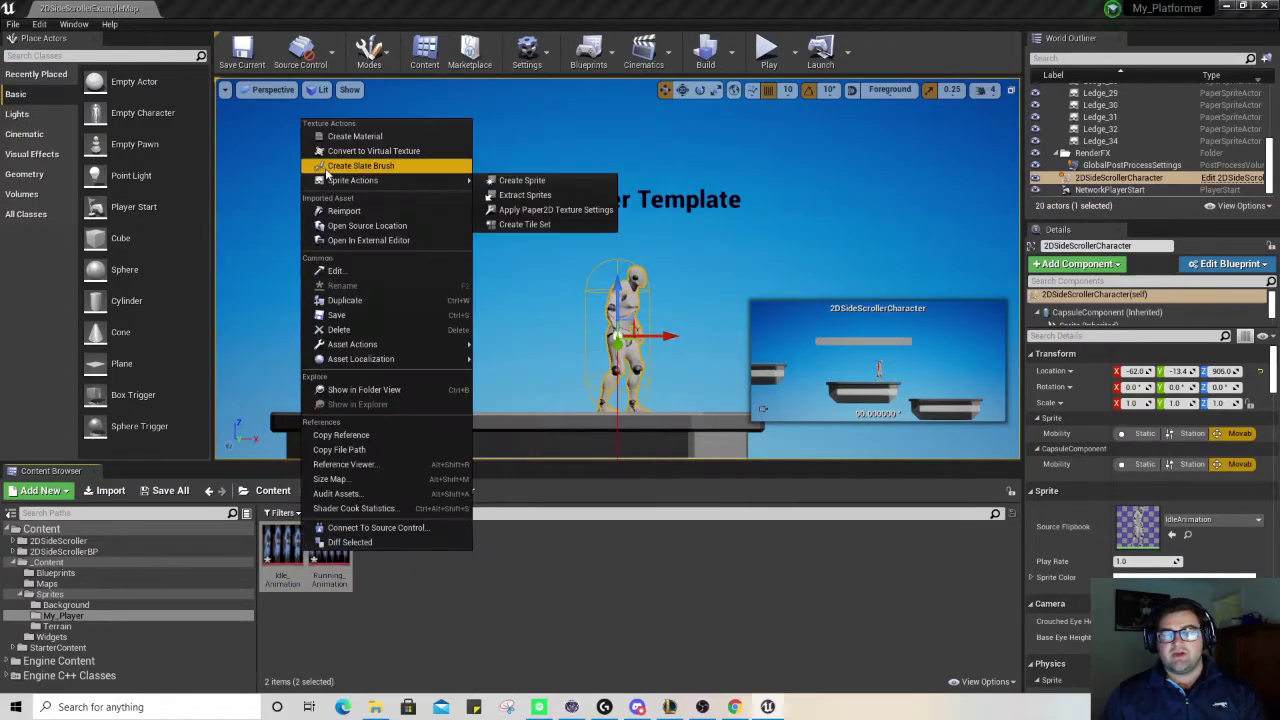
click(548, 209)
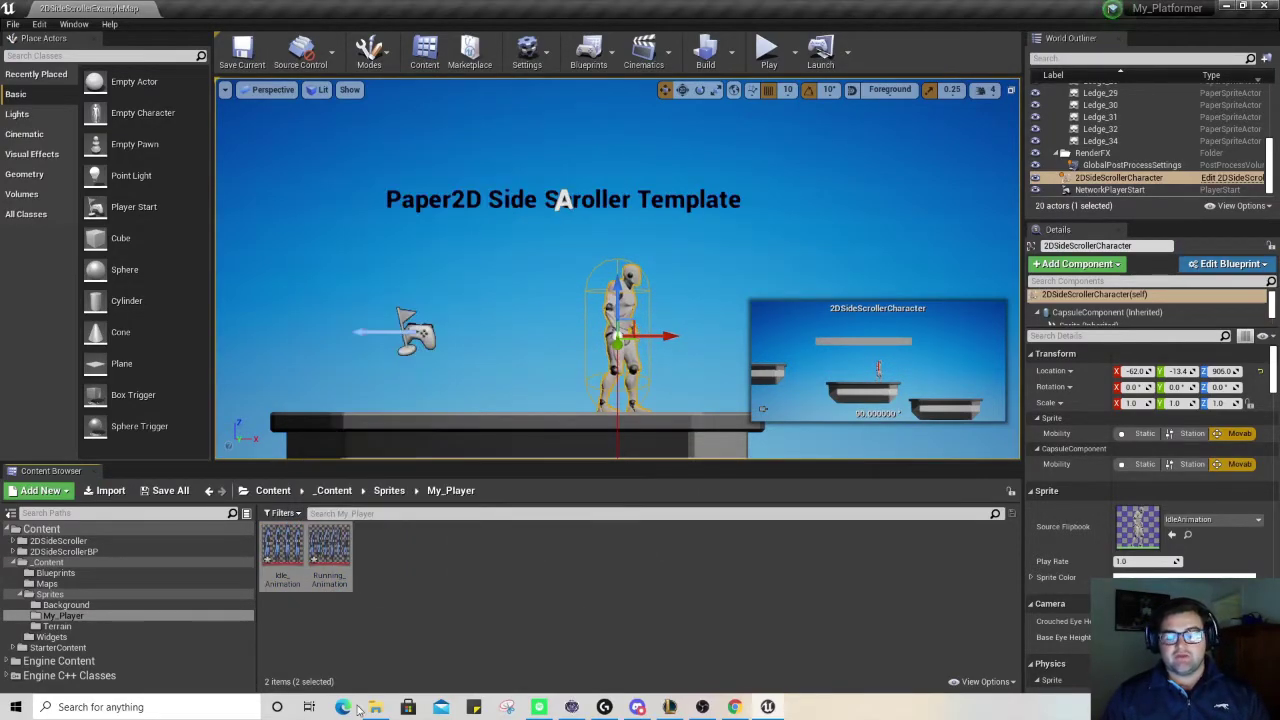
click(406, 574)
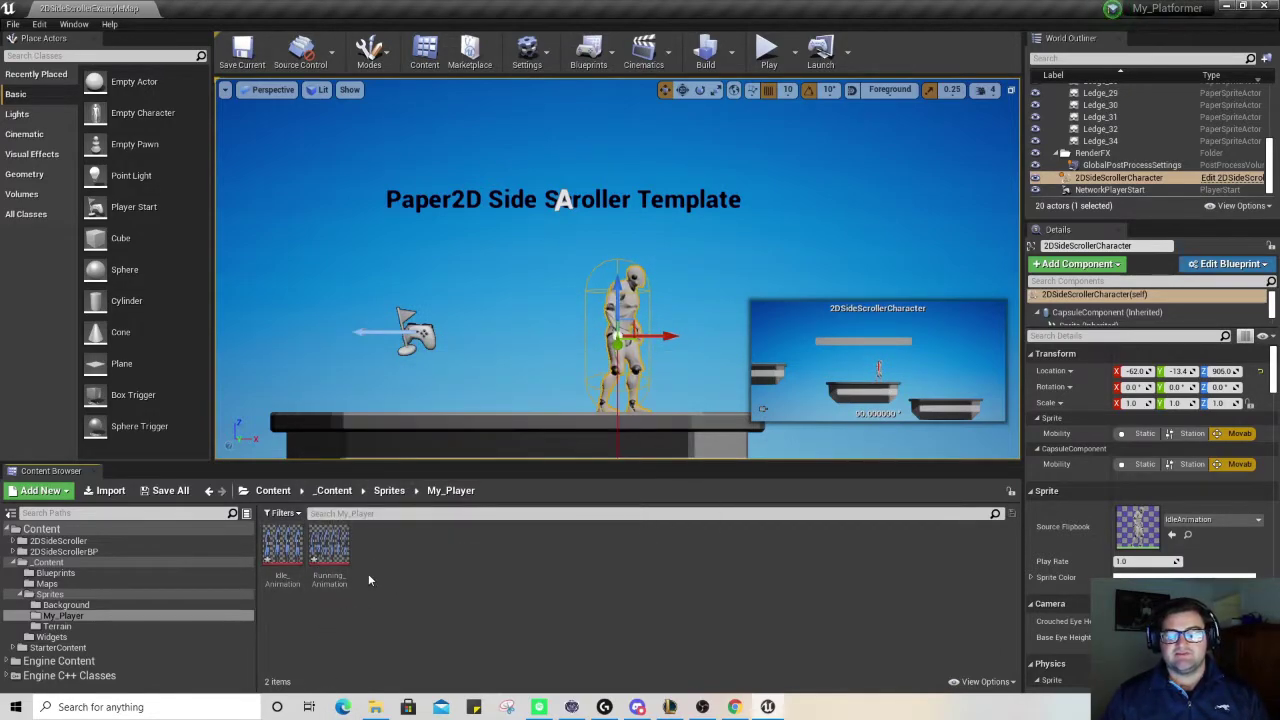
- Extract sprites from the Idle_Animation texture with the Auto extract mode
right_click(283, 546)
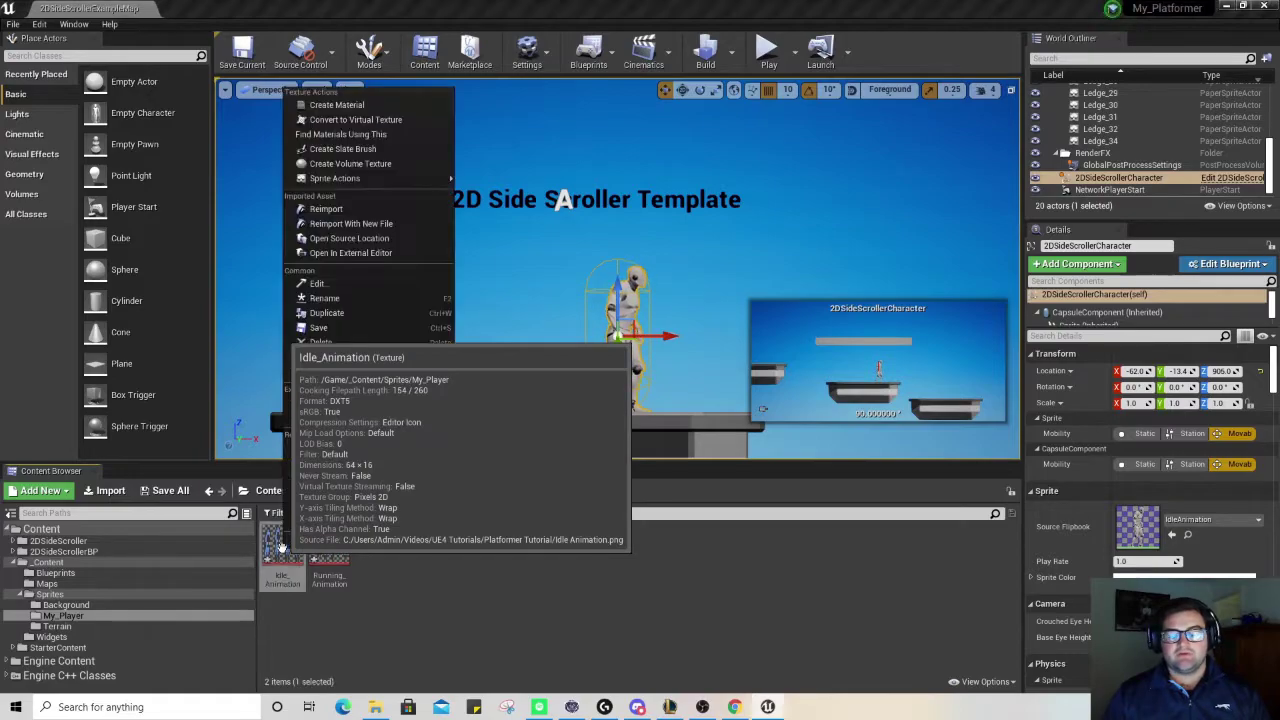
mouse_move(395, 179)
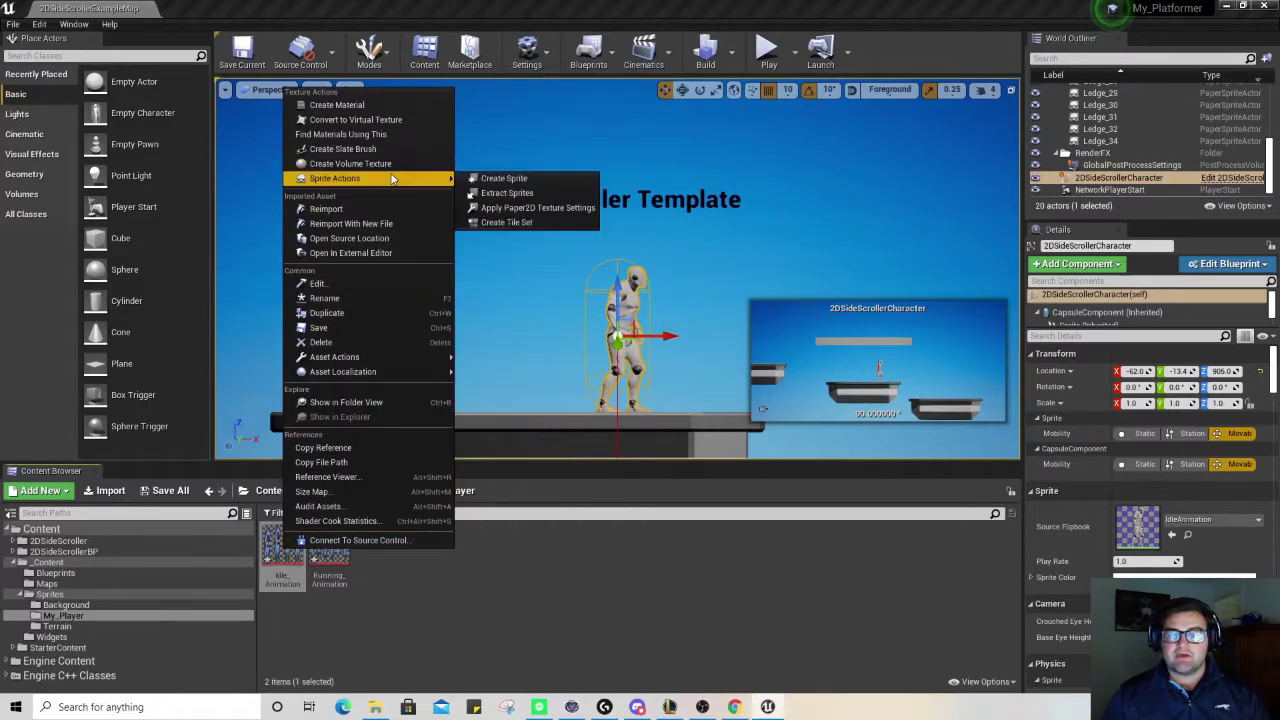
click(500, 193)
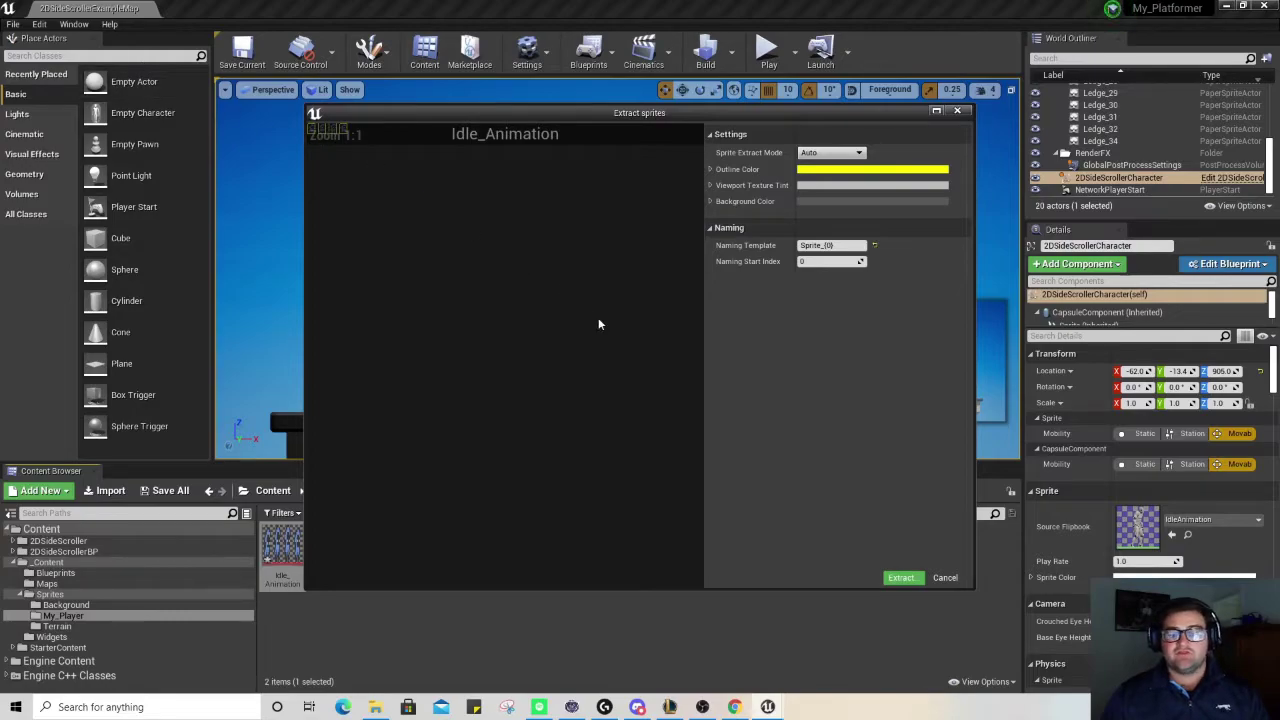
click(903, 577)
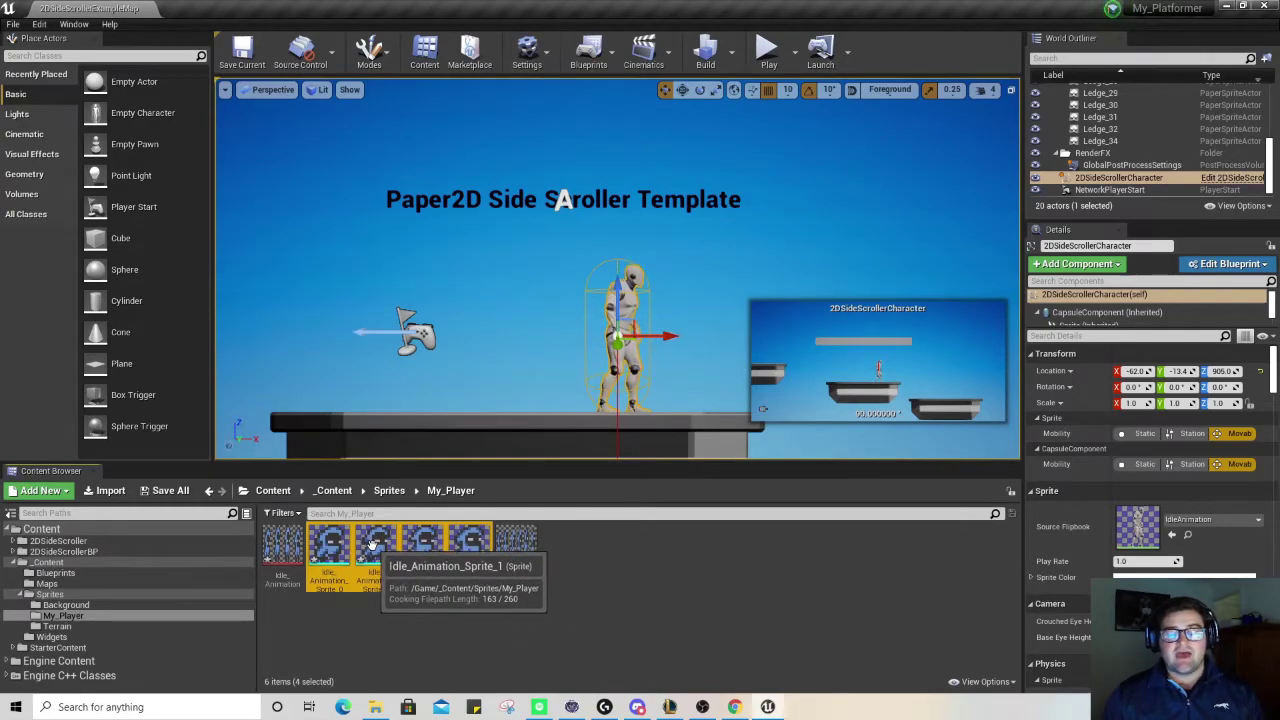
- Create a flipbook named Idle from the four extracted idle sprites
right_click(338, 553)
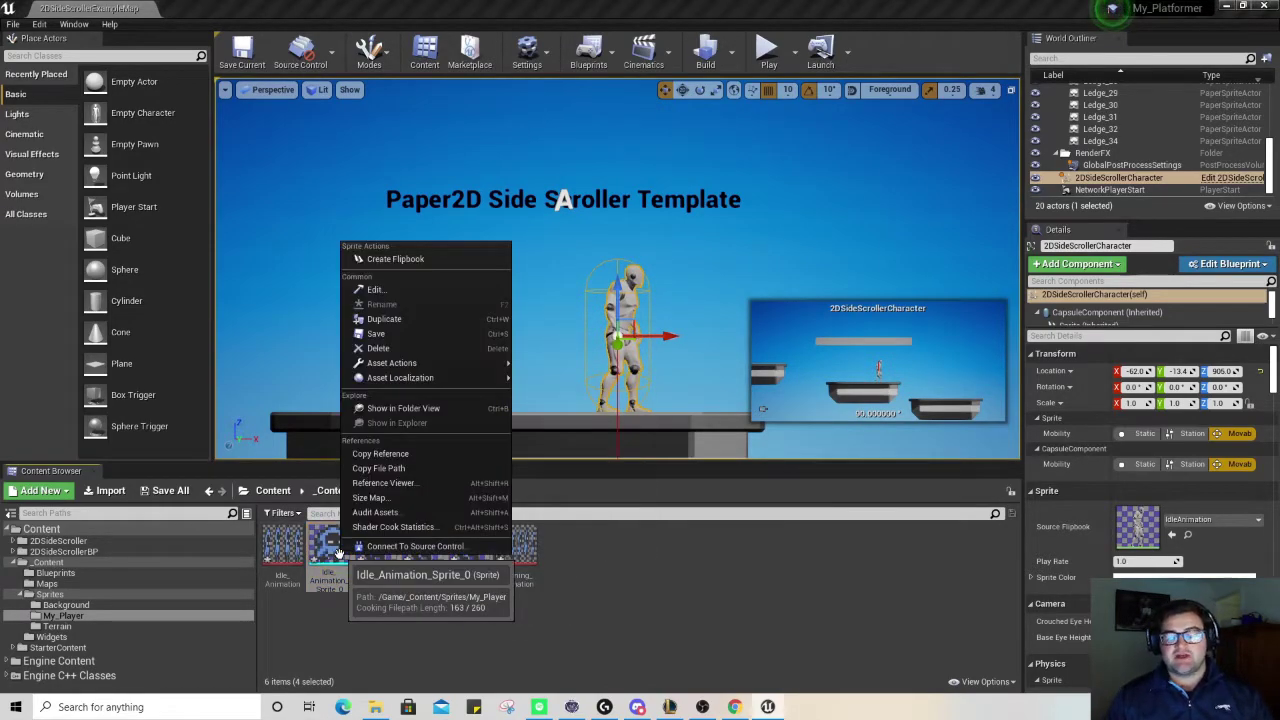
click(396, 256)
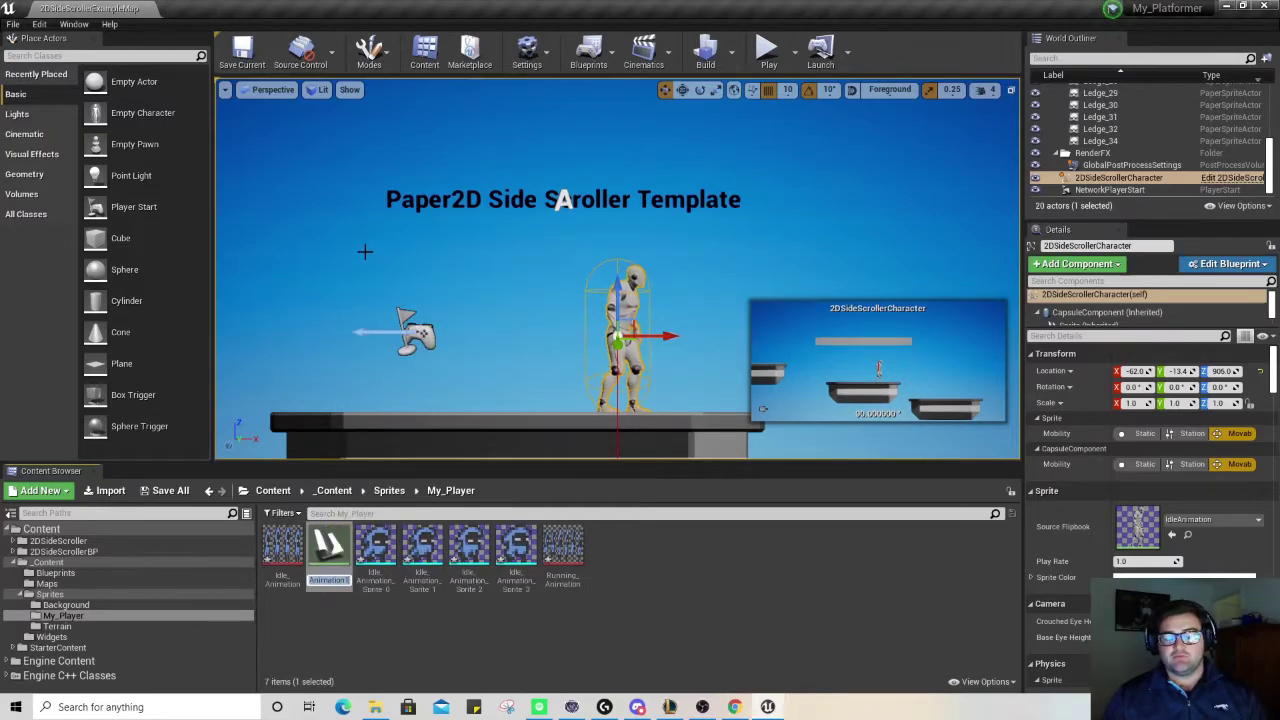
text(Idle)
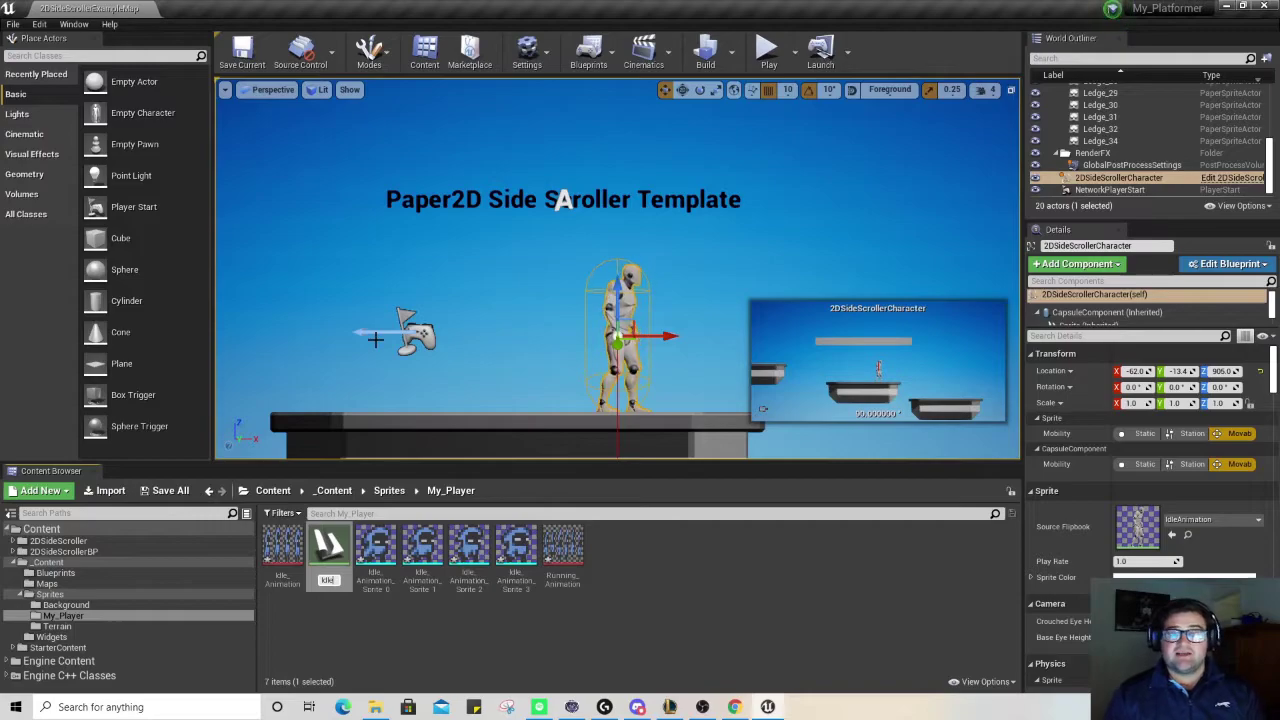
key(Return)
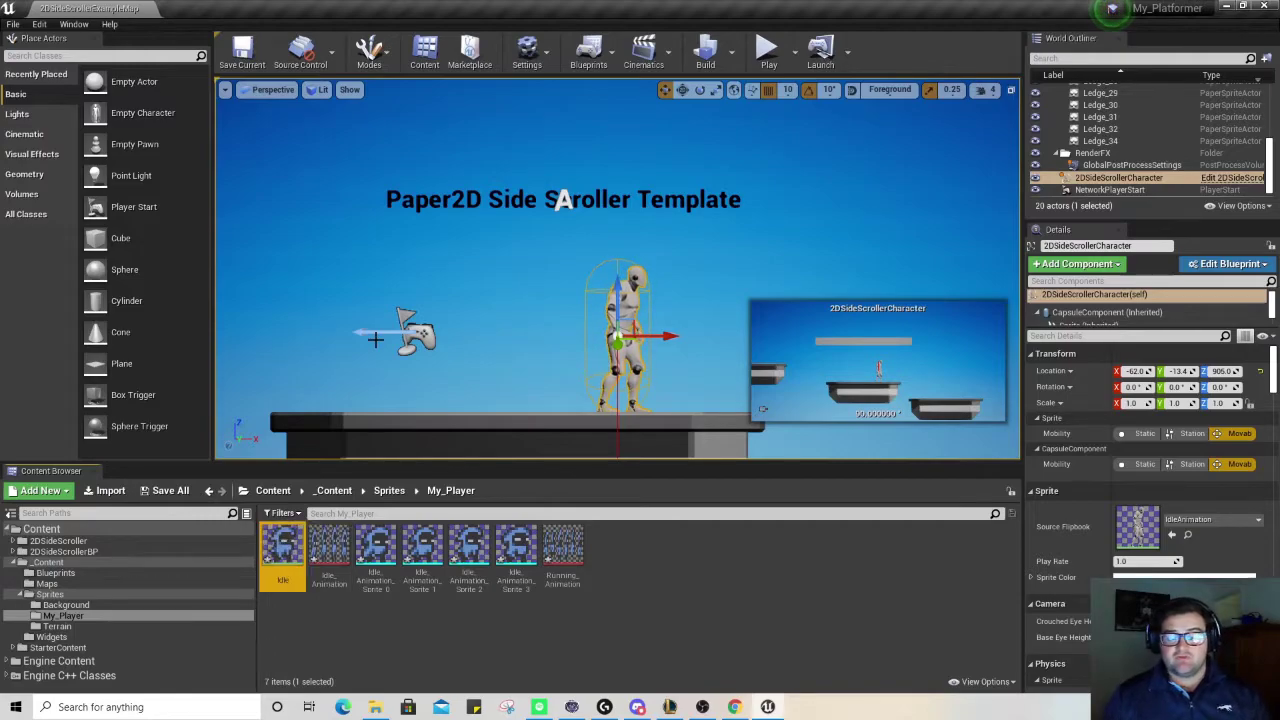
- Open the Idle flipbook and lengthen each of its four key frames to three frames on the timeline
double_click(283, 548)
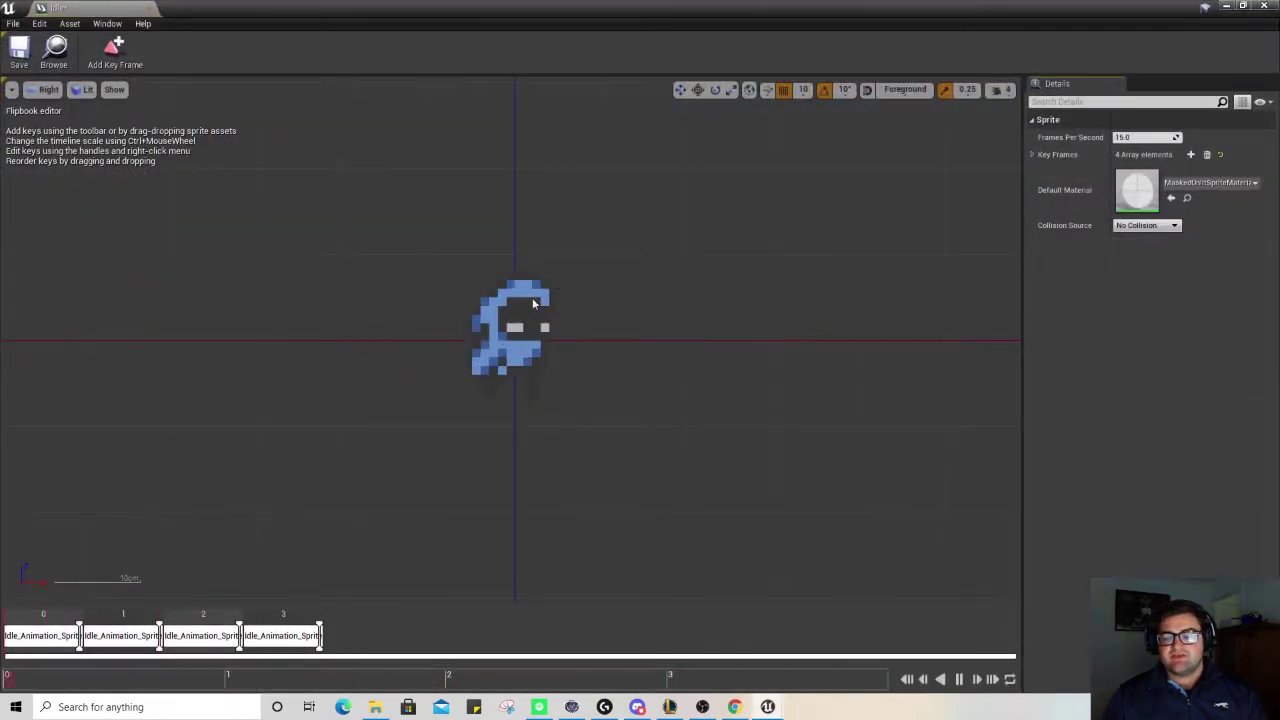
drag(320, 623, 480, 628)
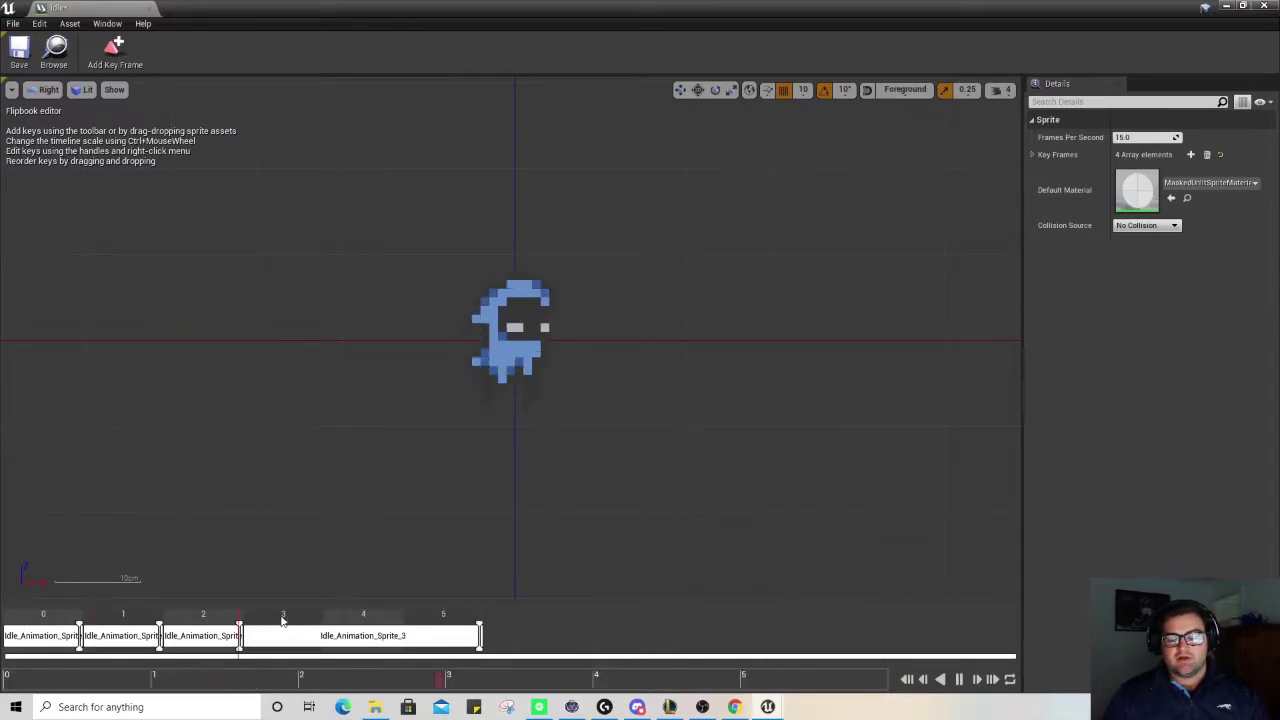
drag(241, 633, 400, 633)
drag(161, 637, 240, 637)
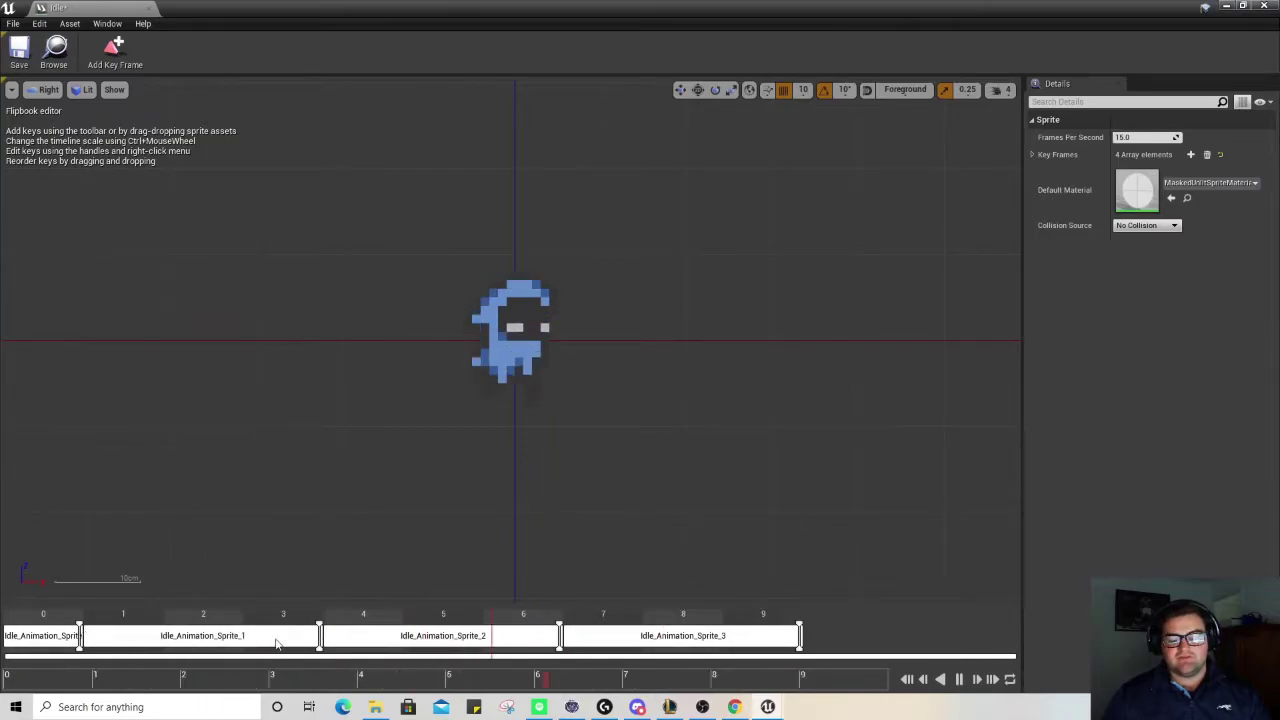
drag(80, 636, 240, 636)
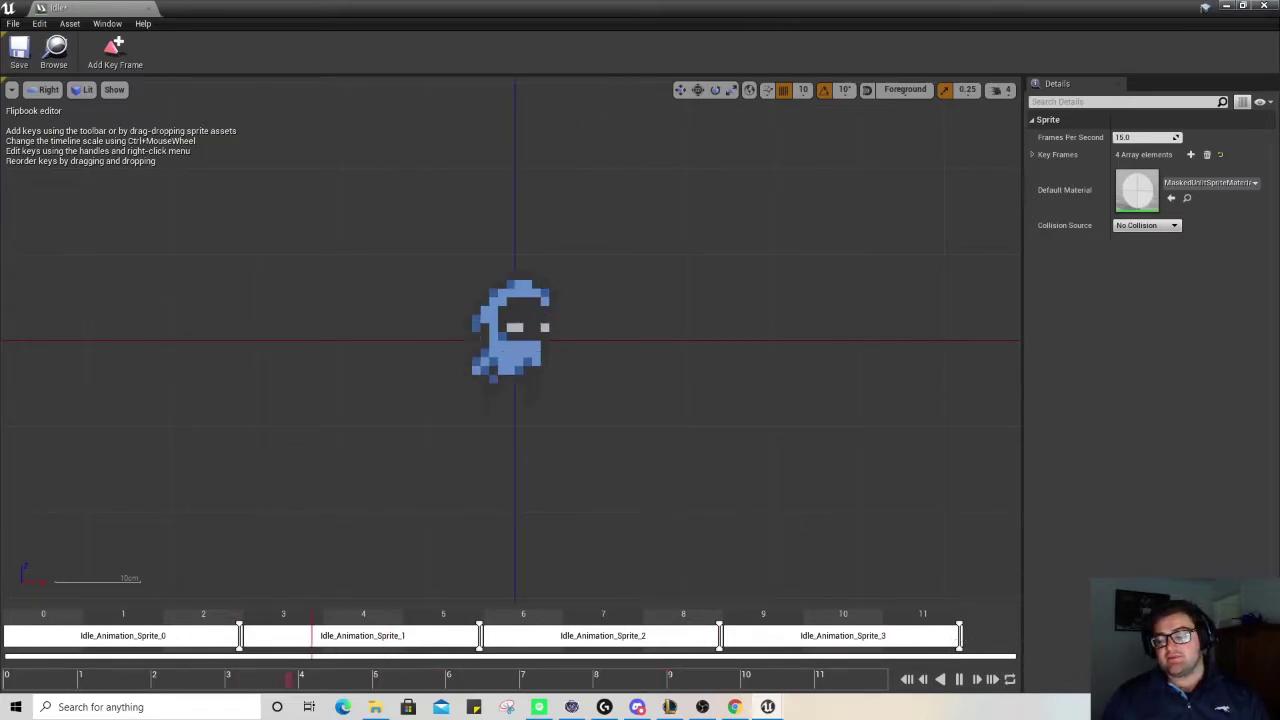
- Lengthen each Idle key frame to four frames, then save and close the flipbook
drag(959, 635, 1016, 635)
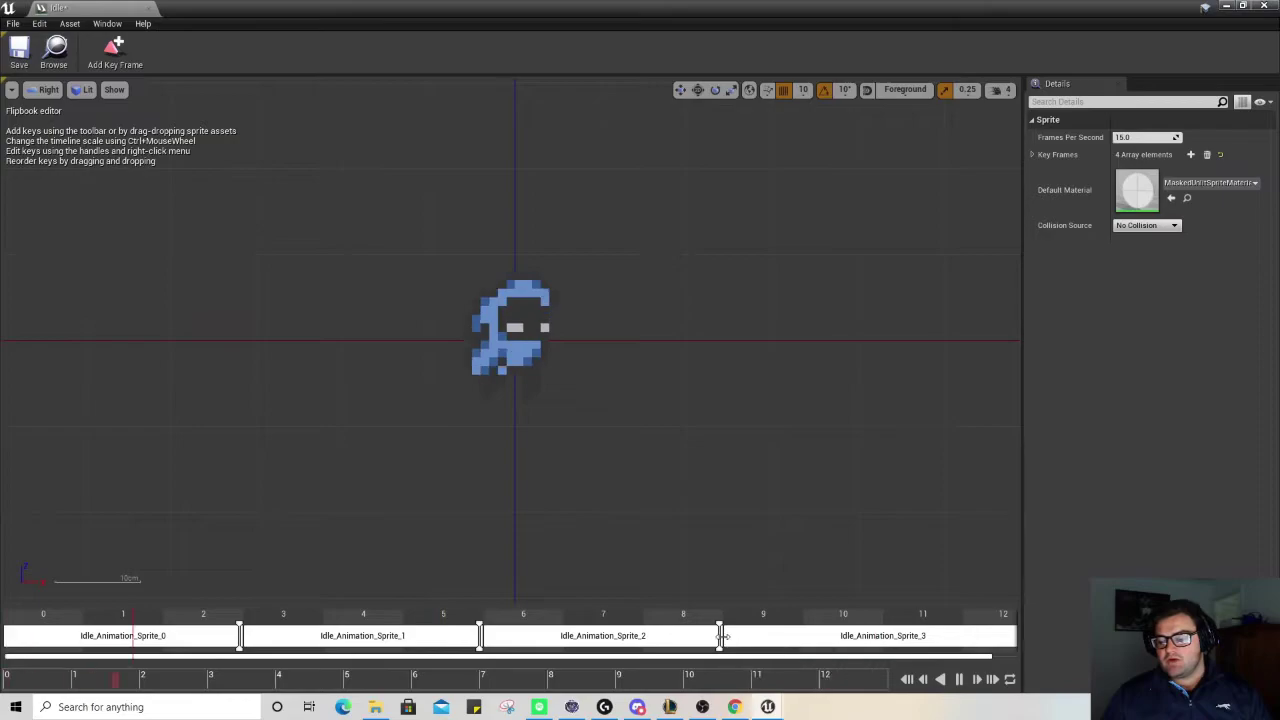
drag(719, 635, 800, 635)
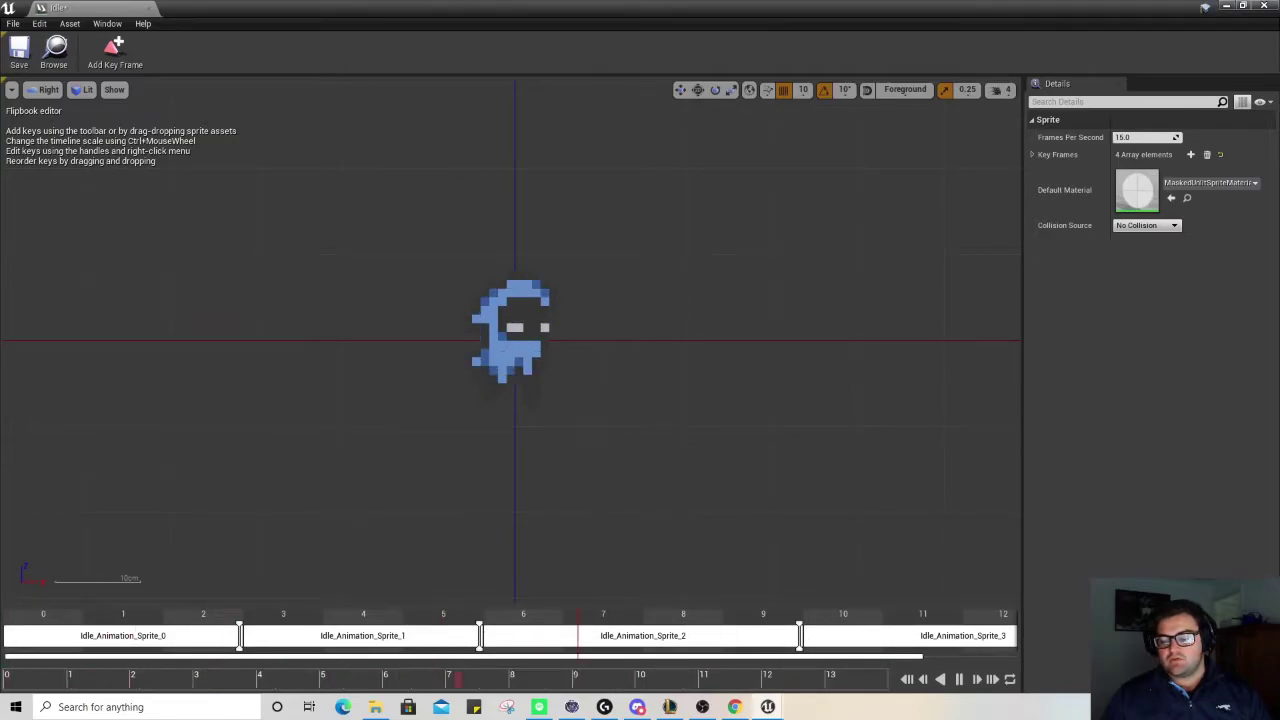
drag(479, 635, 559, 635)
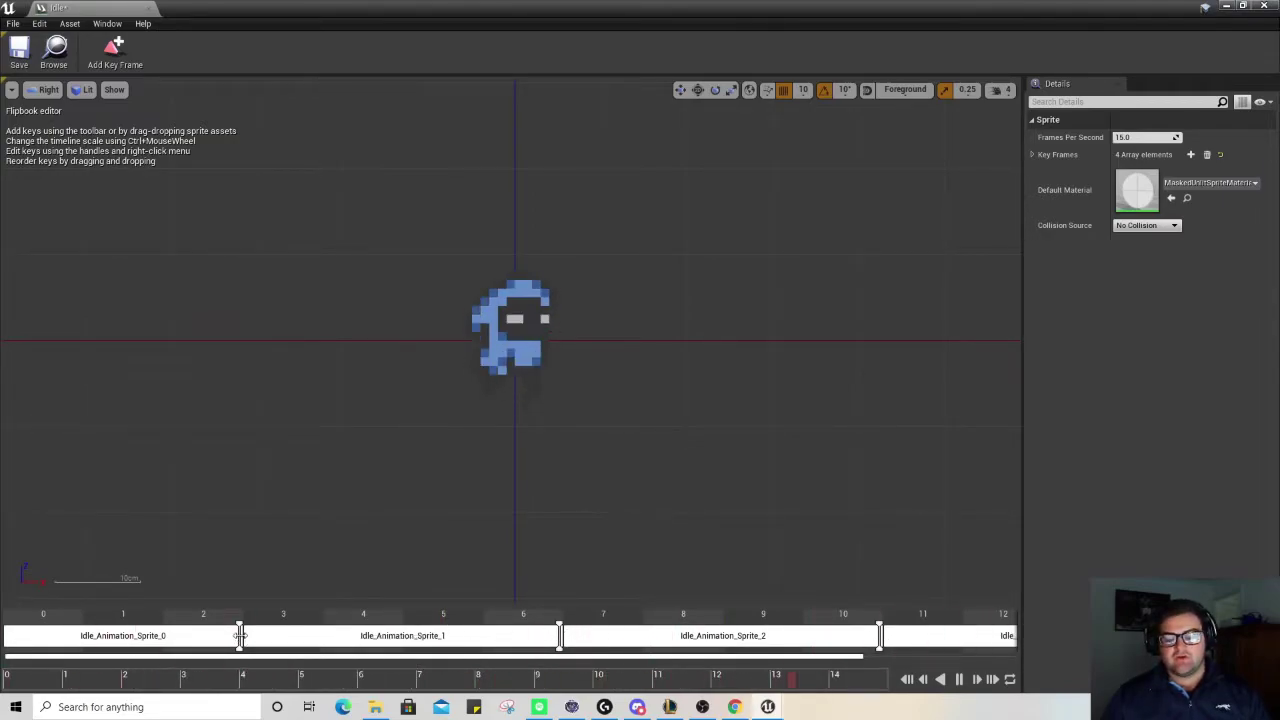
drag(239, 635, 319, 635)
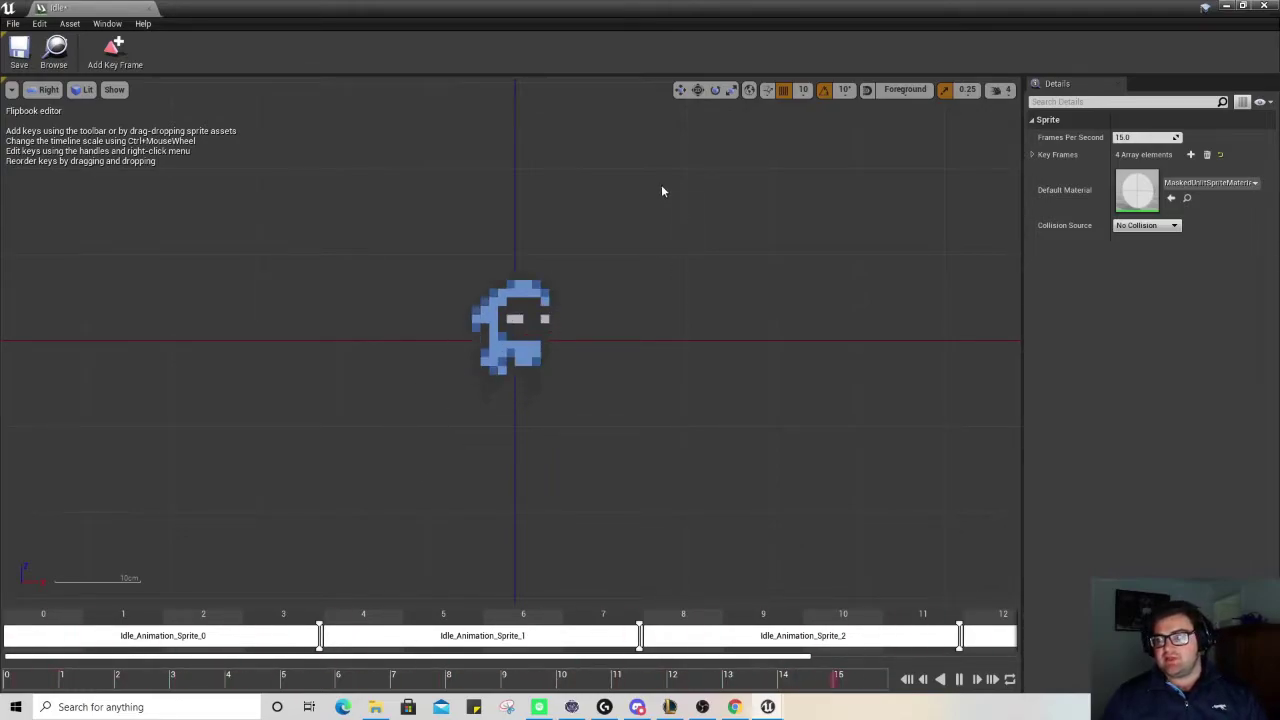
click(19, 50)
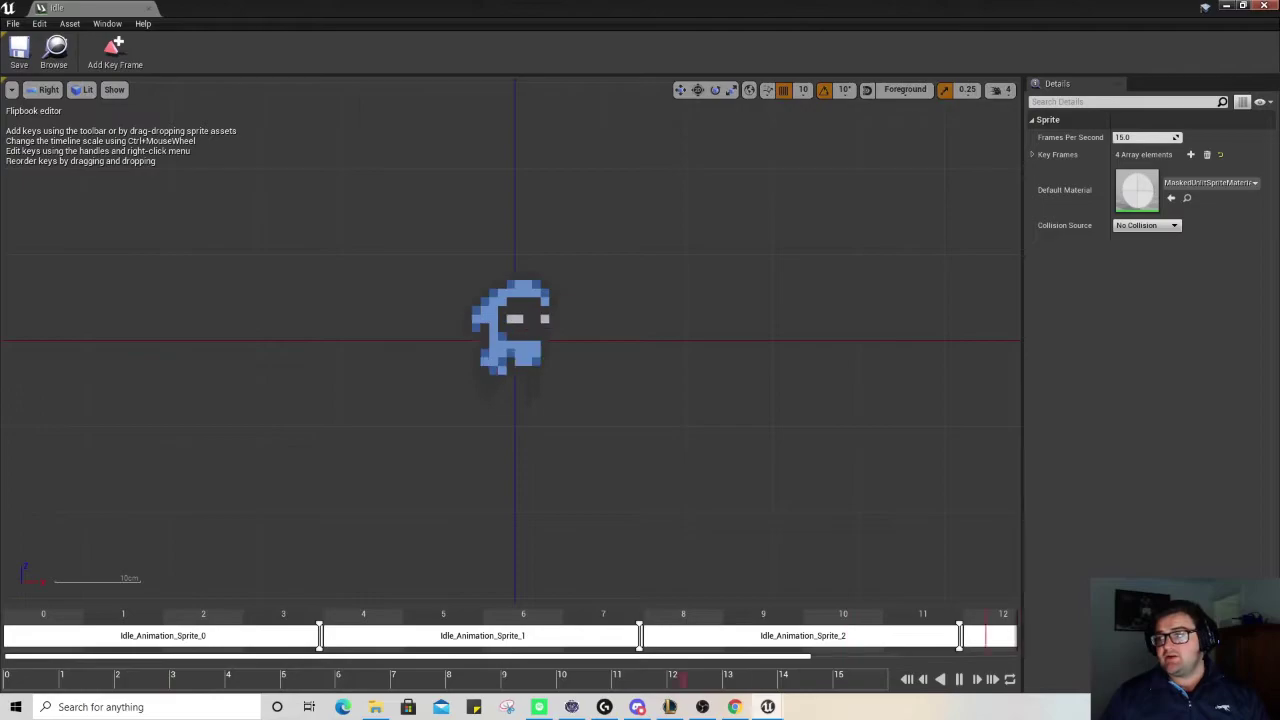
click(1272, 6)
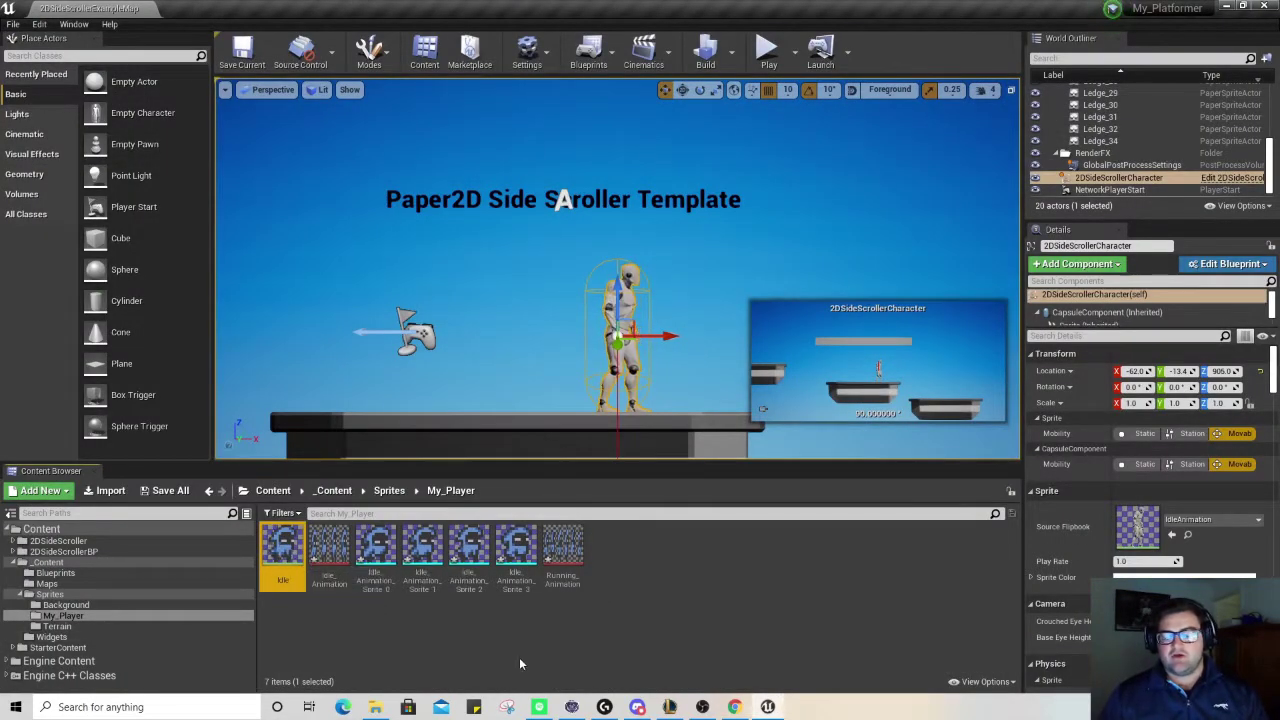
- Extract sprites from the Running_Animation texture with the Auto extract mode
click(566, 546)
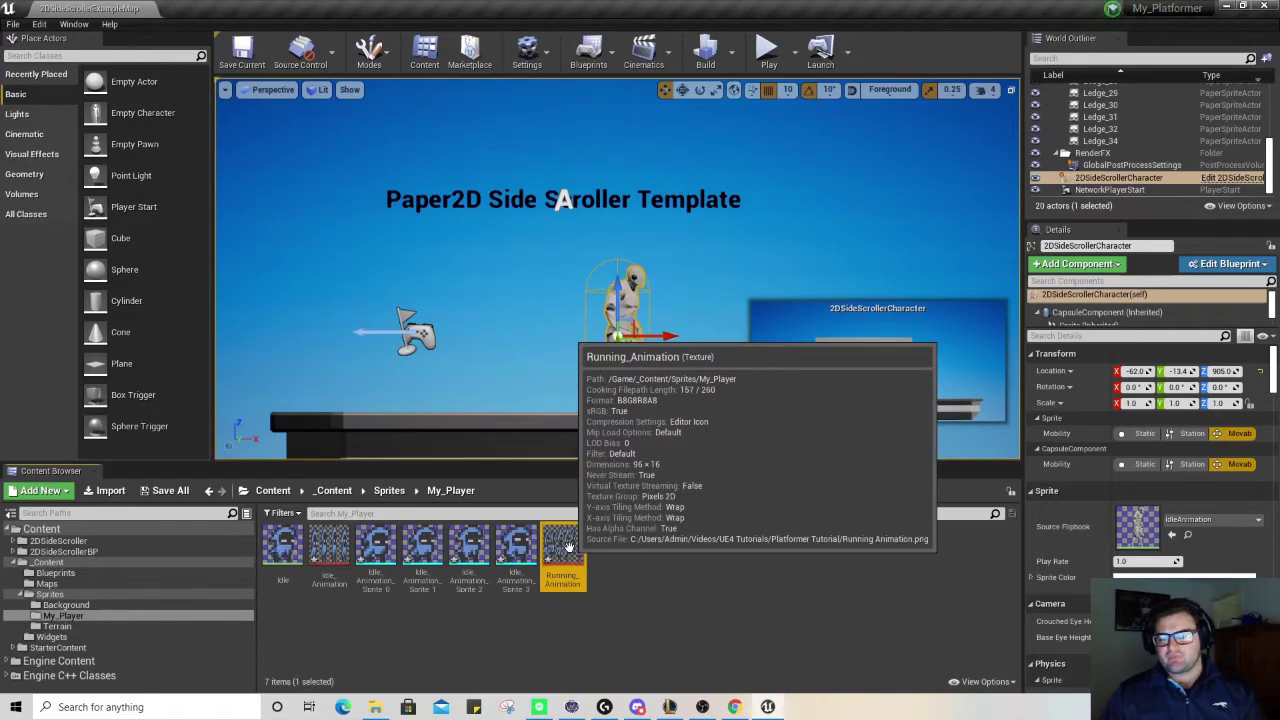
right_click(568, 548)
mouse_move(673, 179)
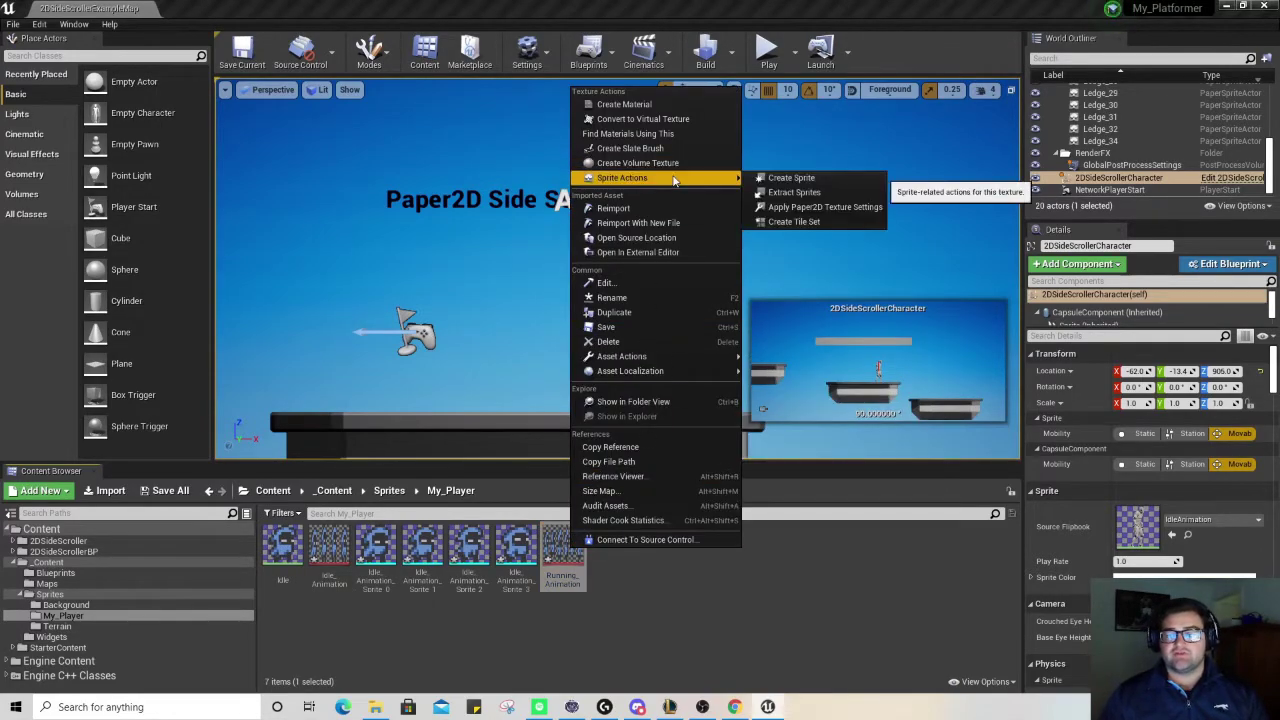
click(817, 197)
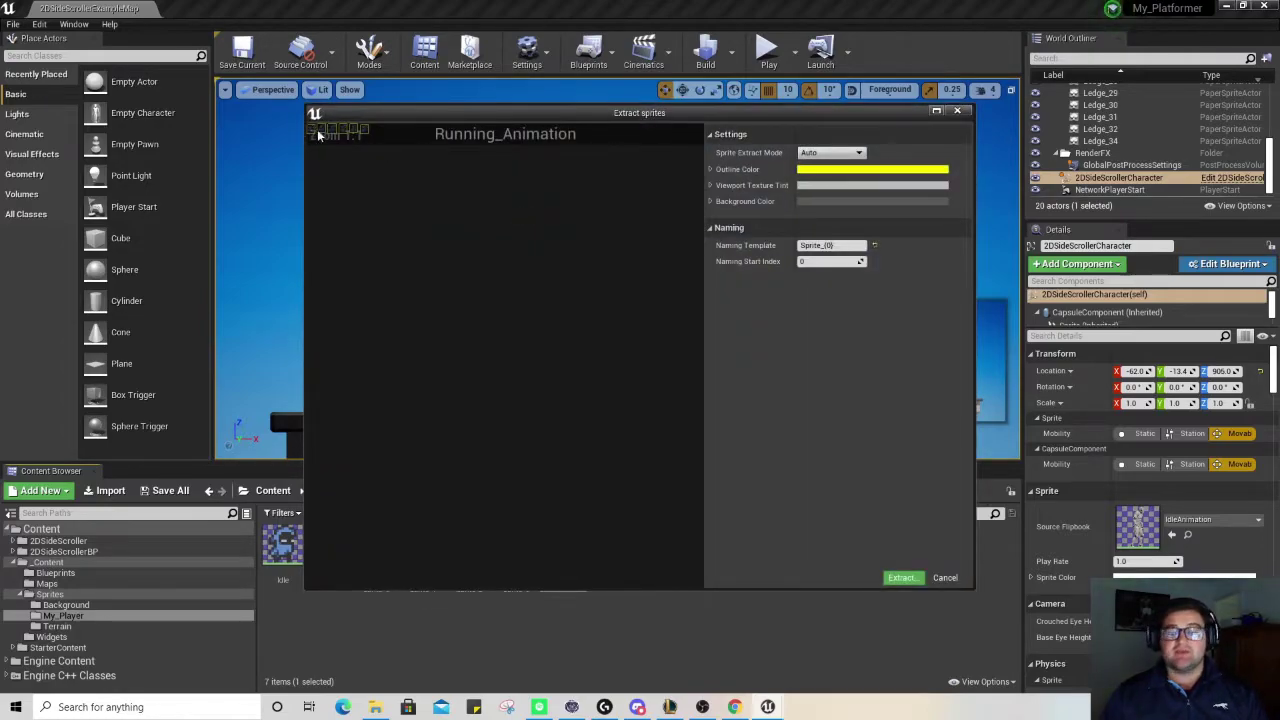
click(903, 578)
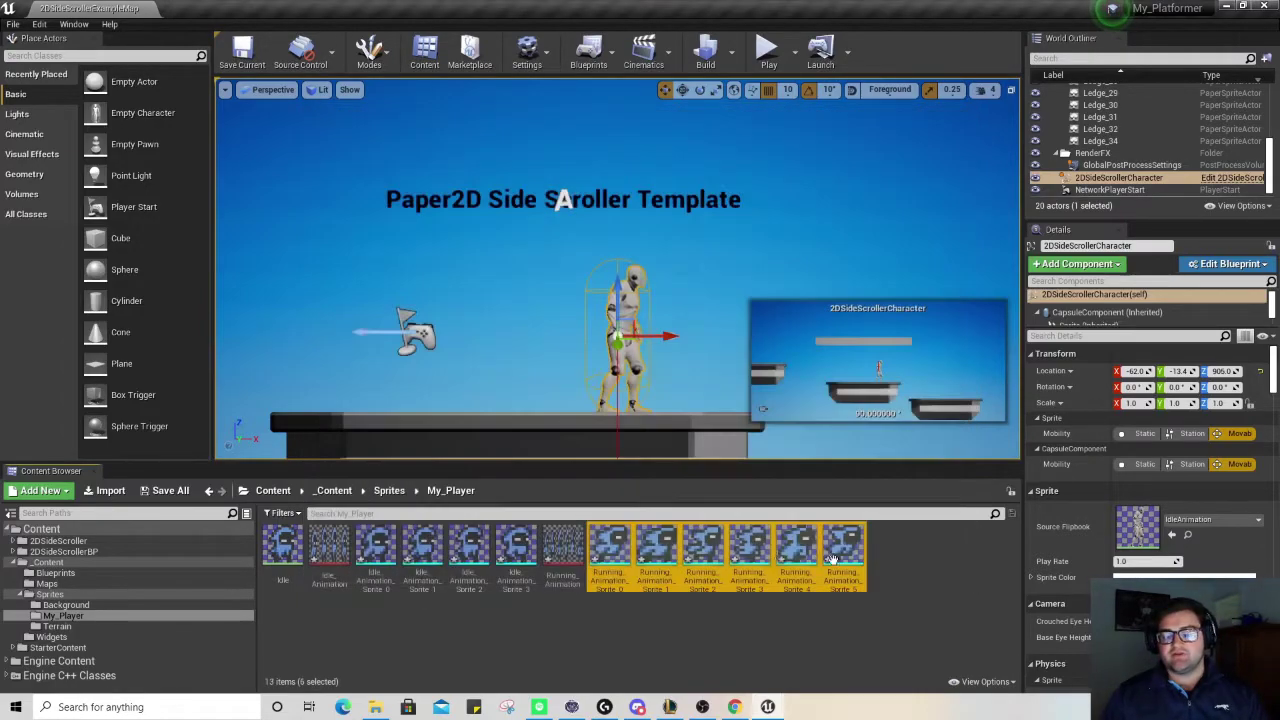
- Create a flipbook named Running from the six extracted running sprites and preview its playback in the flipbook editor
right_click(667, 551)
click(735, 254)
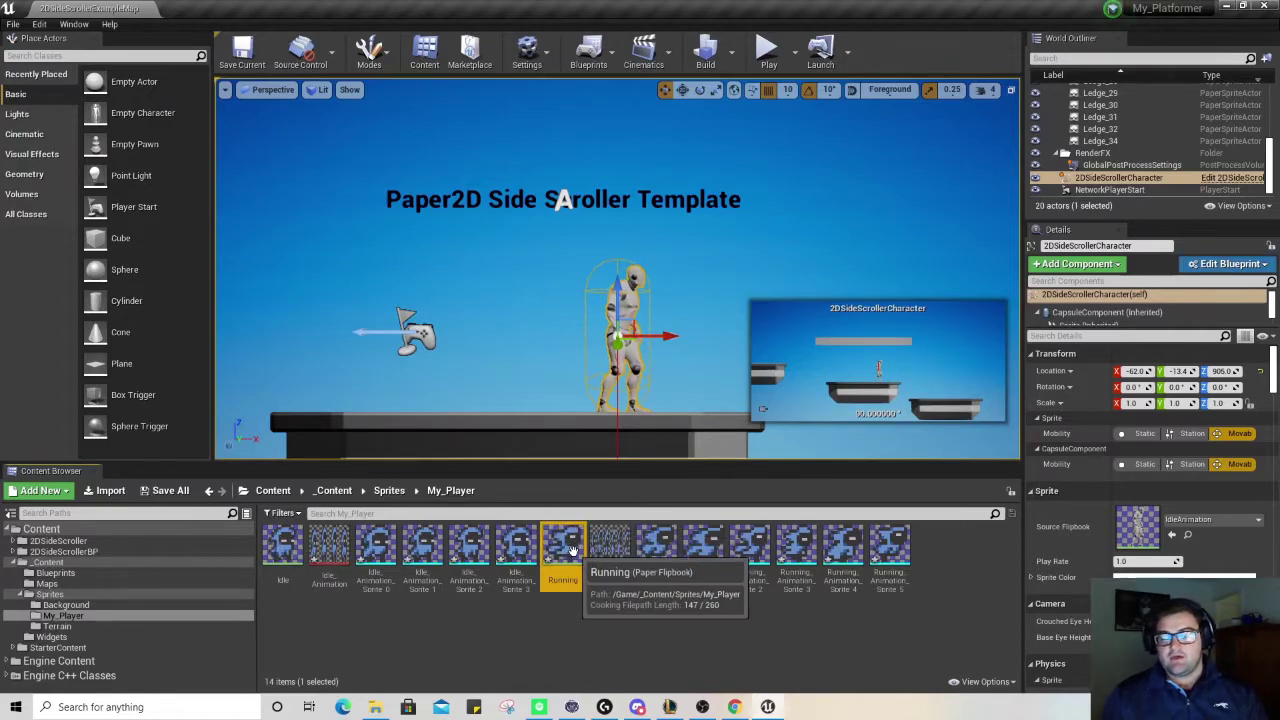
double_click(607, 553)
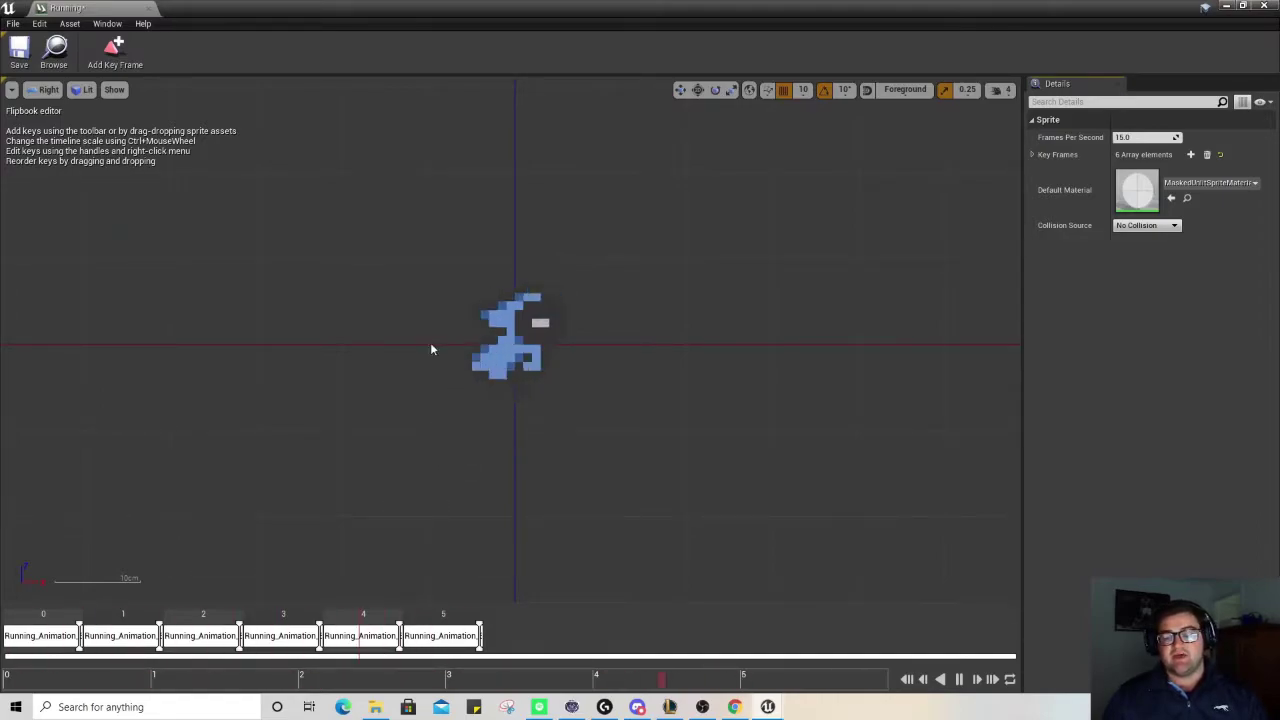
click(1264, 7)
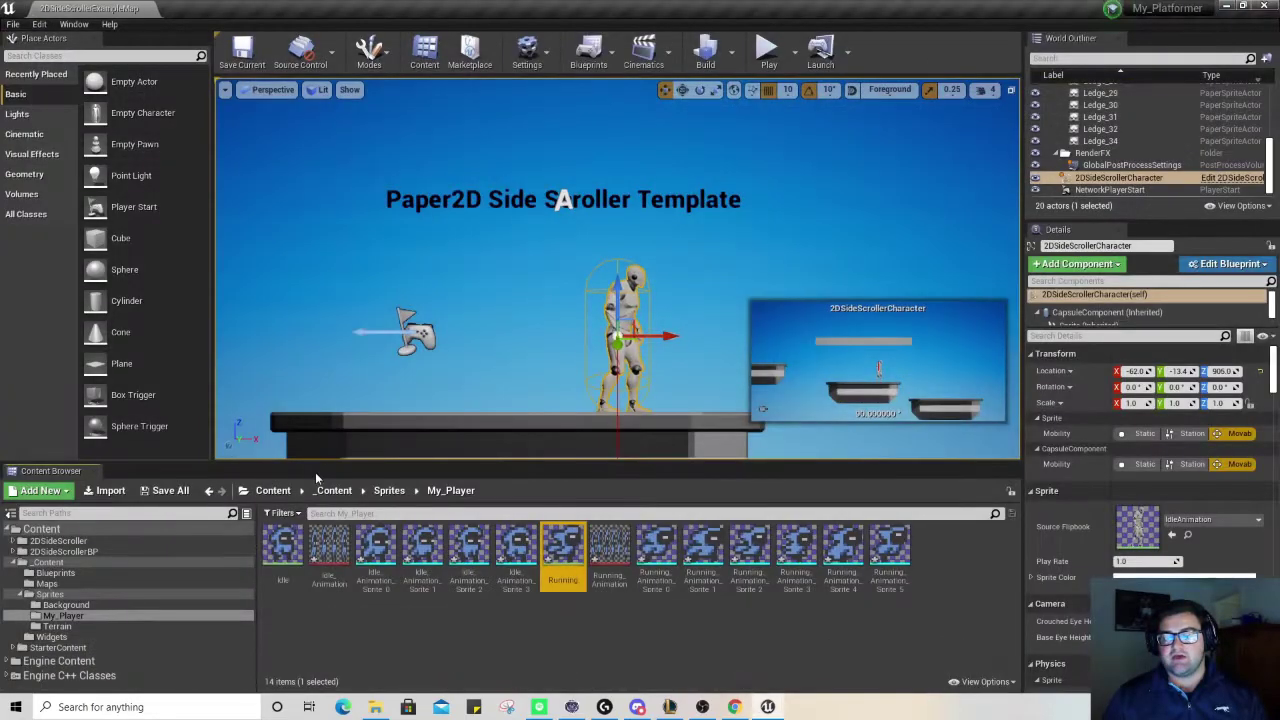
click(575, 655)
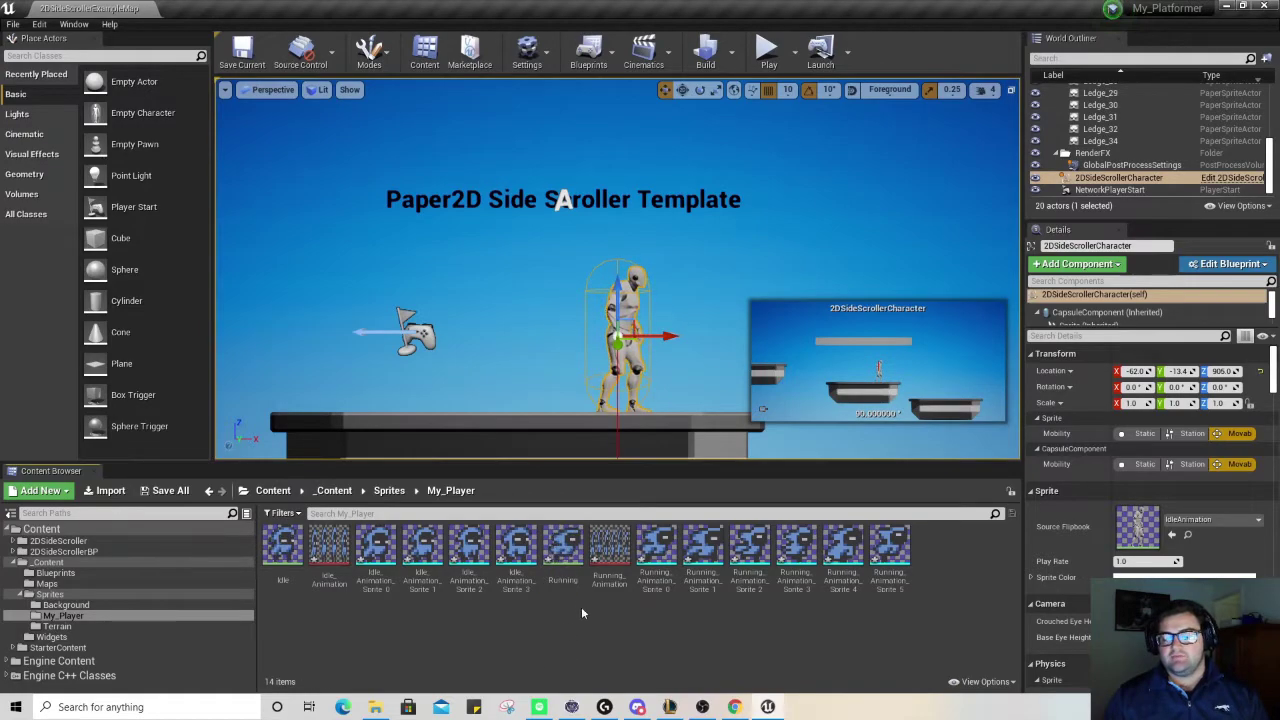
- Open the 2DSideScrollerCharacter blueprint and set its Sprite component's source flipbook to Idle
double_click(1113, 180)
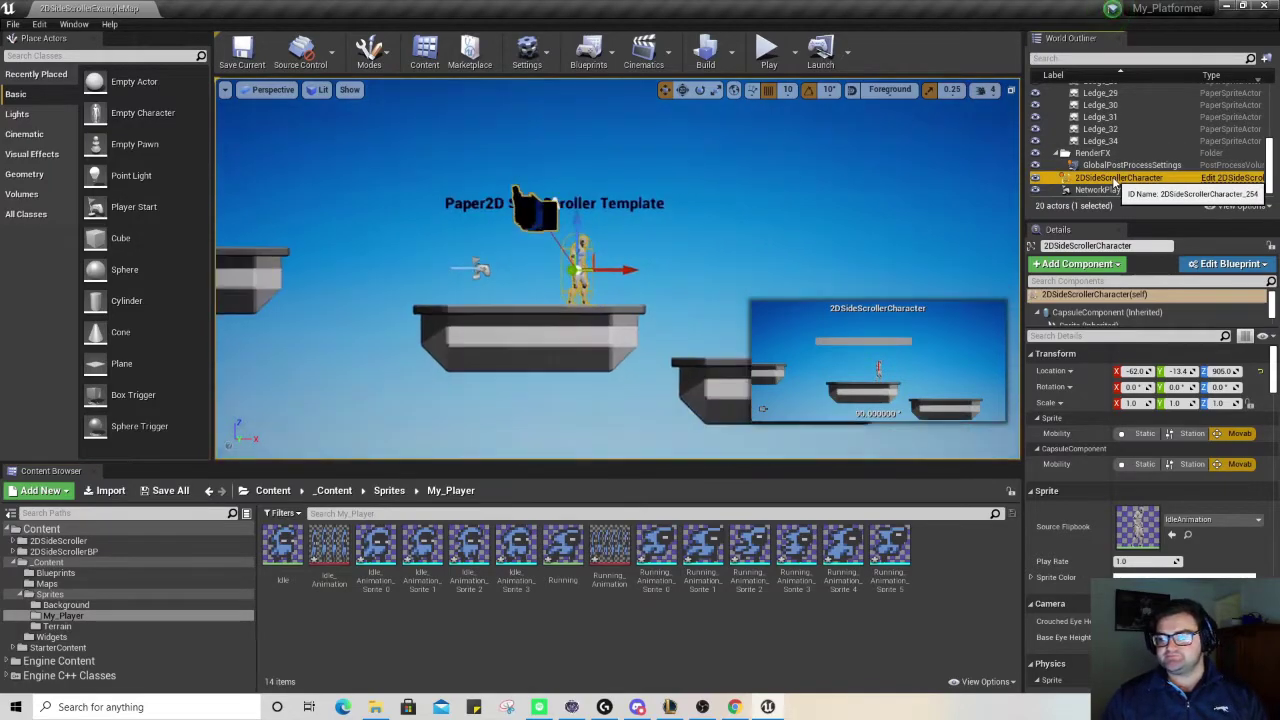
click(1240, 178)
click(233, 84)
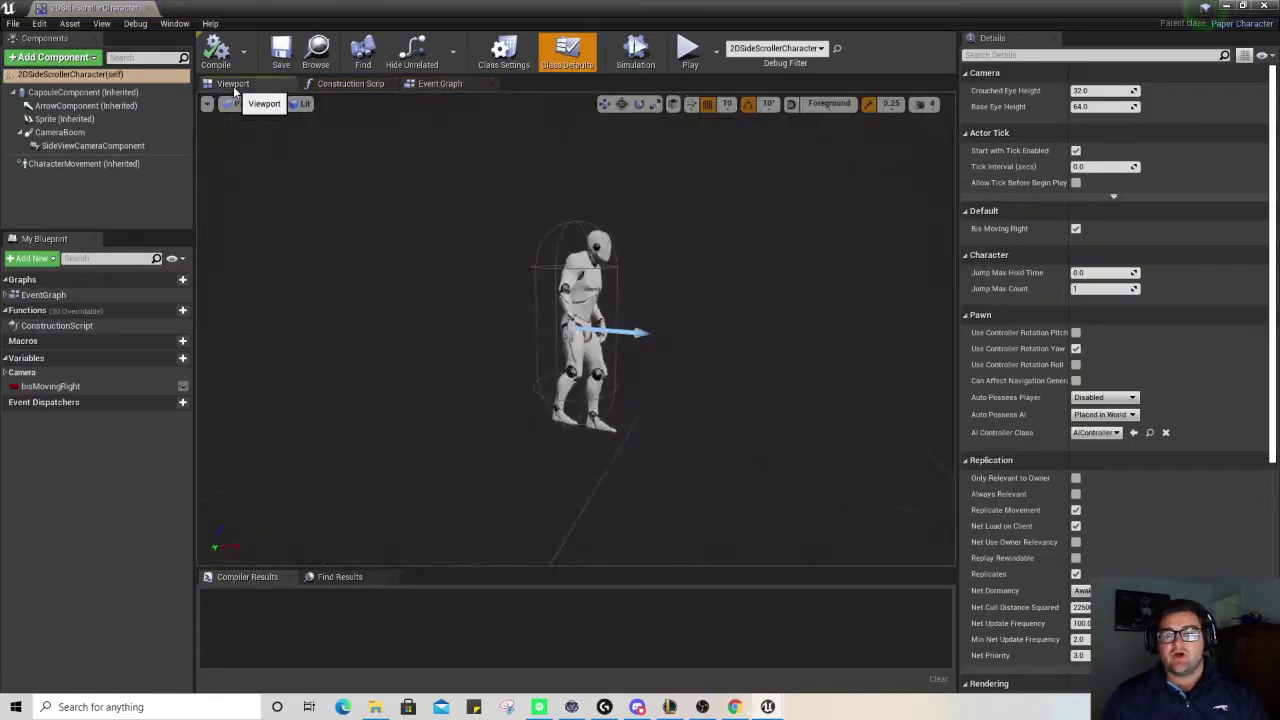
click(567, 290)
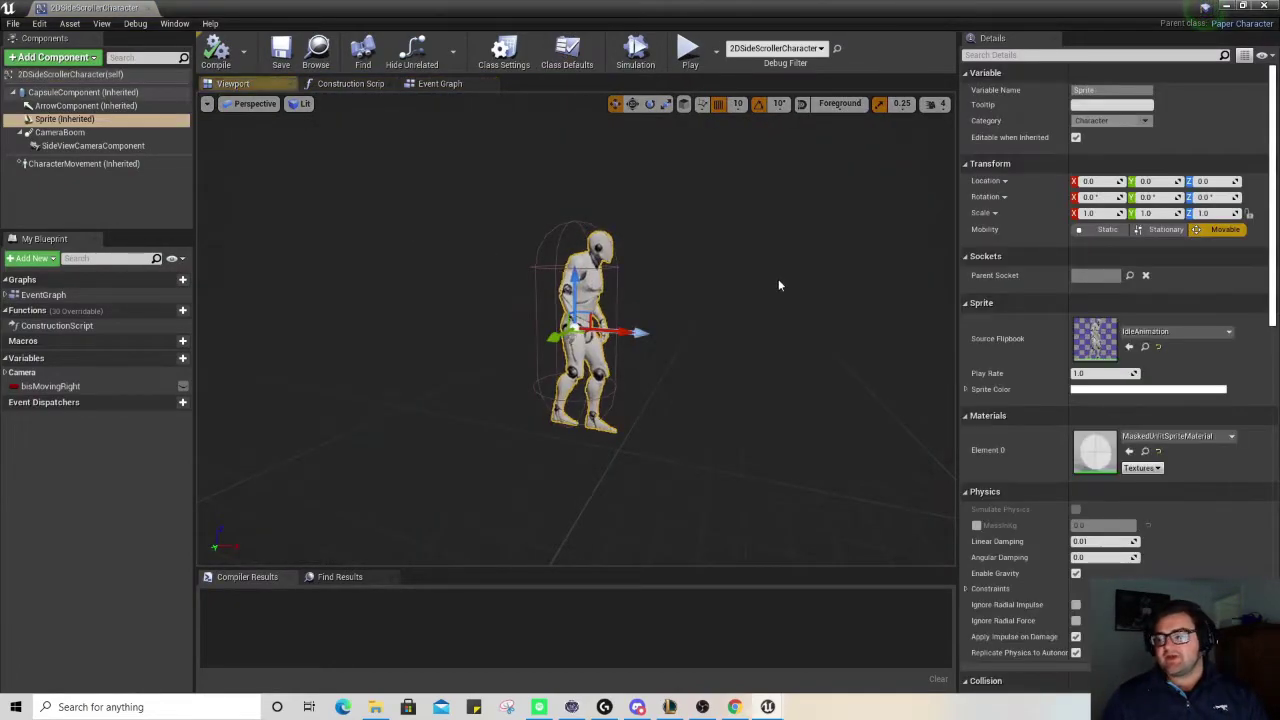
click(1176, 332)
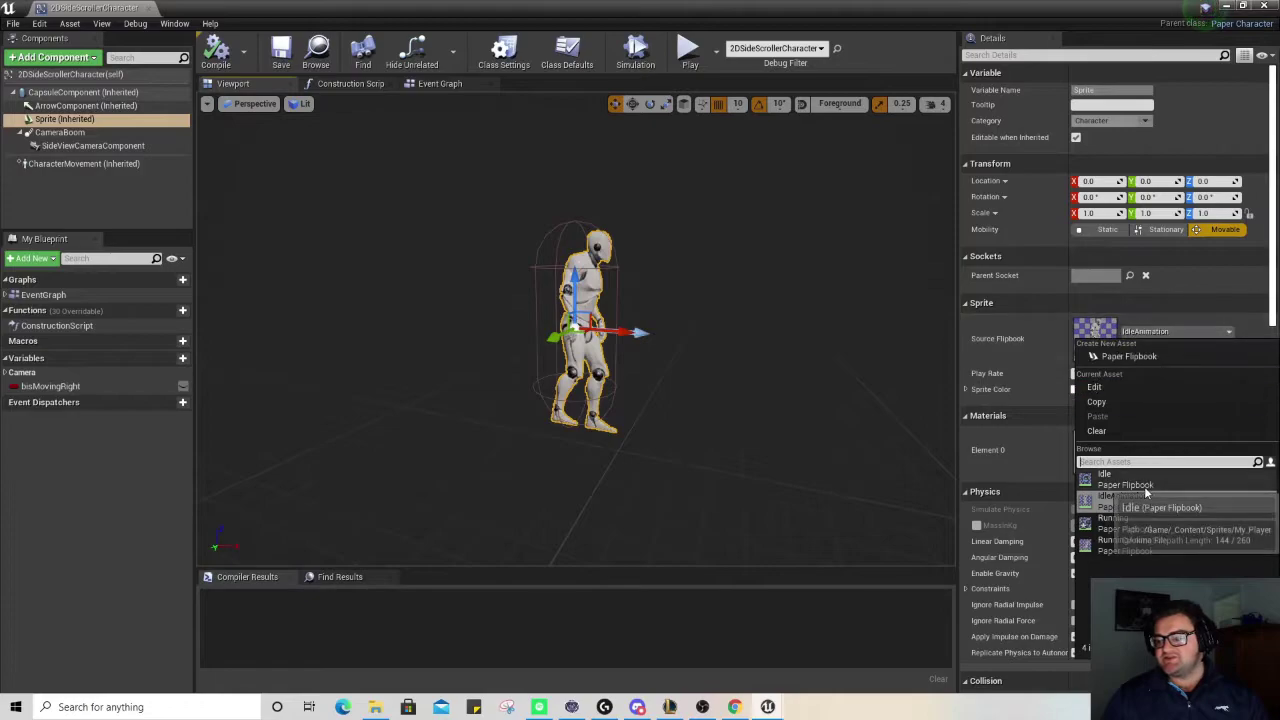
click(1115, 479)
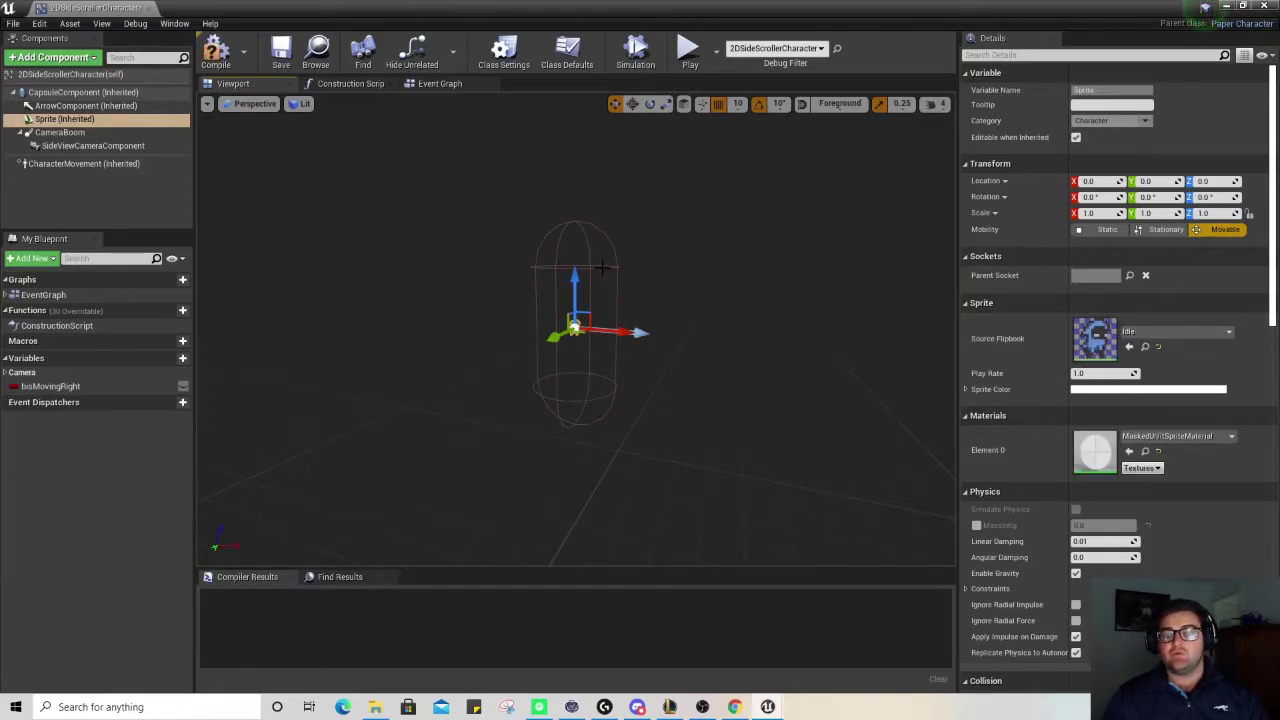
- Scale the character's Sprite component uniformly to 11 to fill the collision capsule
click(666, 104)
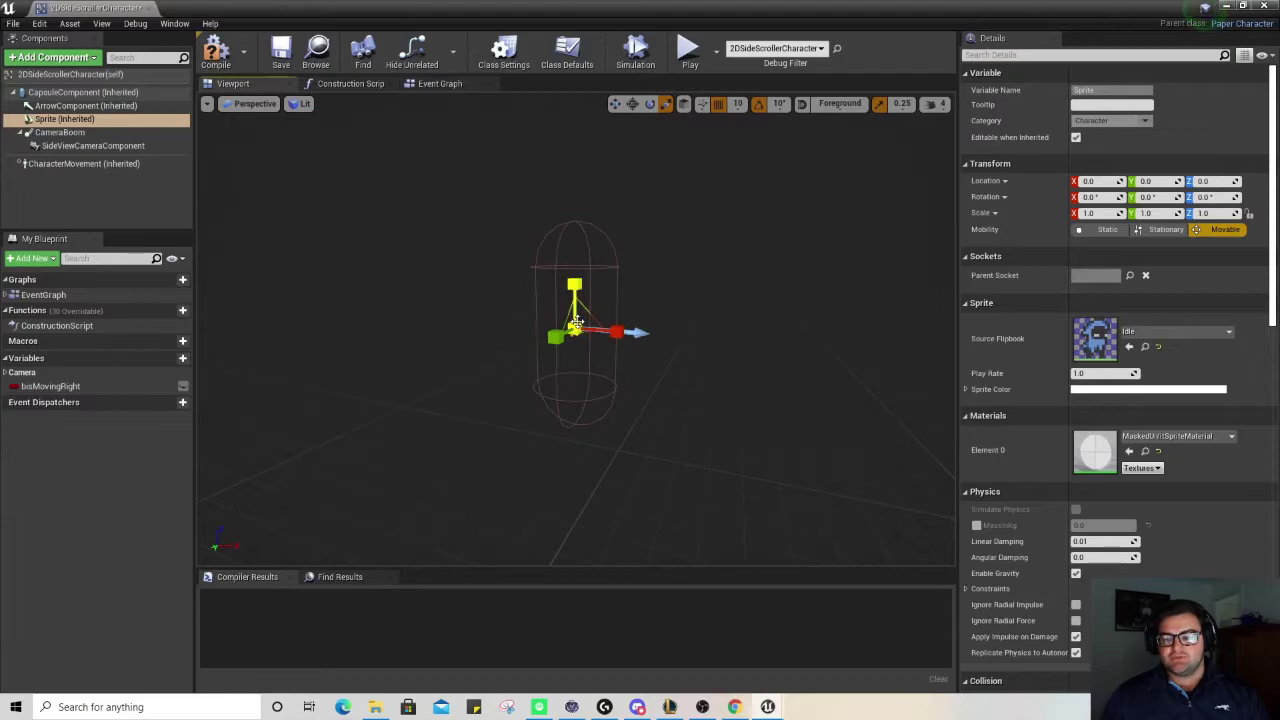
scroll(576, 322, up, 2)
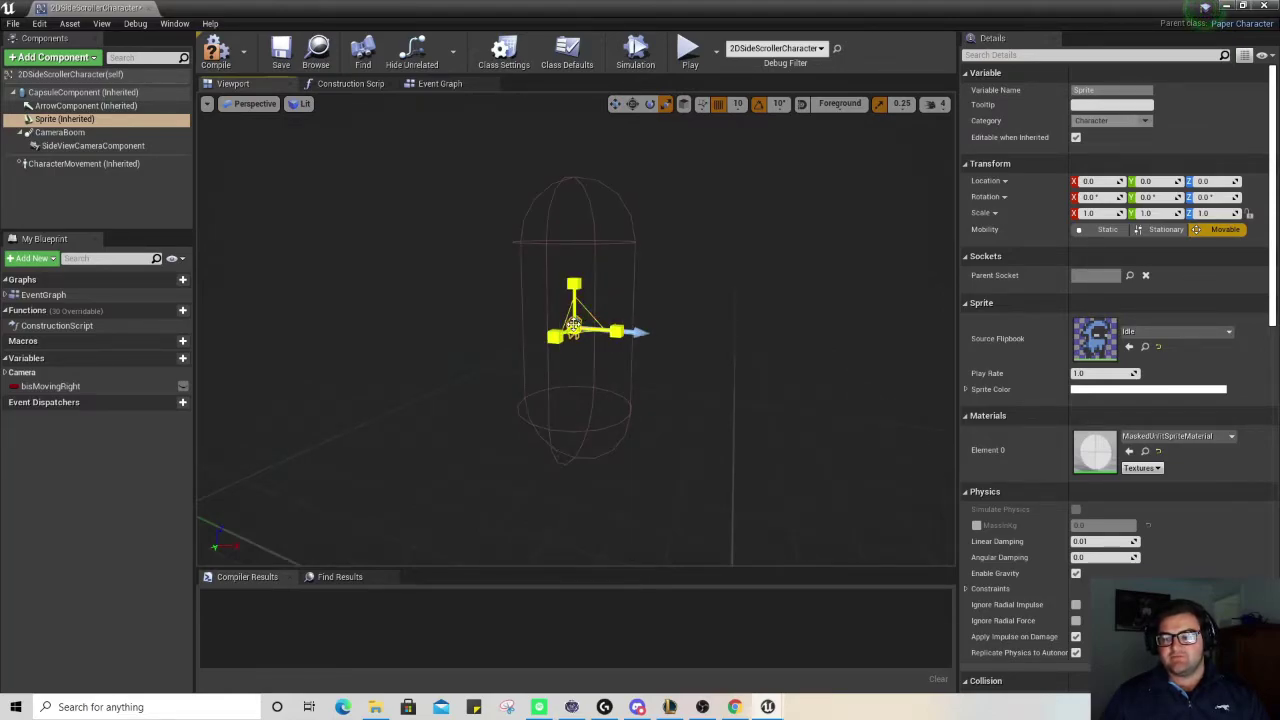
drag(587, 322, 665, 311)
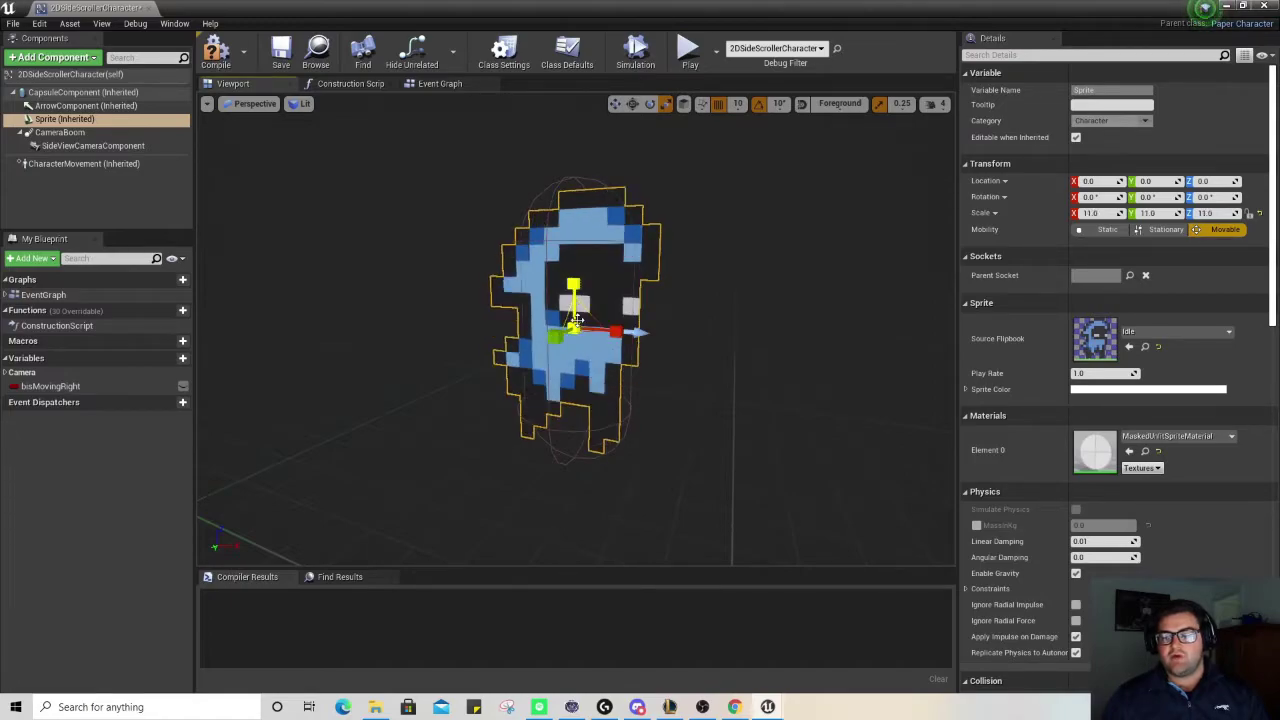
- Lower the Sprite component to Z -10 within the capsule and compile the blueprint
click(615, 103)
drag(576, 330, 576, 360)
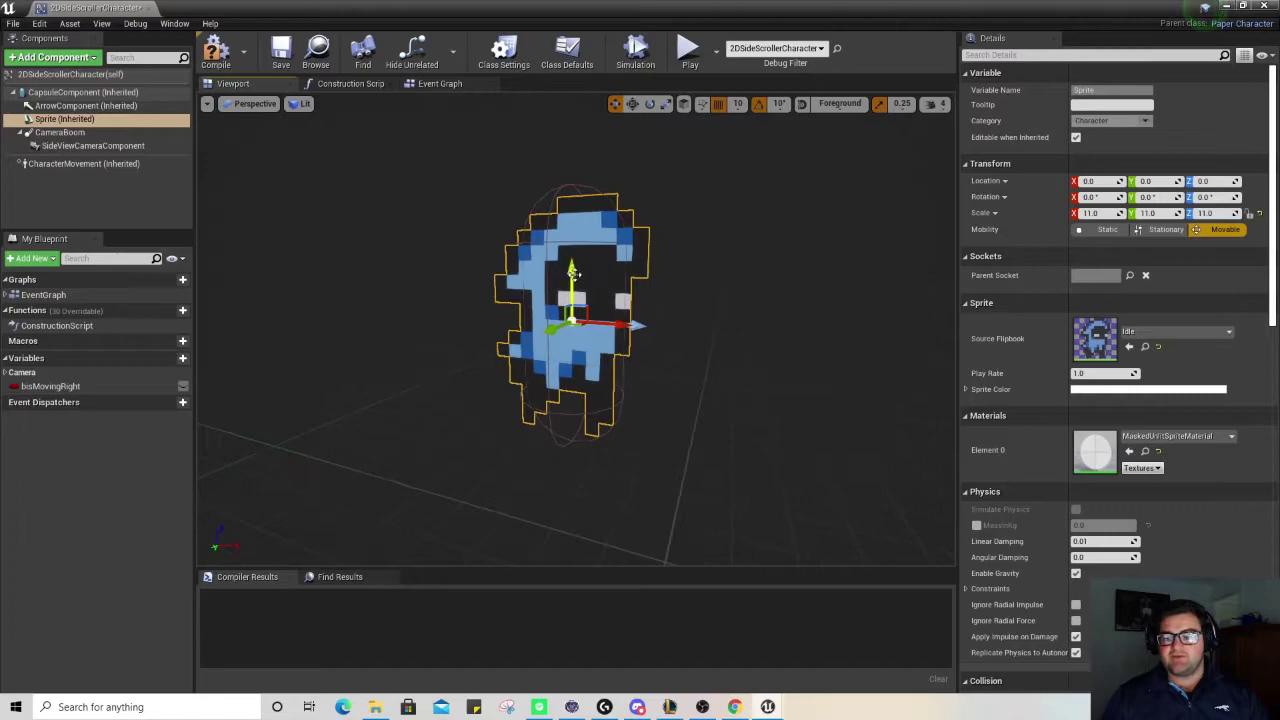
drag(574, 274, 572, 283)
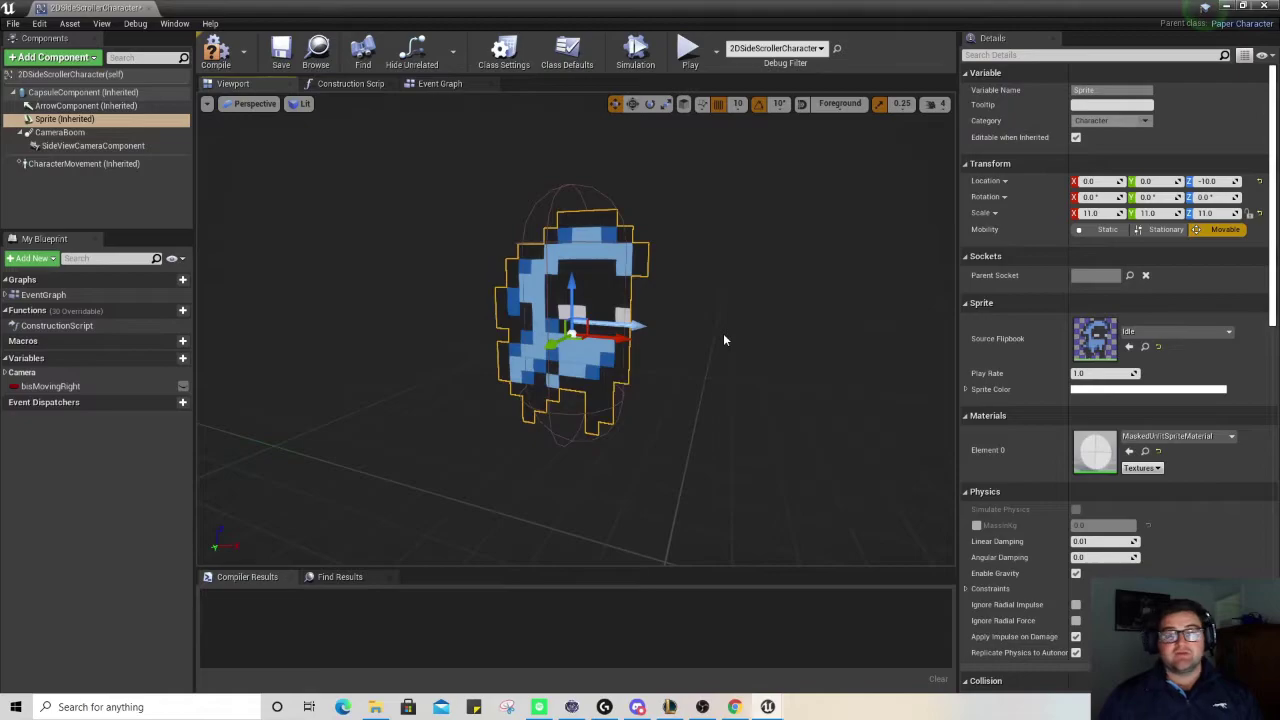
click(217, 52)
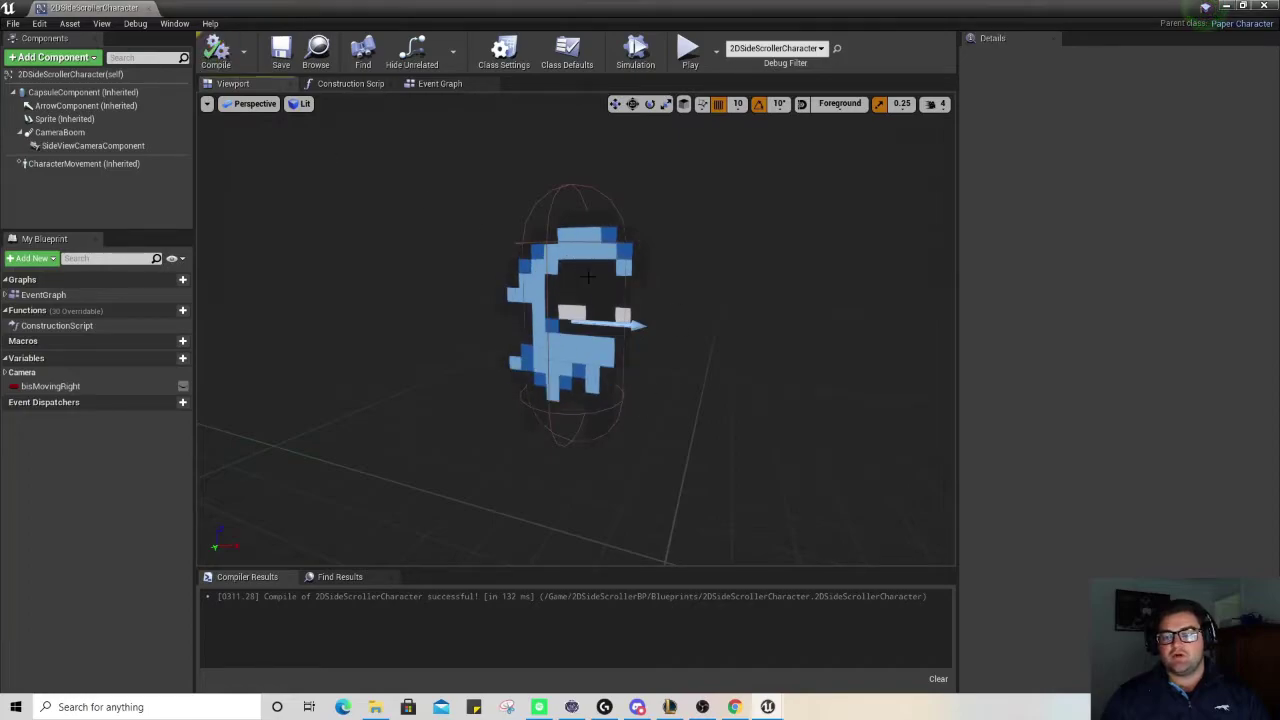
click(543, 277)
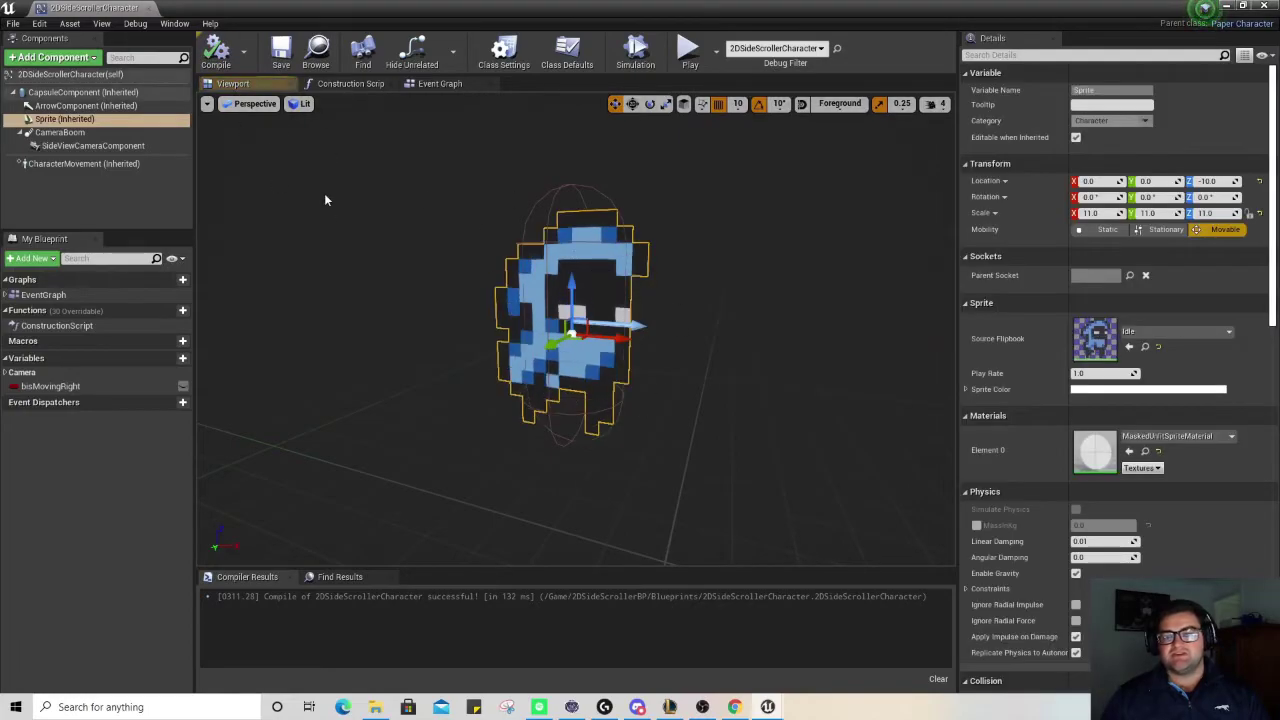
- In the event graph's Handle Animation section, set the Select node's False flipbook to Idle and True to Running, then compile
click(433, 86)
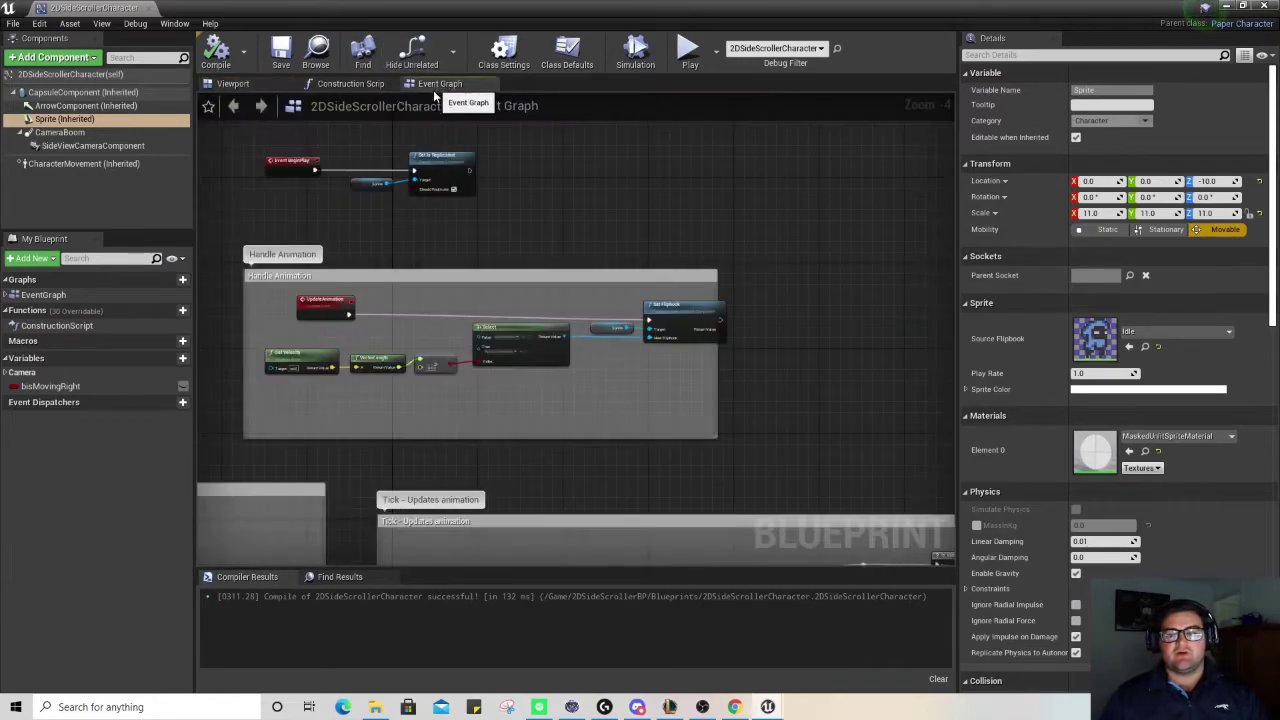
scroll(499, 327, up, 4)
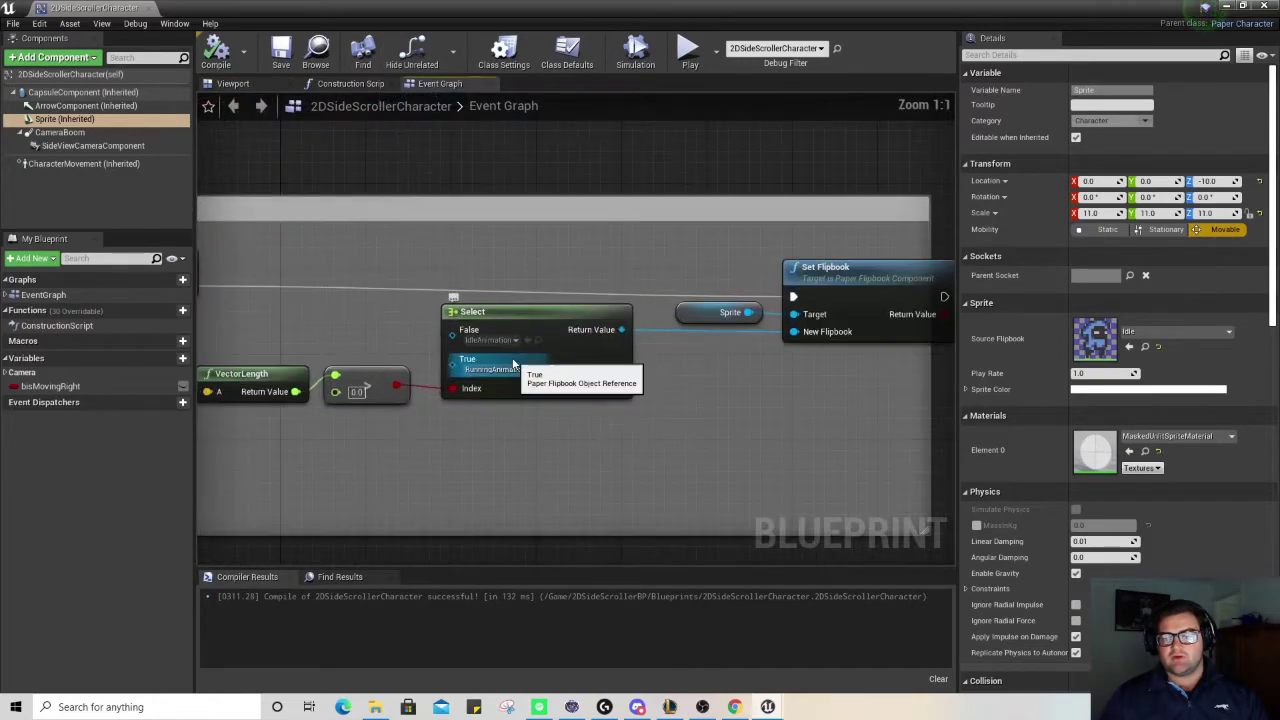
scroll(547, 345, down, 5)
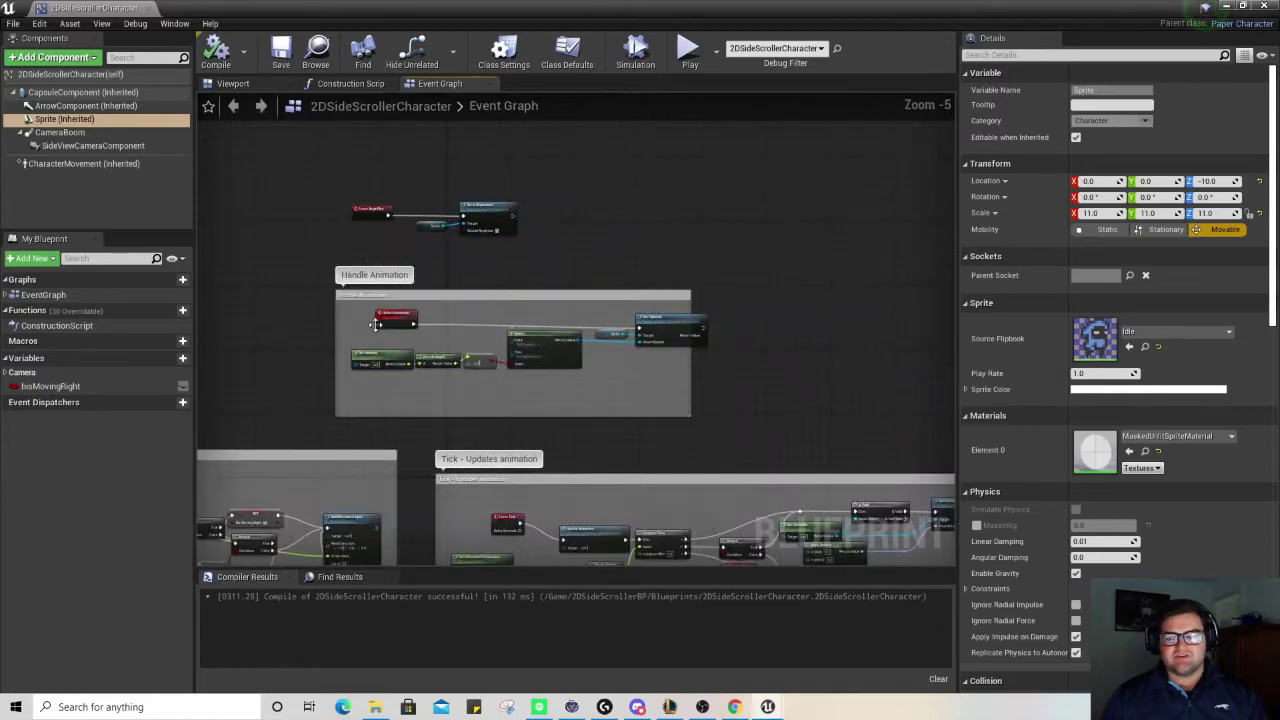
scroll(446, 335, up, 4)
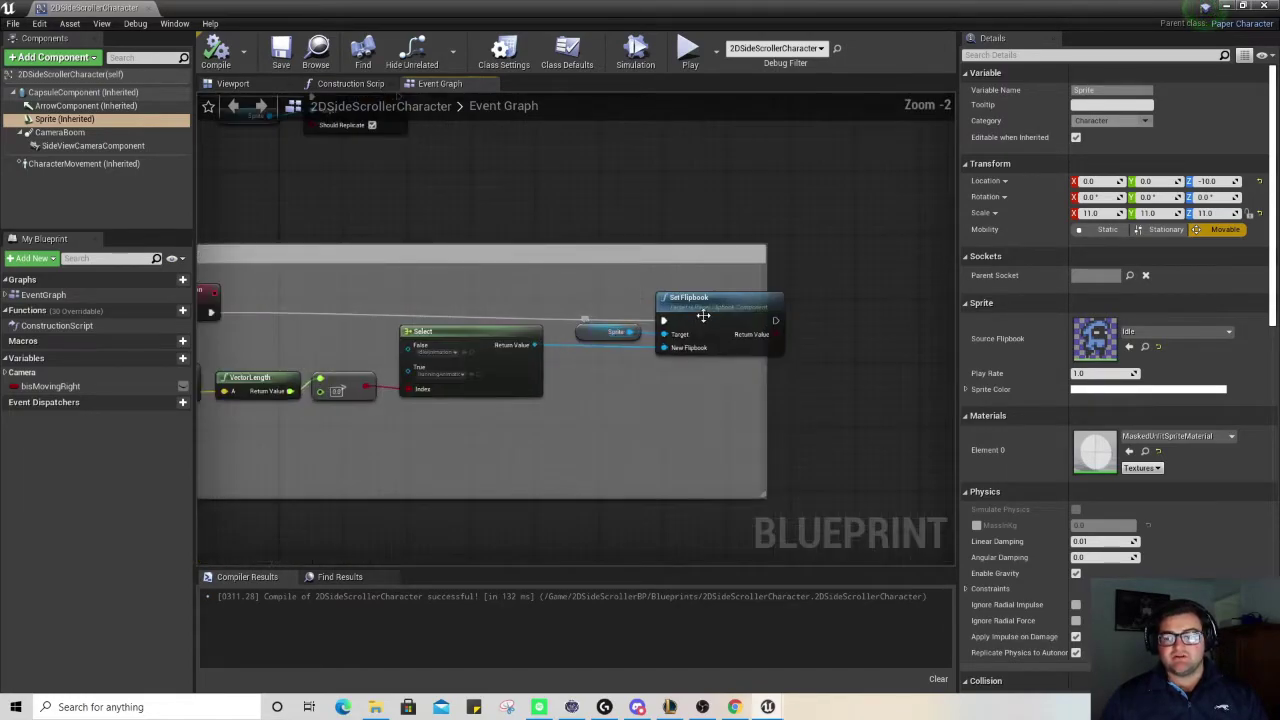
scroll(643, 397, down, 1)
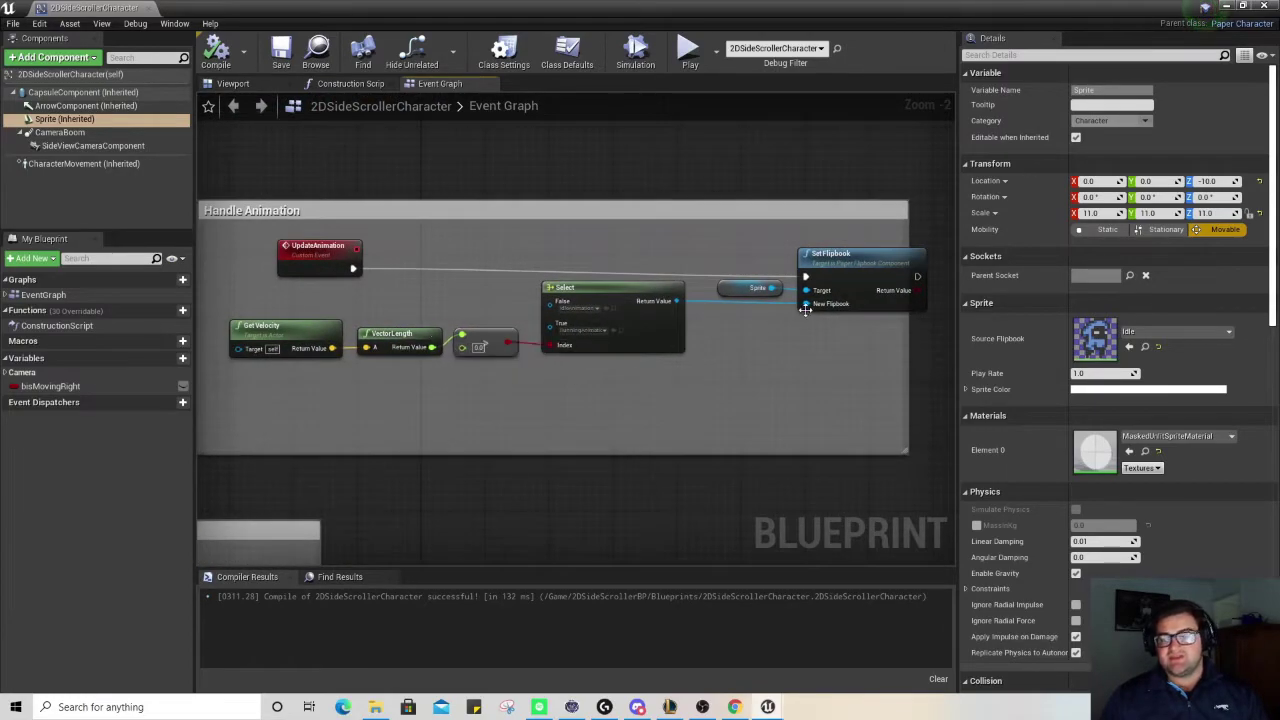
click(562, 317)
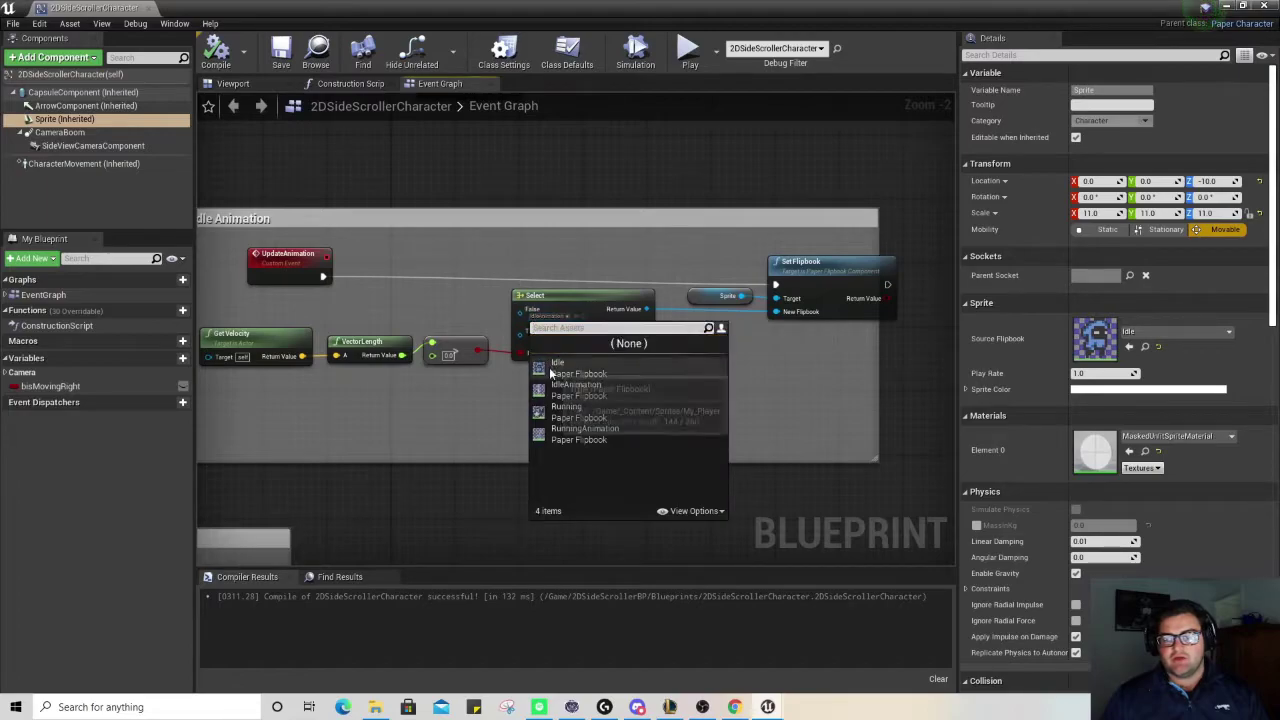
click(563, 370)
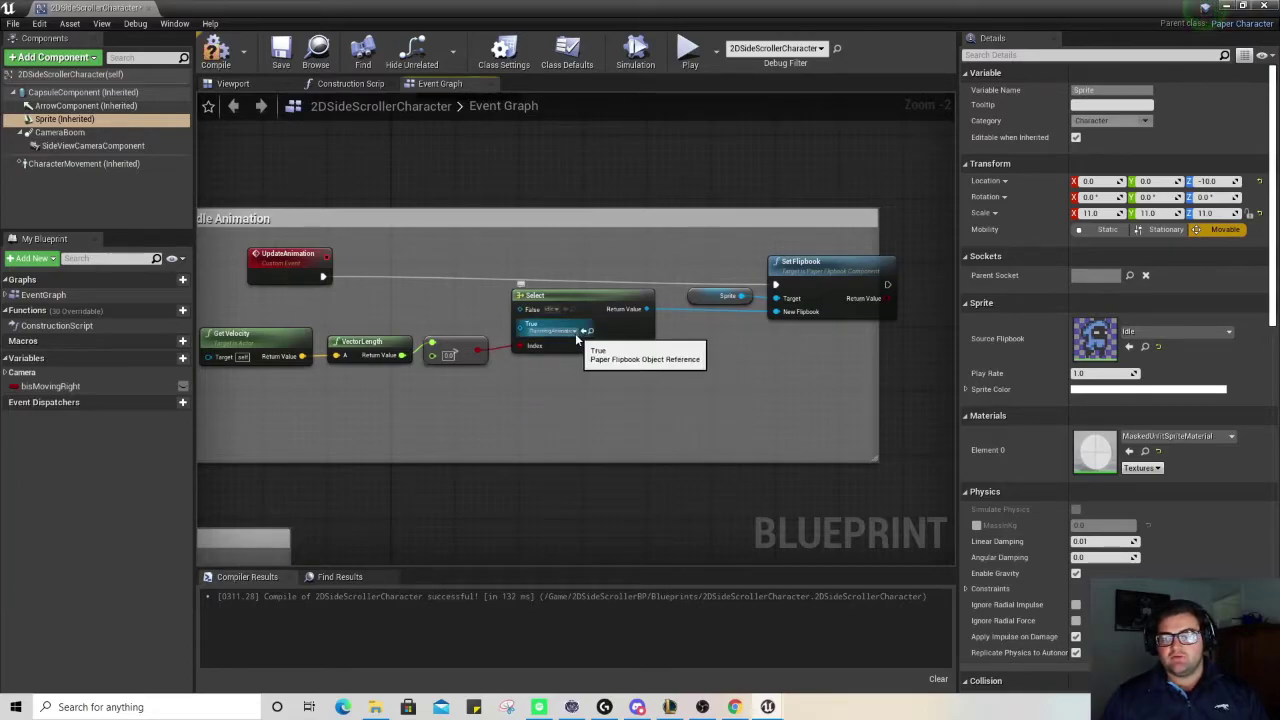
click(573, 332)
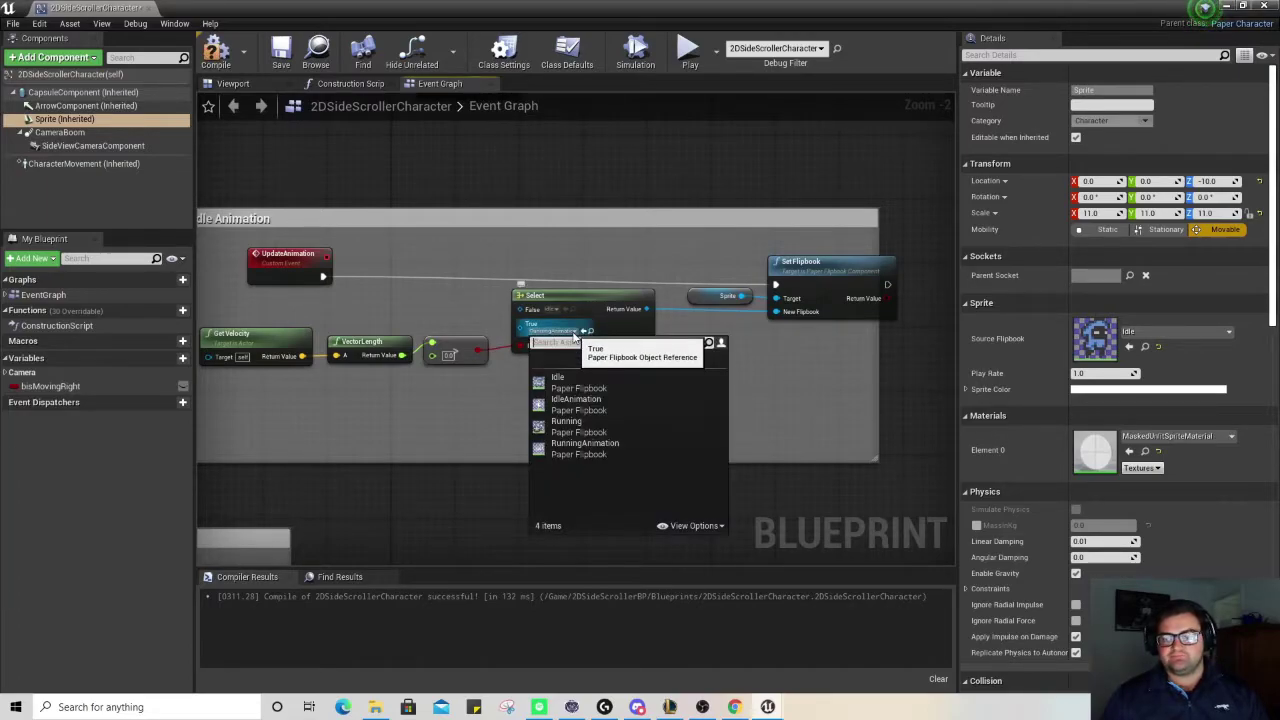
click(591, 423)
click(222, 58)
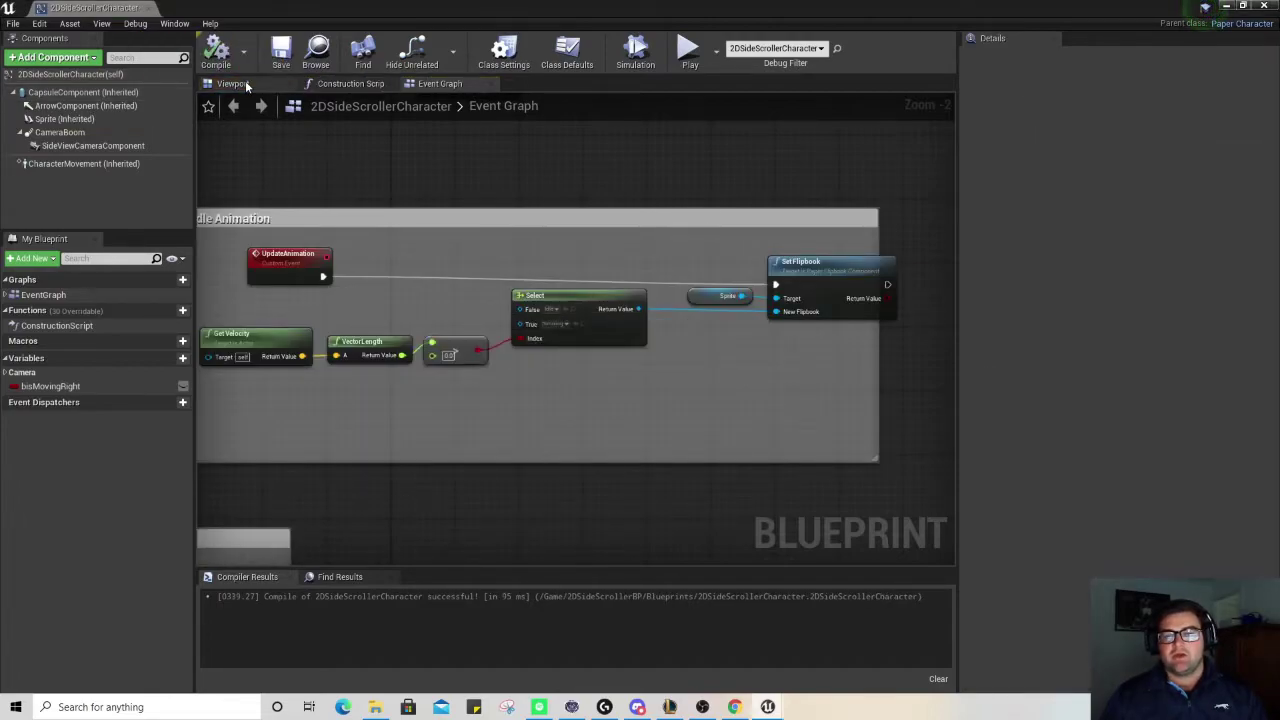
- Check the sprite in the blueprint viewport, then compile, save and close the character blueprint
click(245, 84)
click(577, 285)
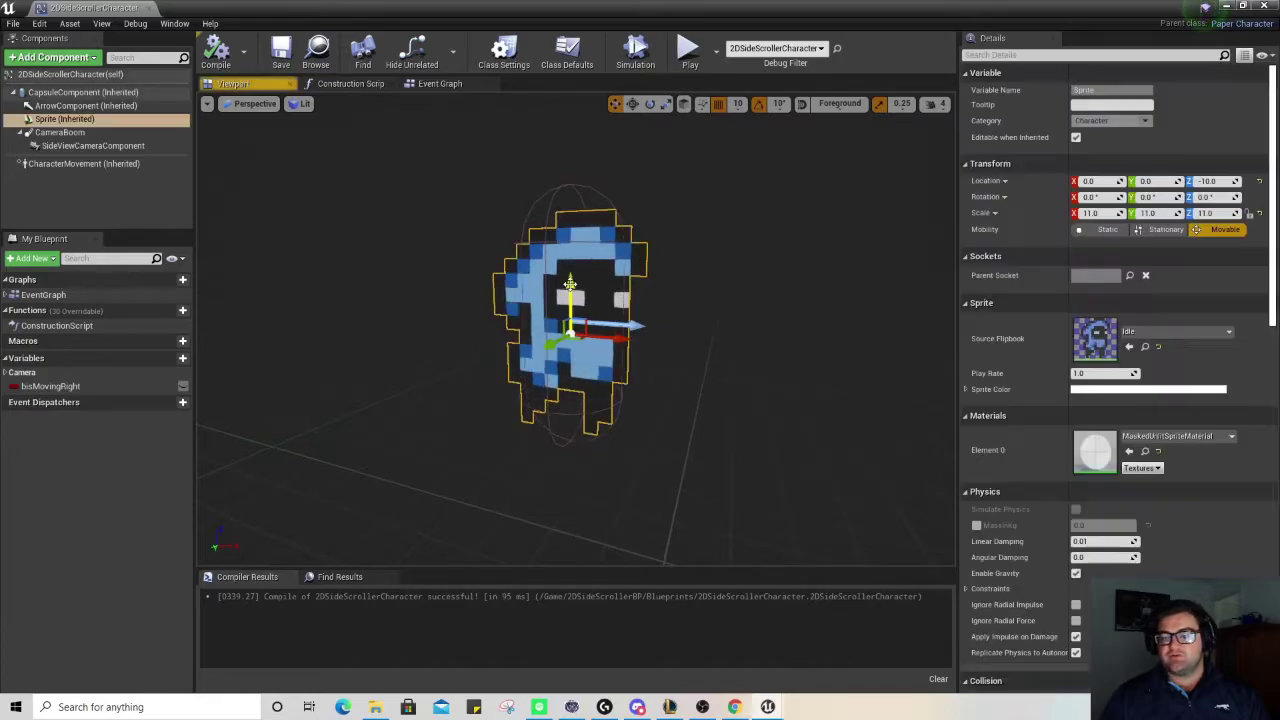
click(216, 50)
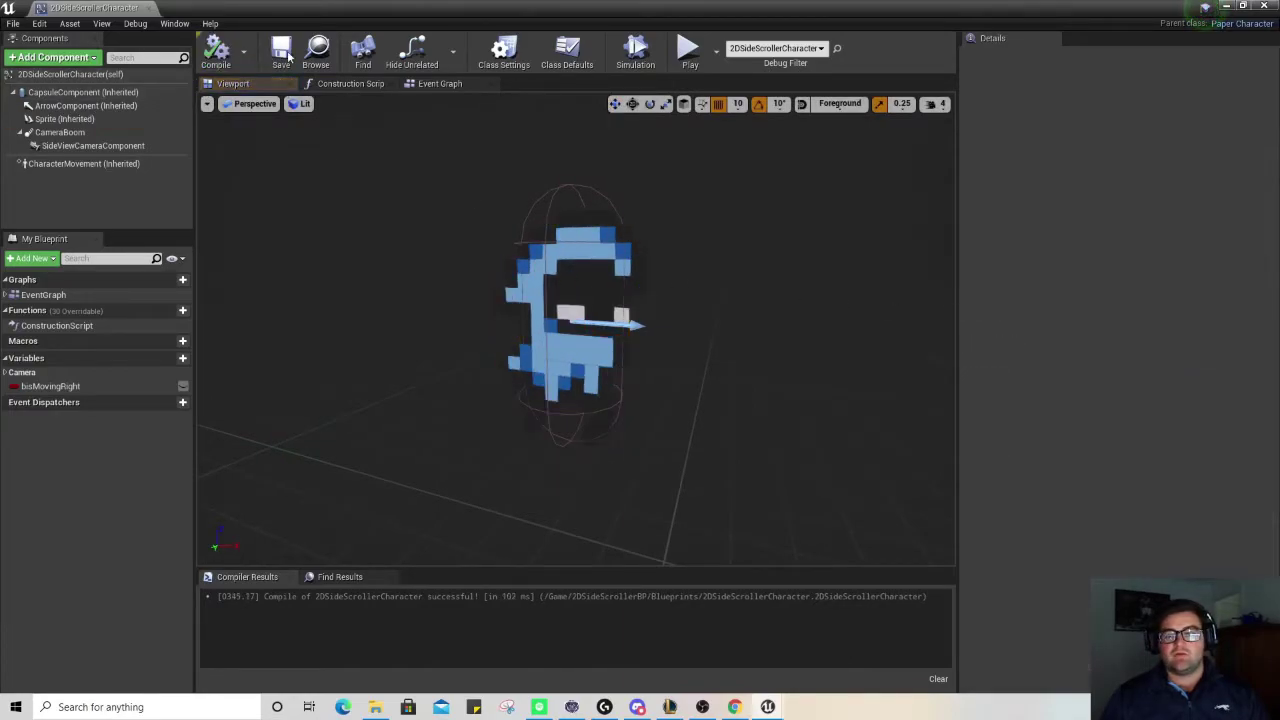
click(289, 56)
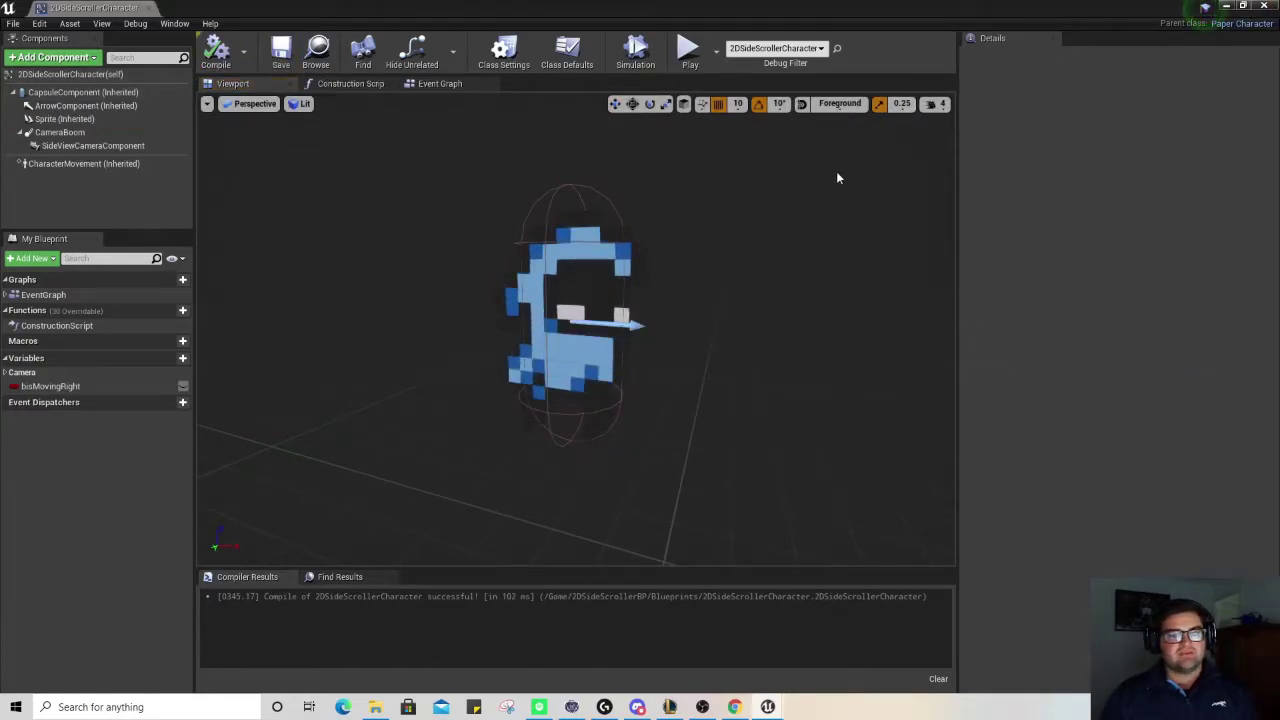
click(1264, 7)
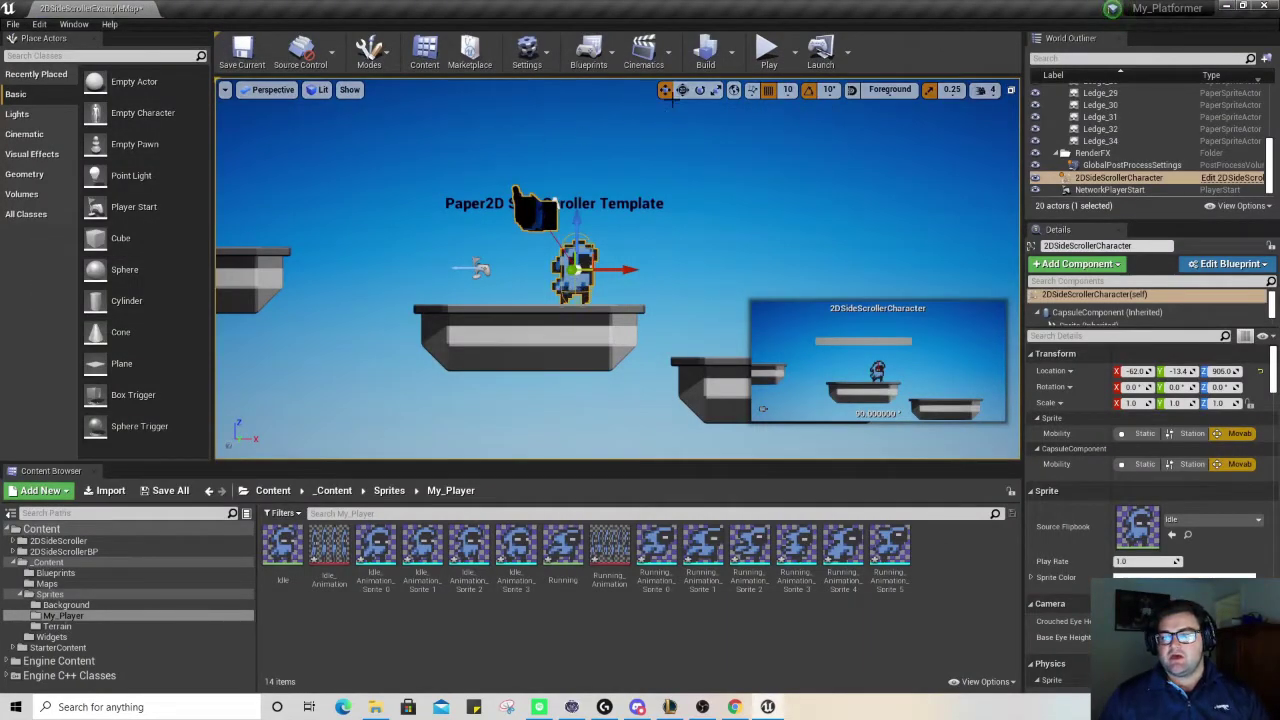
- Play-test the level by running both ways and jumping to check the Idle and Running animations, then stop the session
click(768, 50)
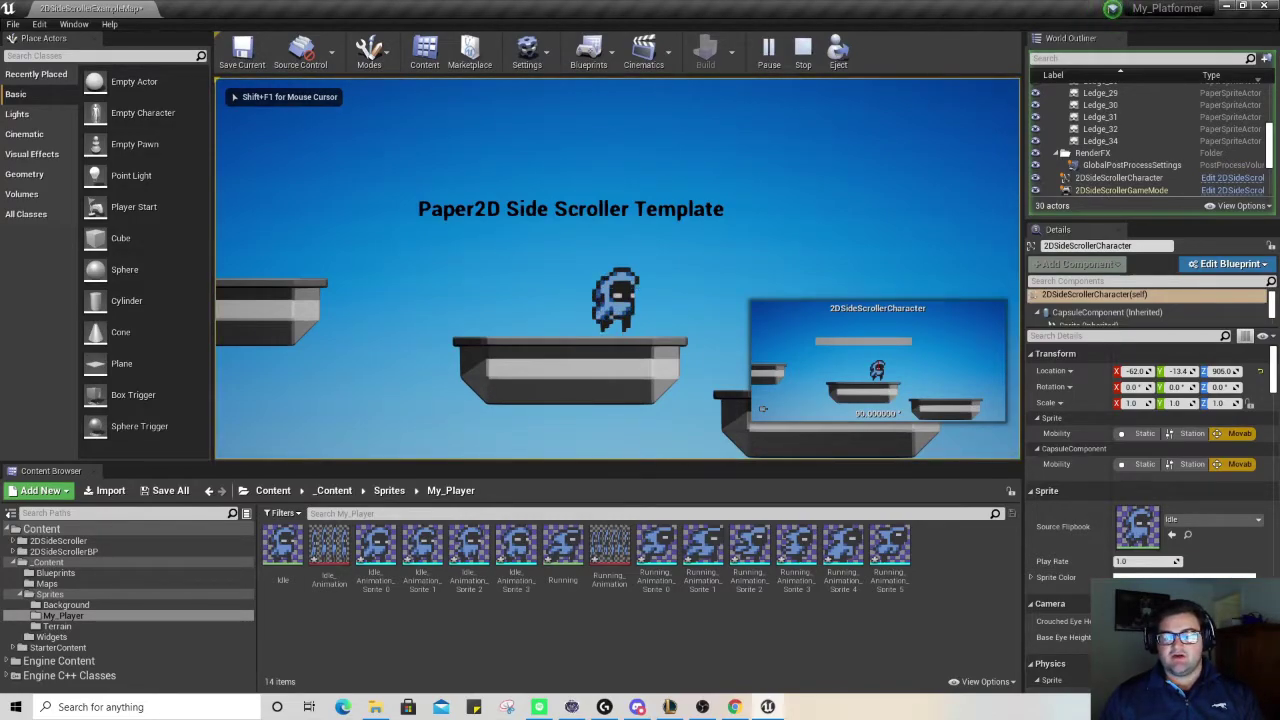
key(a)
key(d)
key(space)
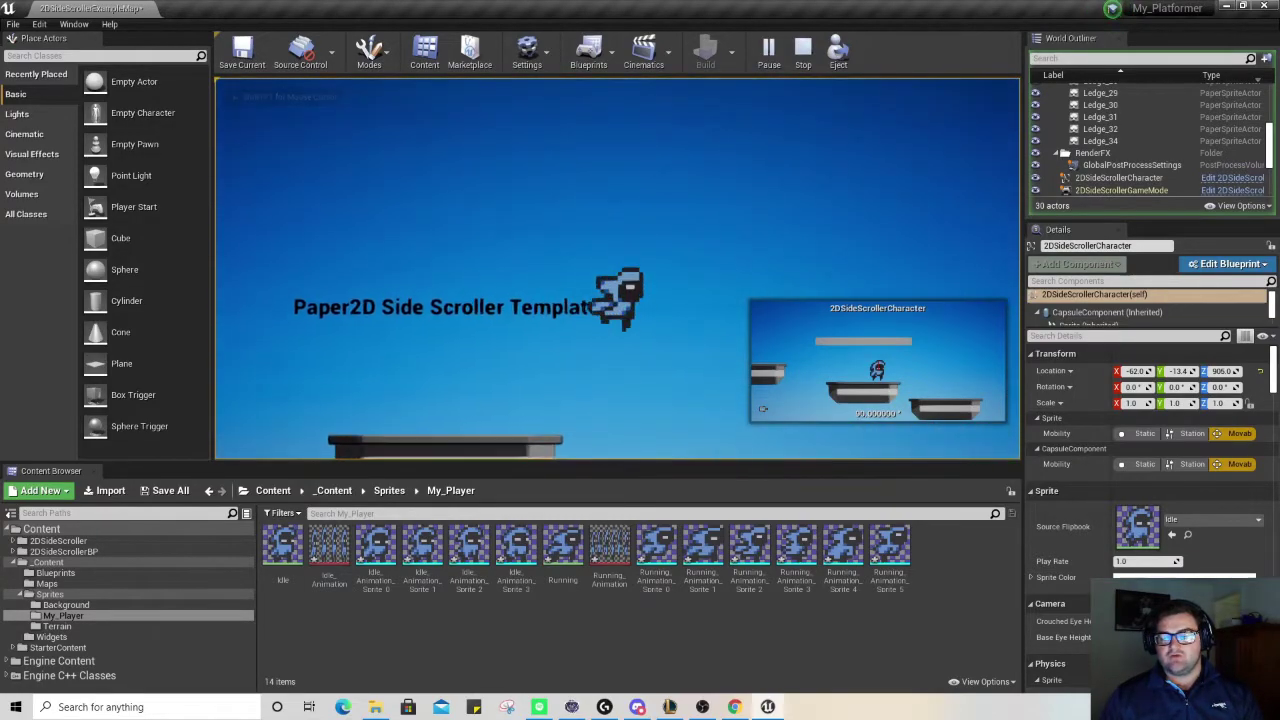
key(a)
key(d)
key(Left)
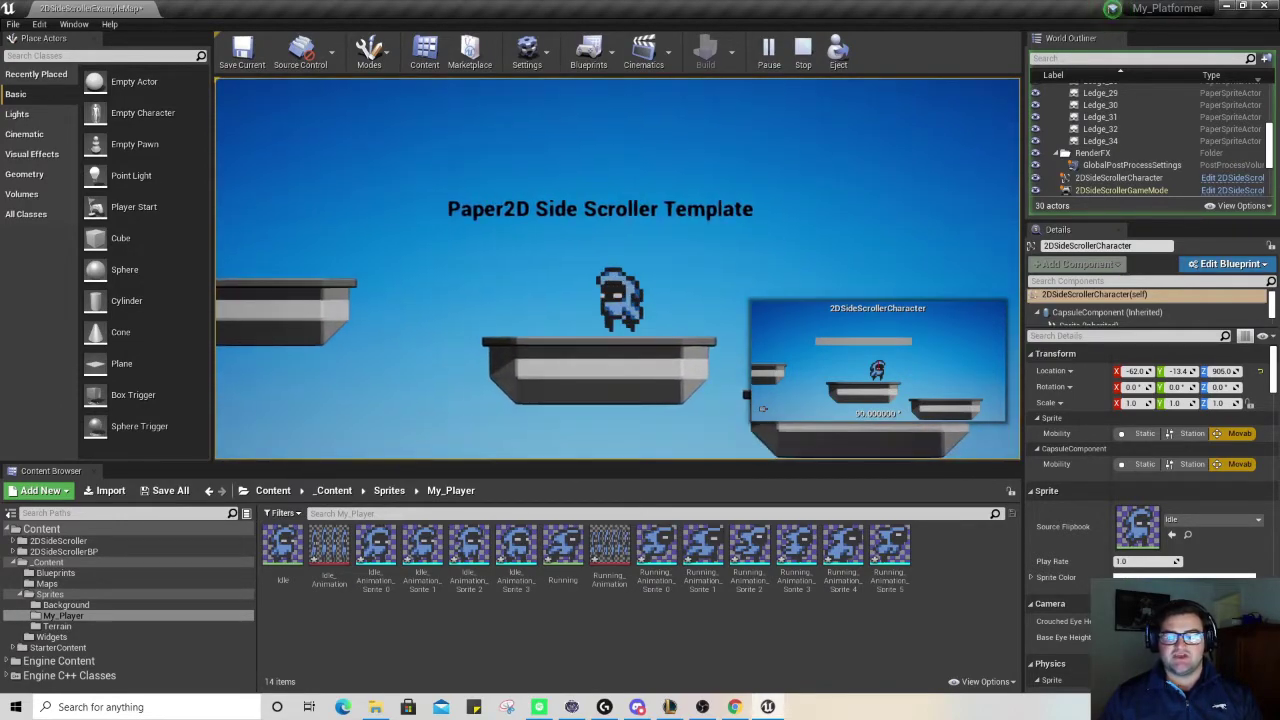
key(d)
key(a)
key(d)
key(Escape)
- Examine the level's whole ledge layout and select the leftmost ledge of the long continuous row
scroll(608, 294, down, 5)
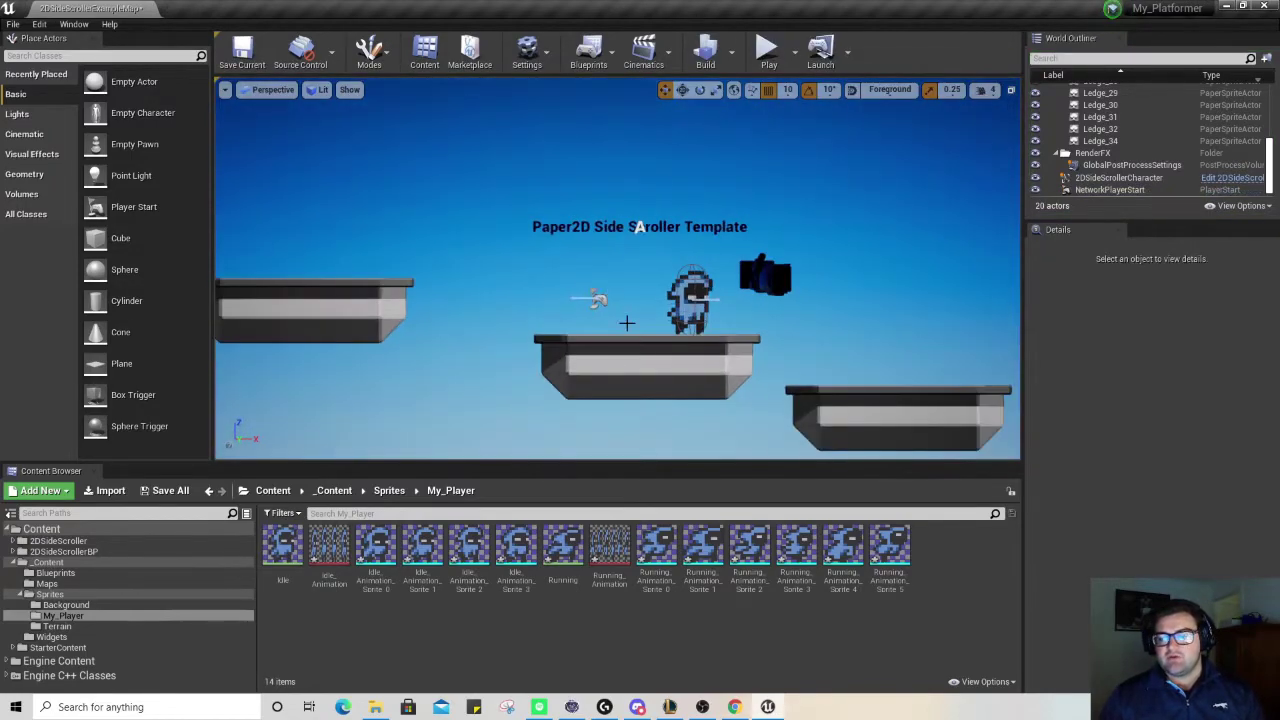
key(d)
right_drag(665, 335, 514, 362)
key(s)
key(s)
key(w)
key(w)
key(s)
key(s)
key(d)
click(345, 340)
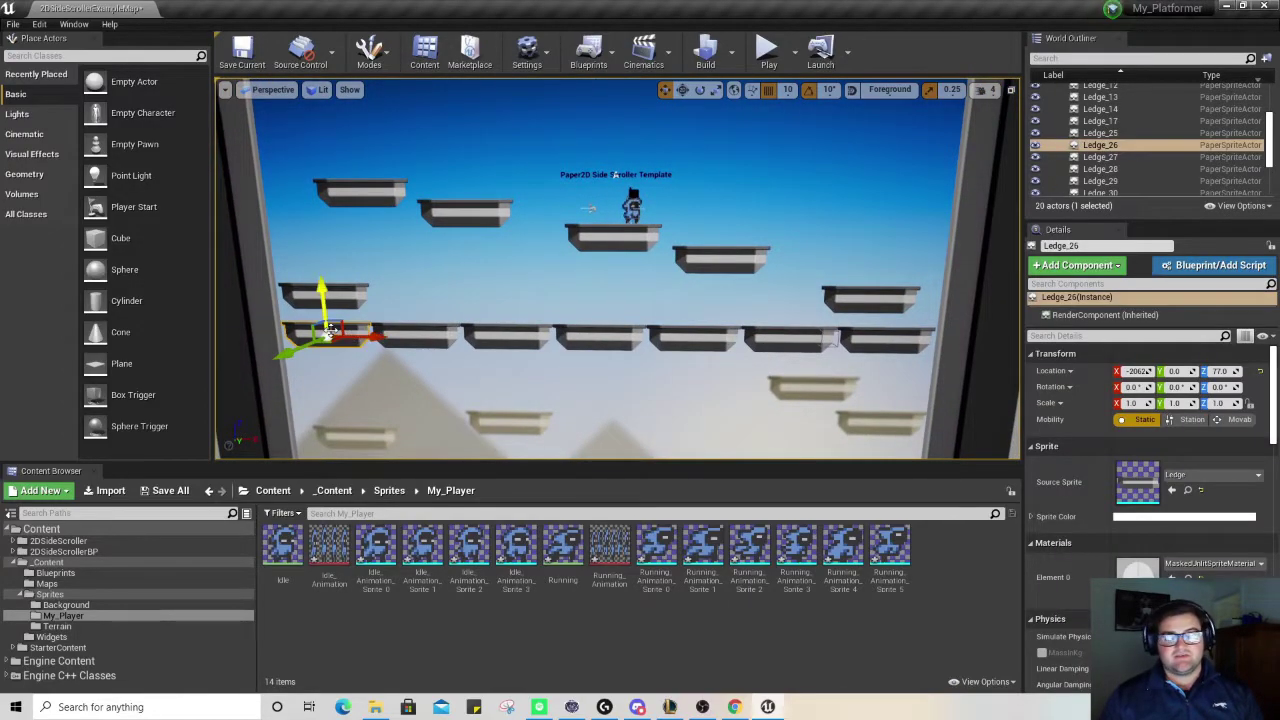
- Look through the level's actor list and collapse the Ledges folder
scroll(1103, 160, up, 3)
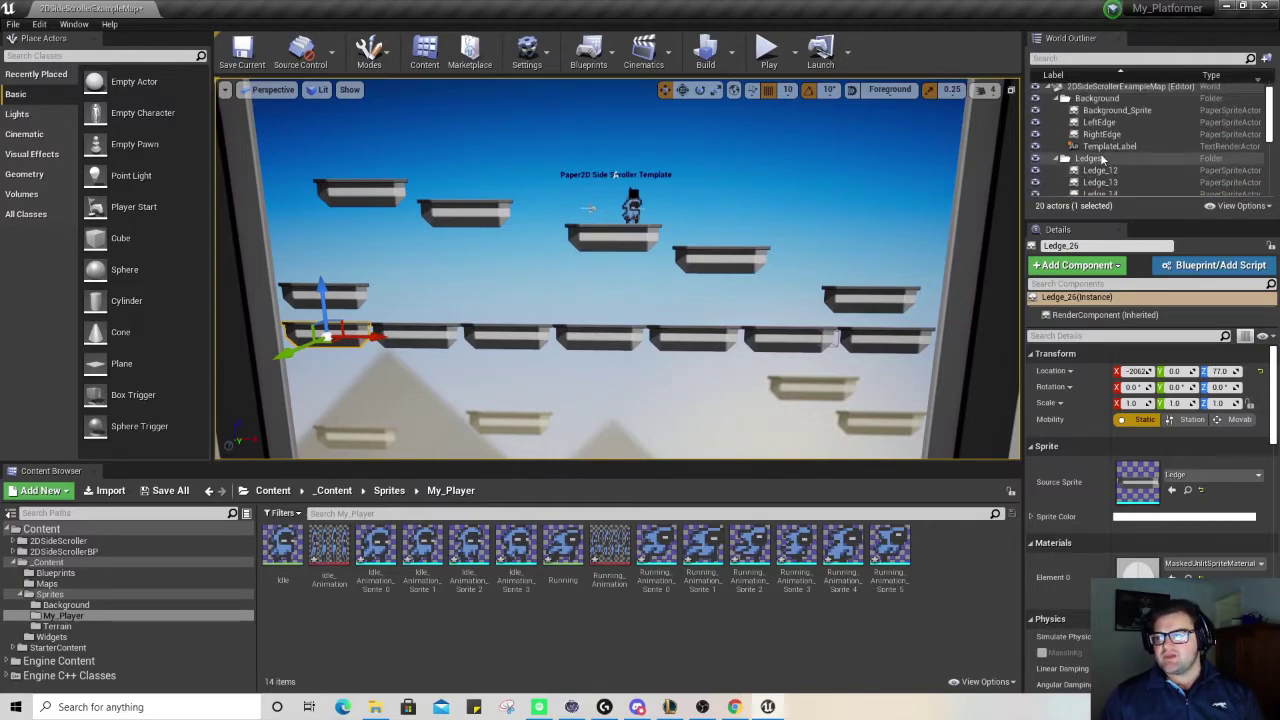
scroll(1103, 160, down, 5)
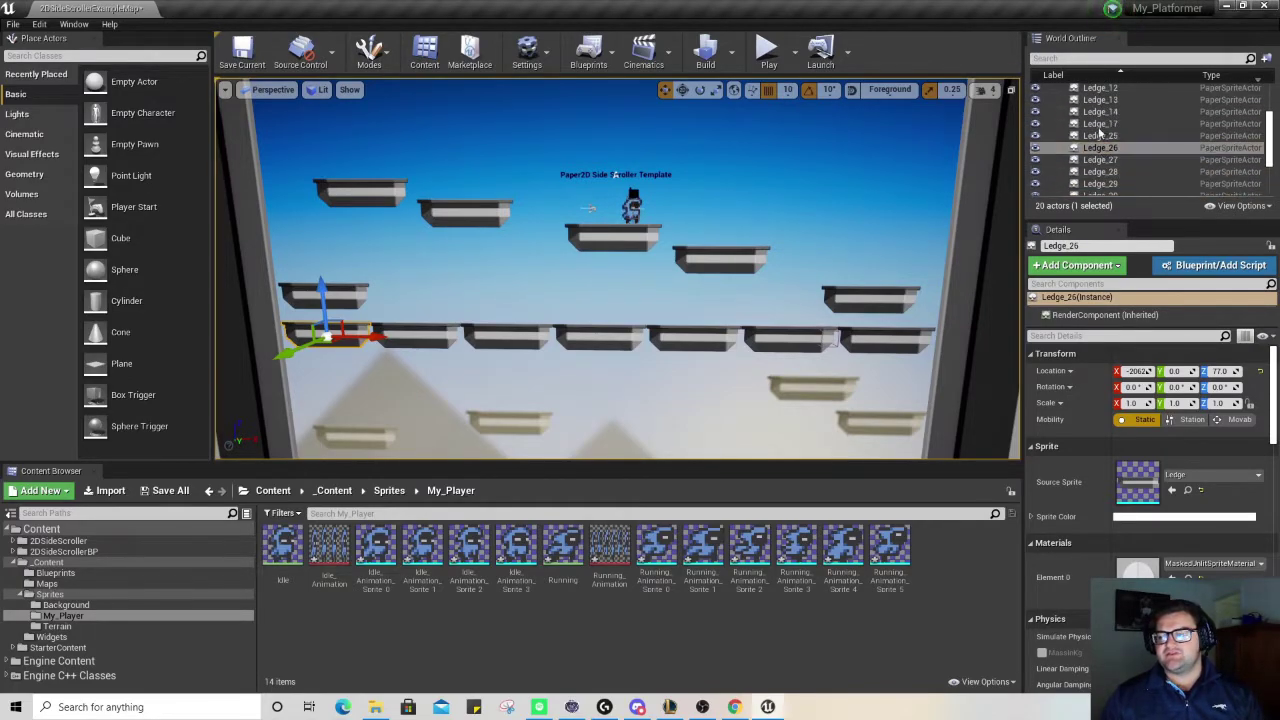
scroll(1100, 162, up, 3)
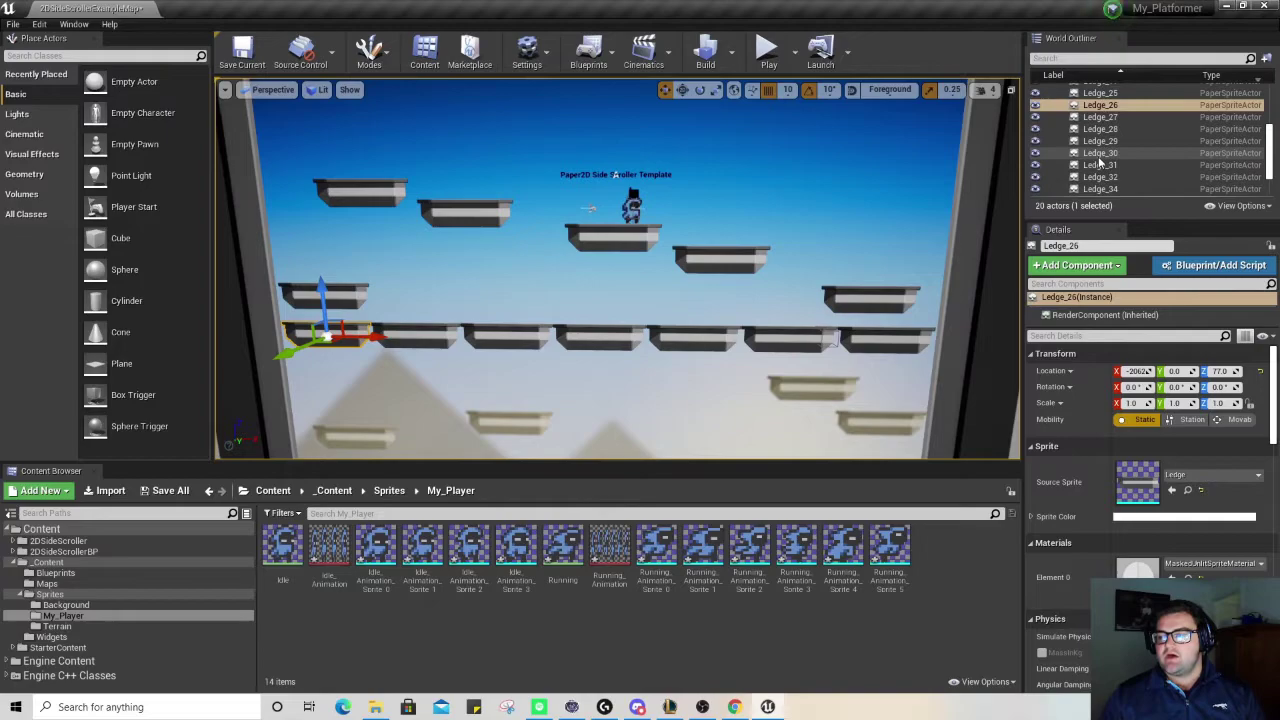
scroll(1100, 162, up, 2)
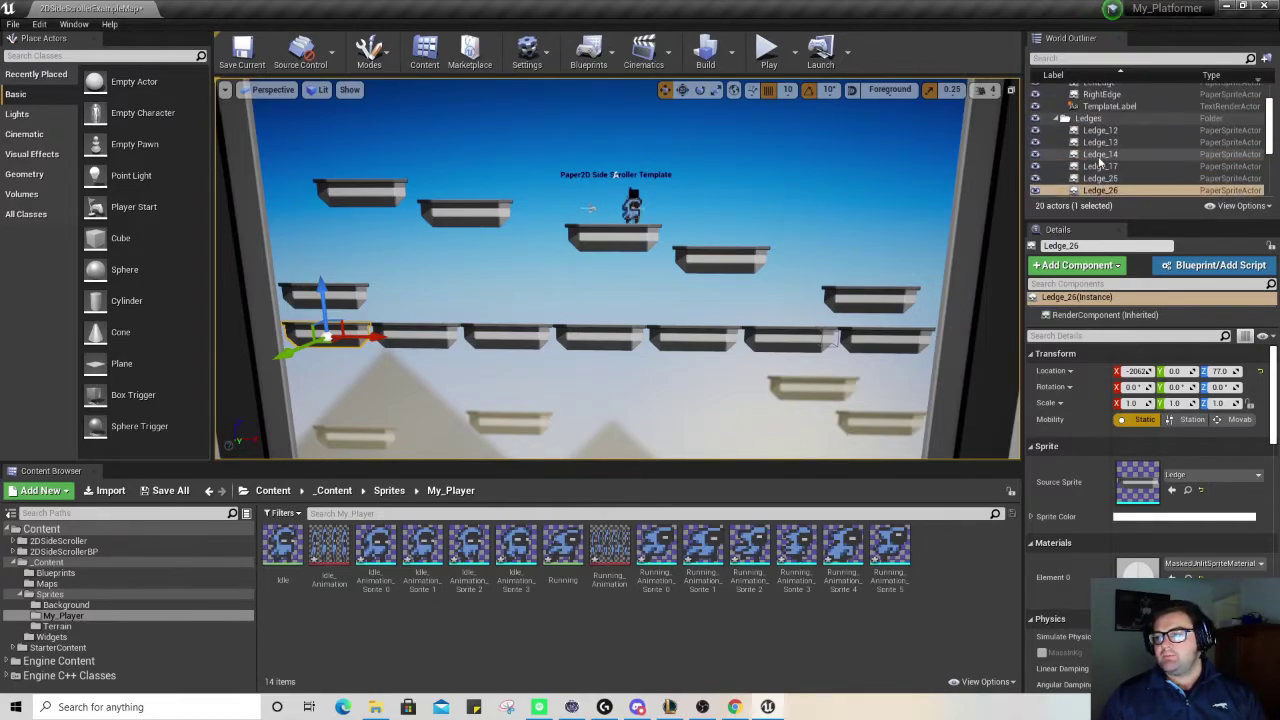
click(1063, 119)
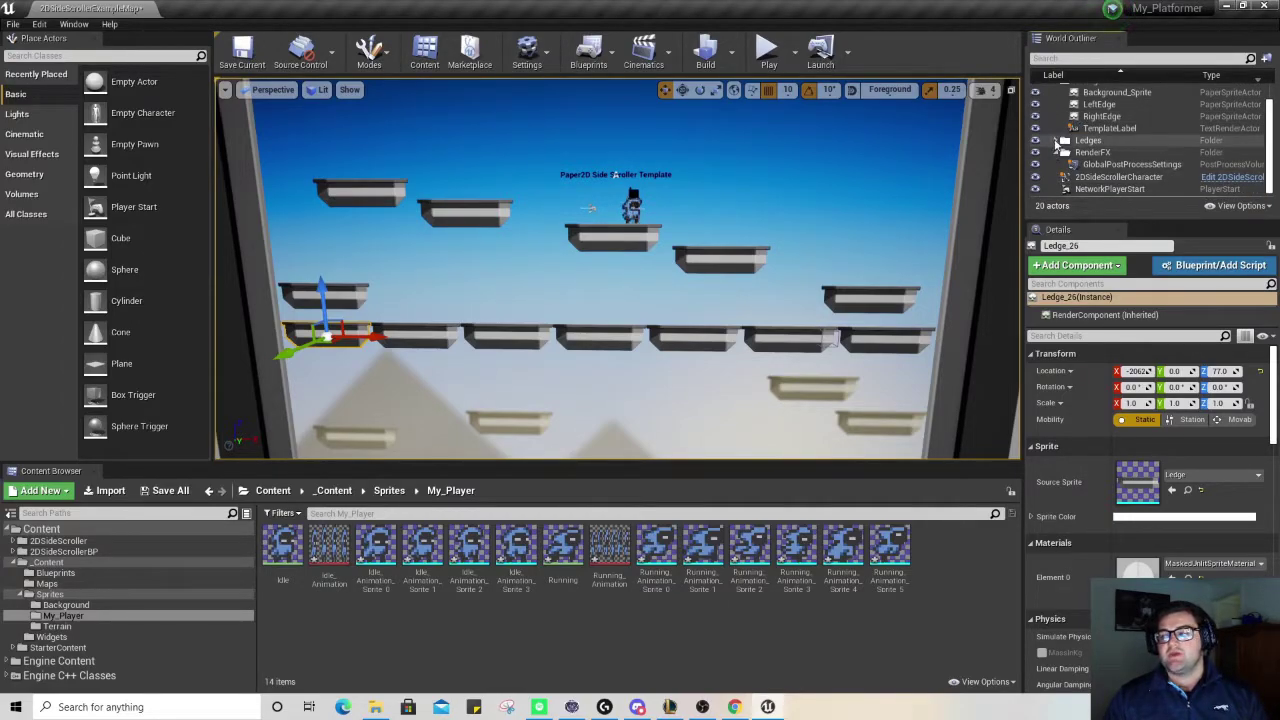
- Delete every ledge in the long continuous row except the leftmost one, and select that remaining ledge
click(1063, 141)
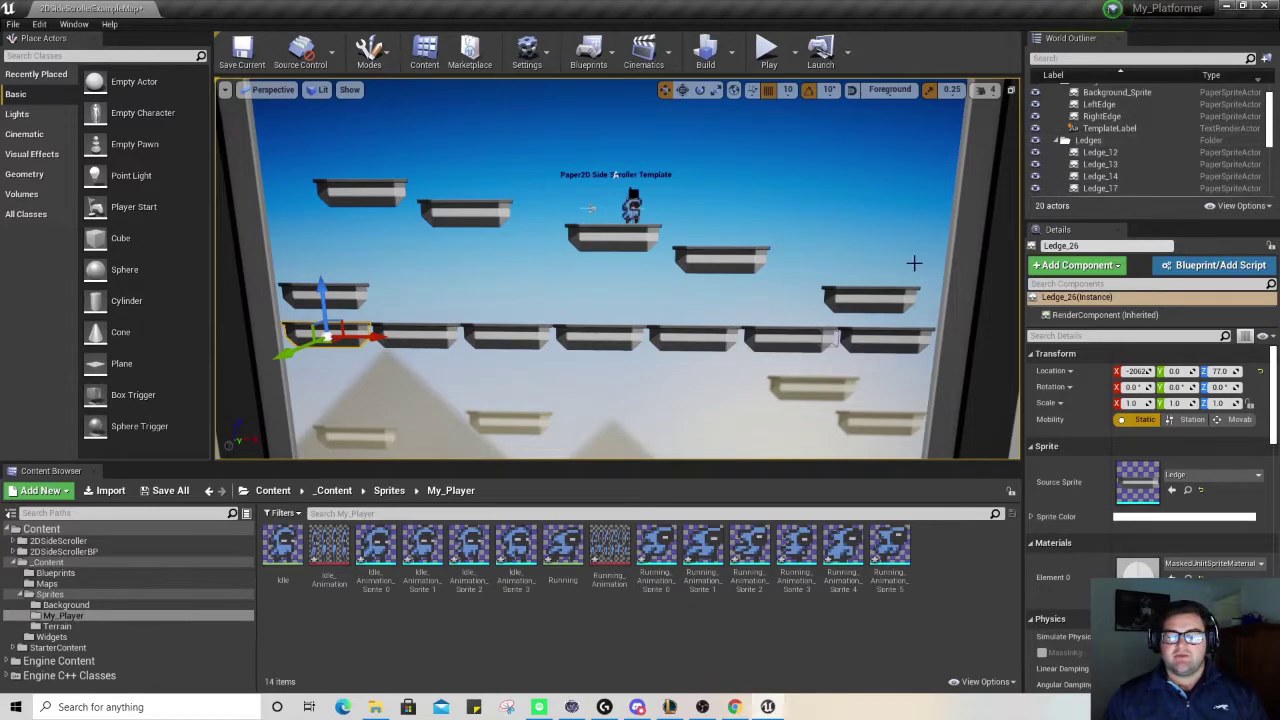
scroll(1137, 173, down, 2)
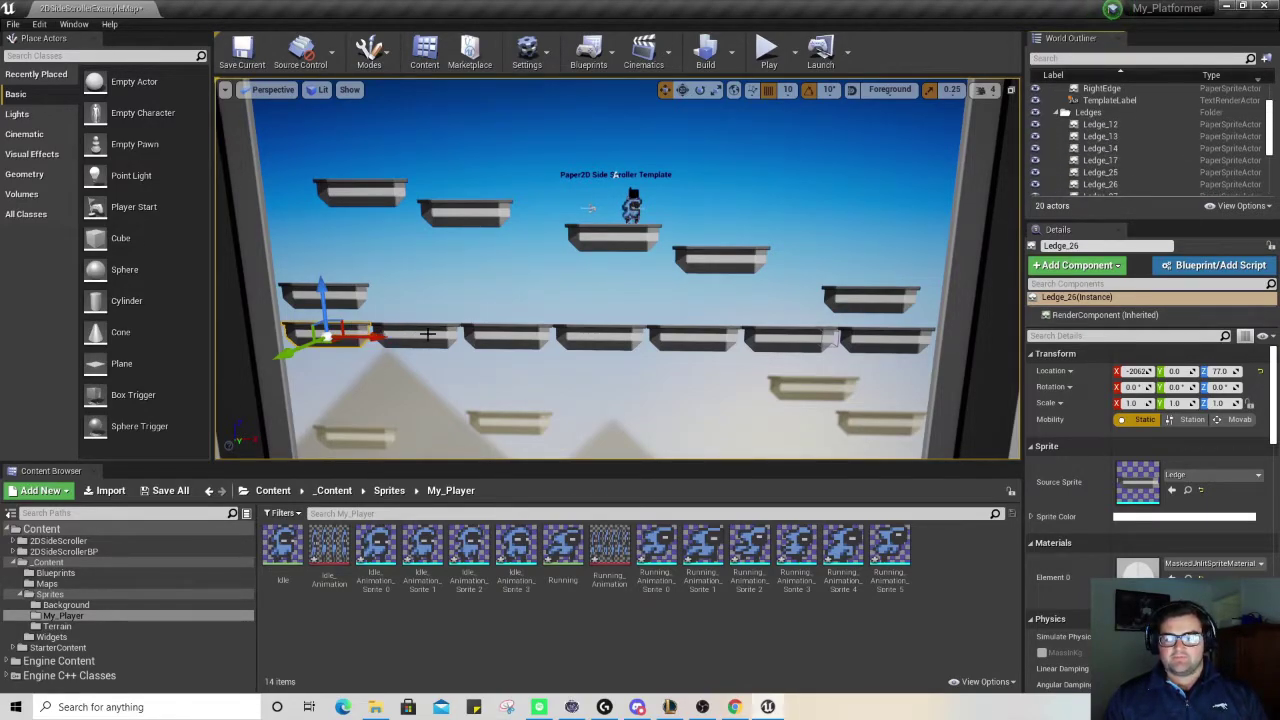
click(882, 343)
key(Delete)
click(793, 345)
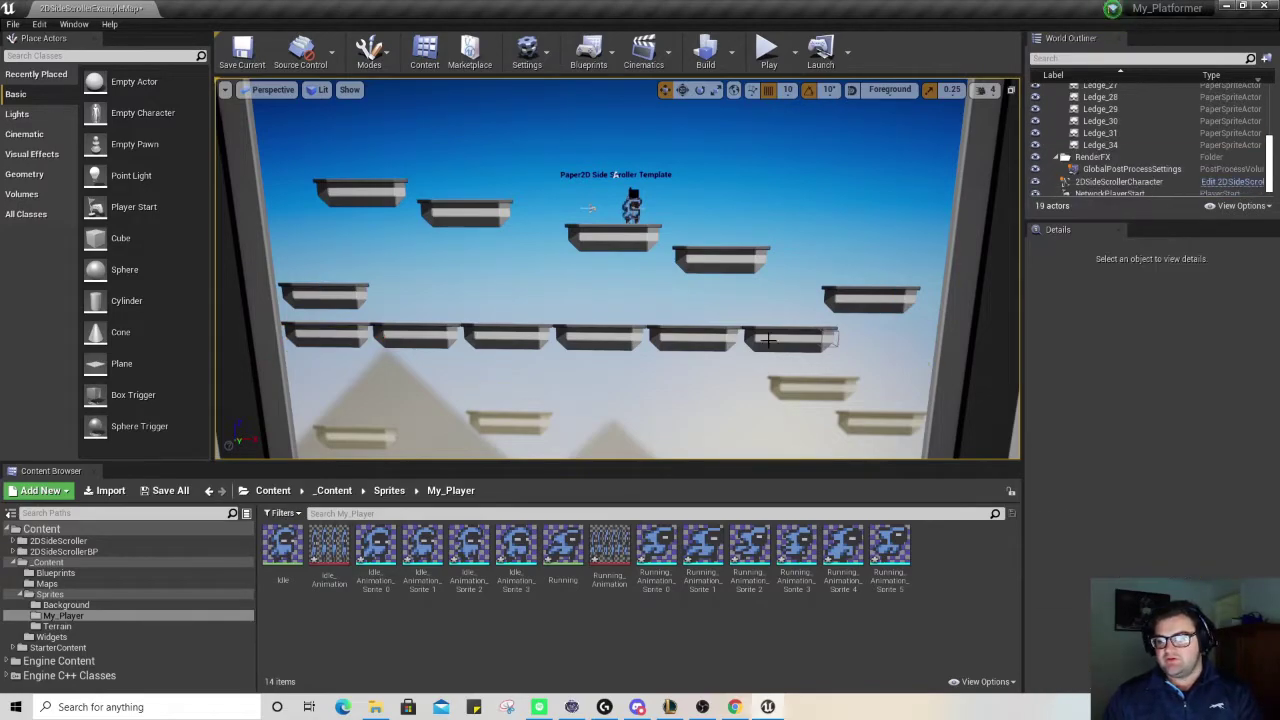
key(Delete)
click(700, 342)
key(Delete)
click(600, 340)
key(Delete)
click(505, 340)
key(Delete)
click(410, 340)
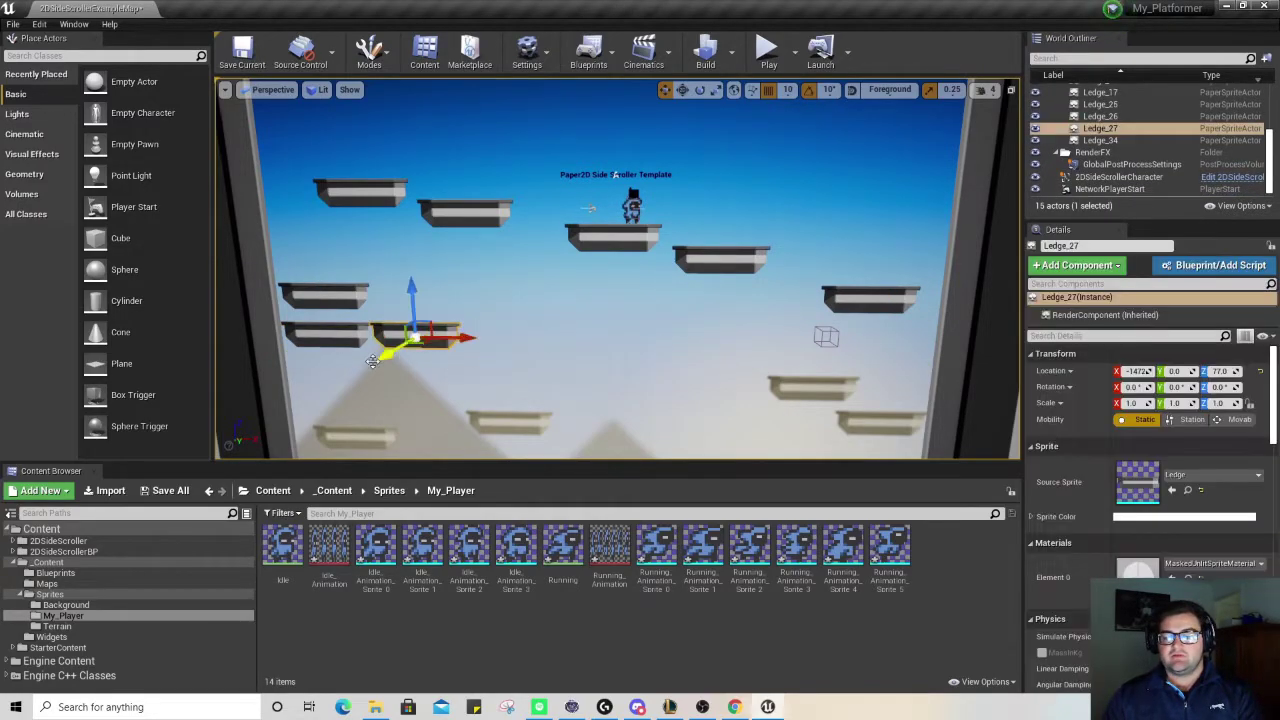
key(Delete)
click(318, 336)
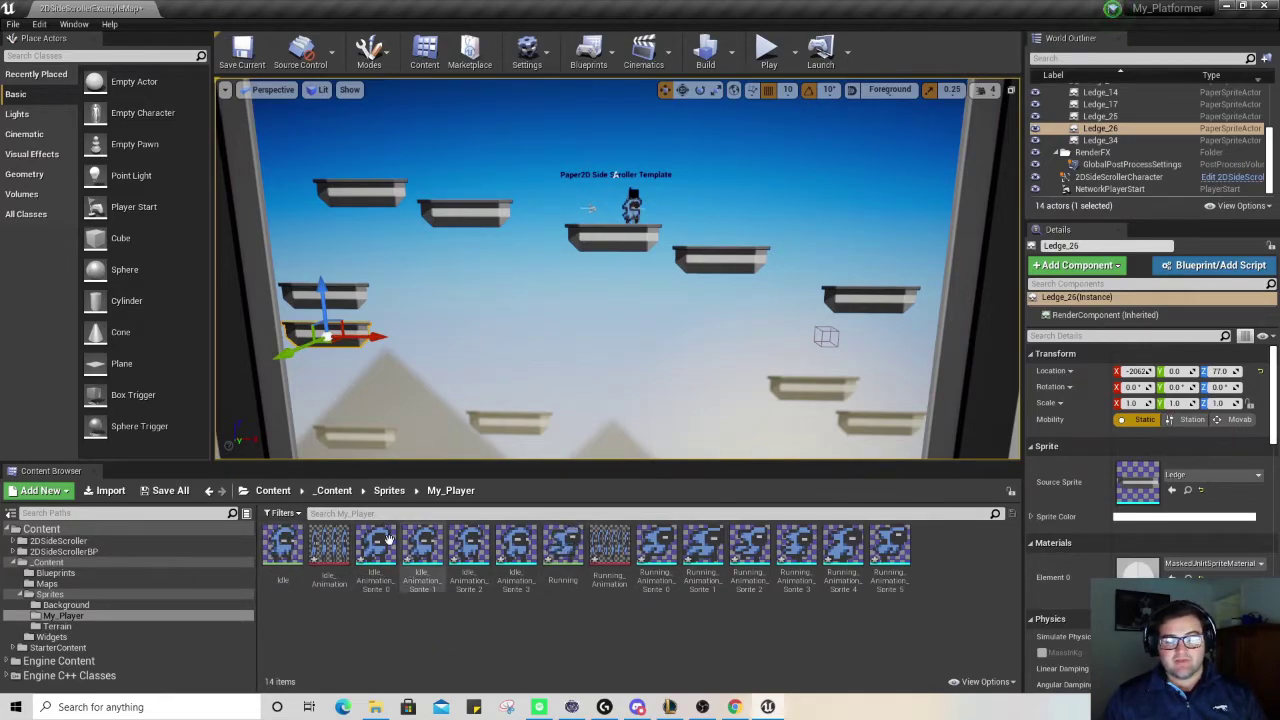
- Import the Floor_and_Platforms texture into the Sprites/Terrain folder and apply the Paper2D texture settings to it
click(389, 491)
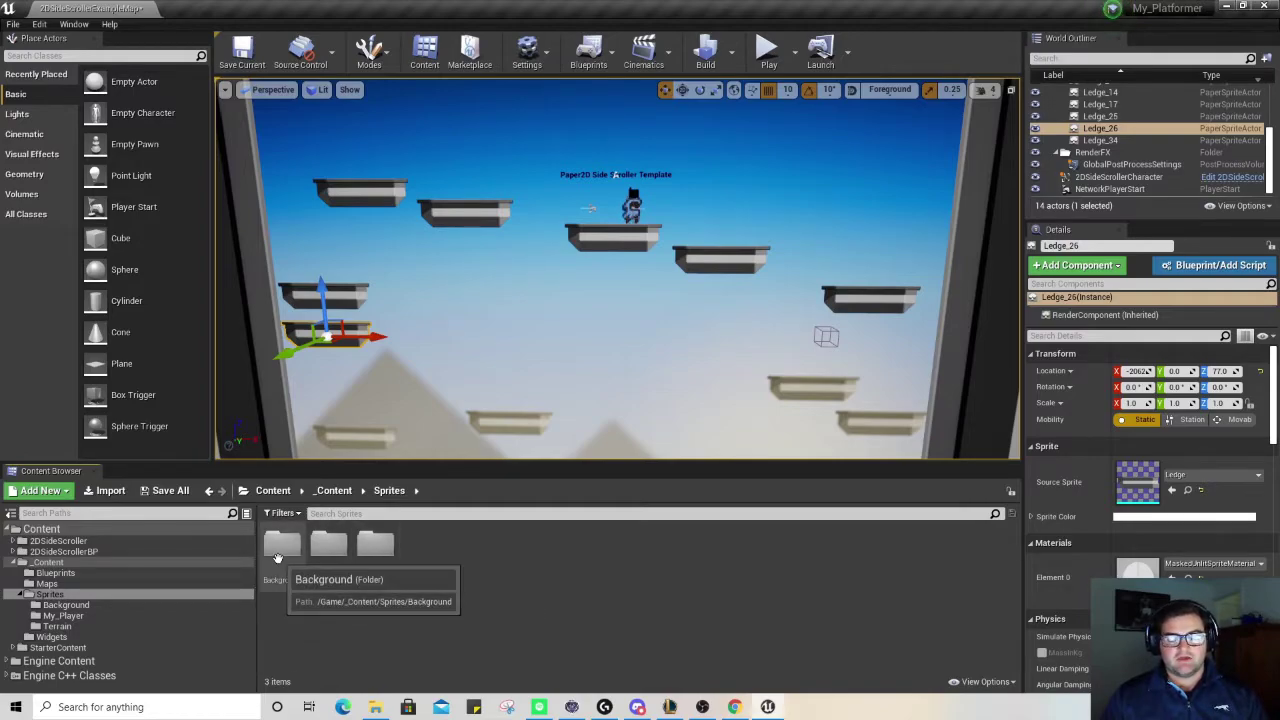
double_click(375, 548)
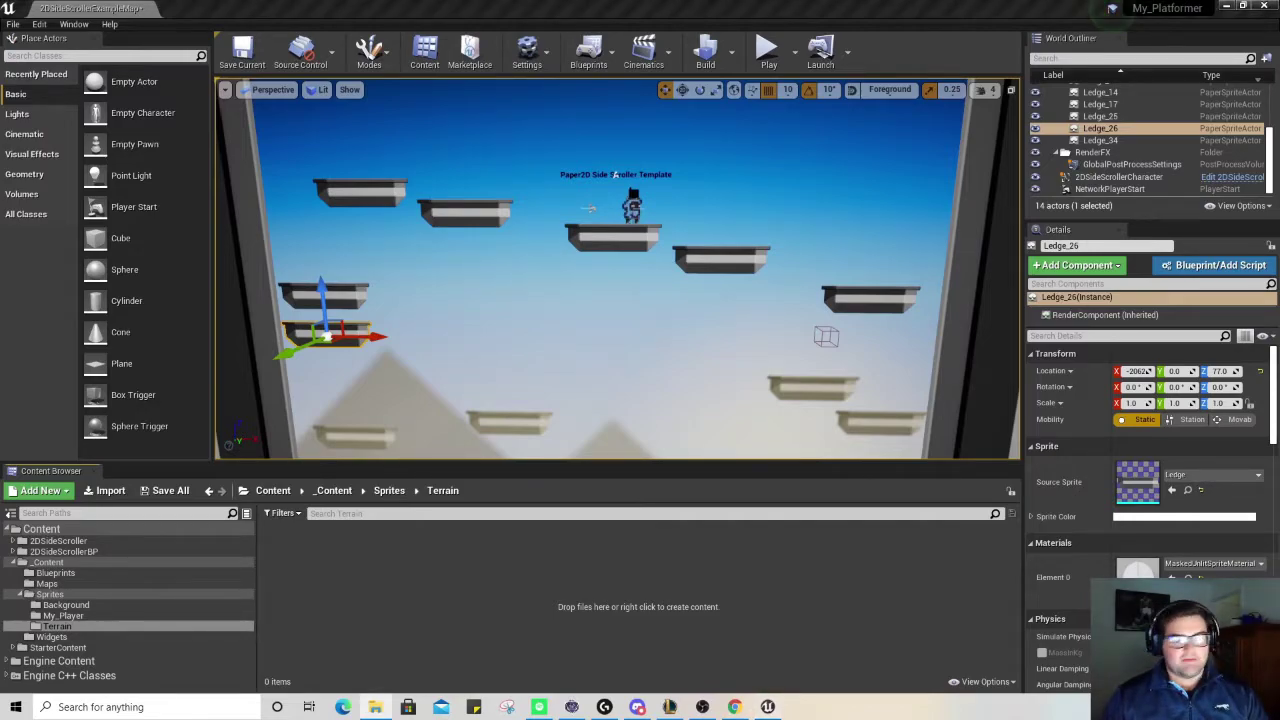
drag(444, 607, 428, 591)
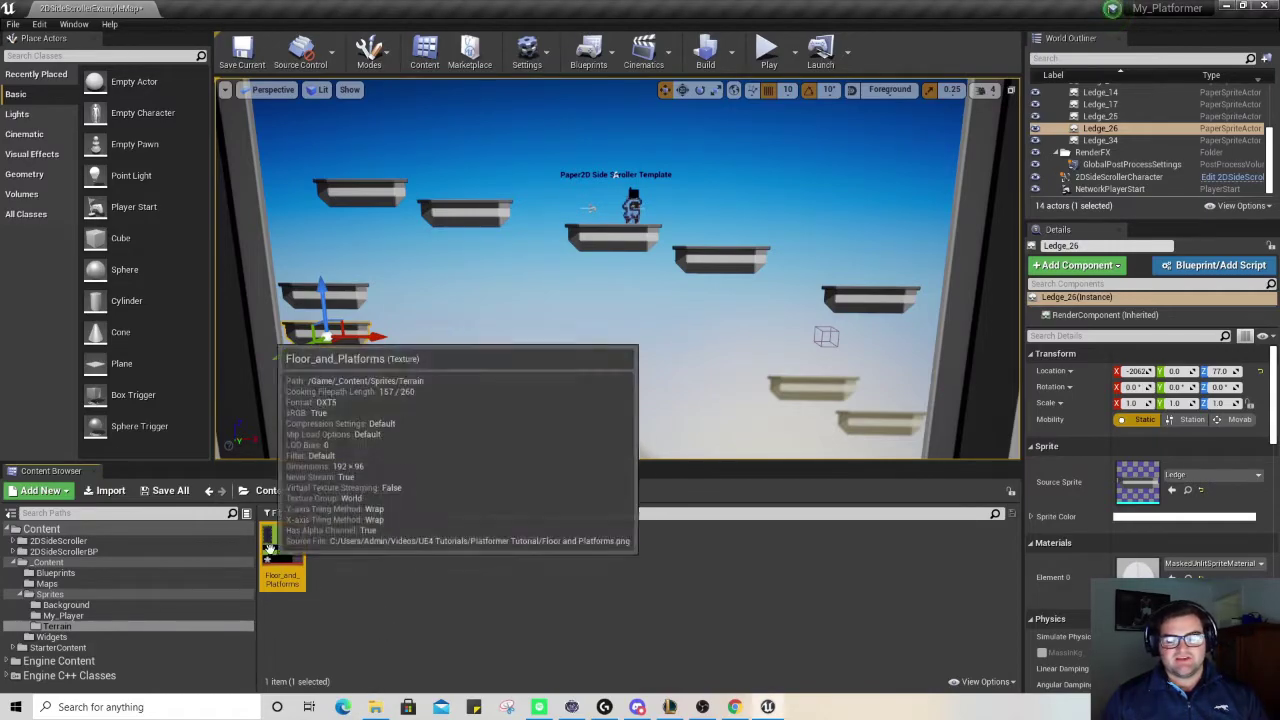
right_click(302, 576)
mouse_move(420, 177)
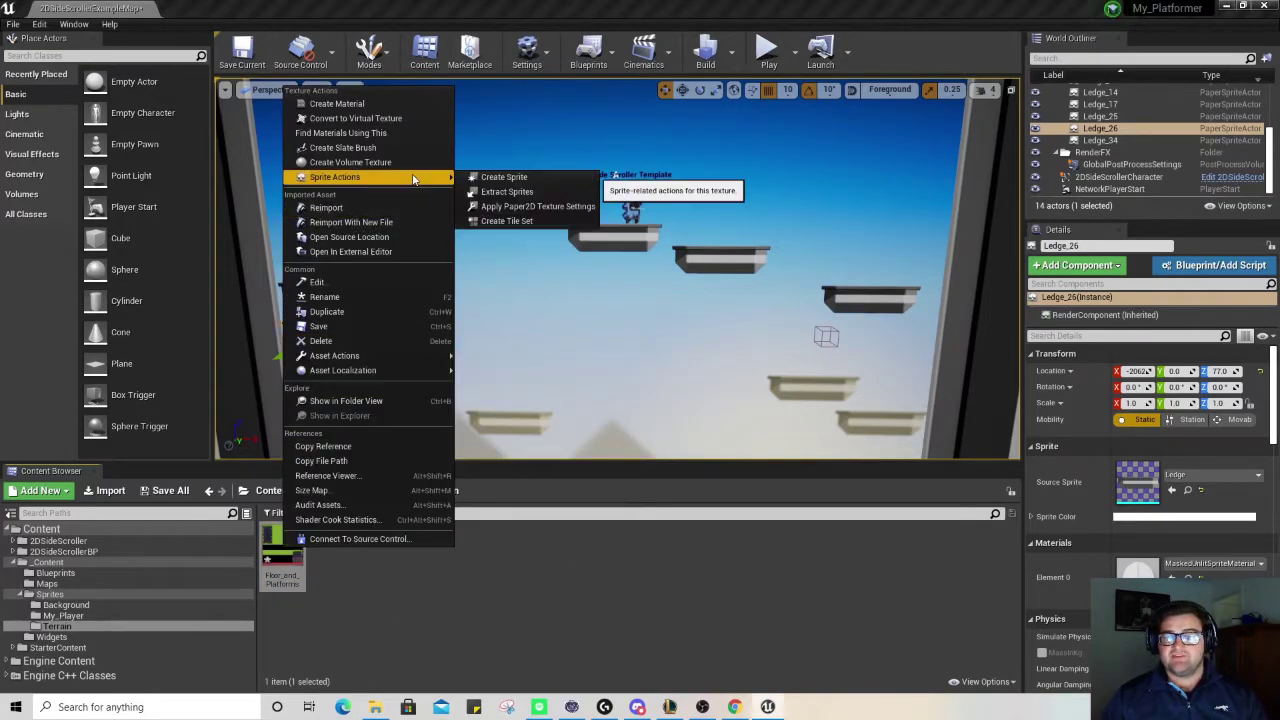
click(535, 207)
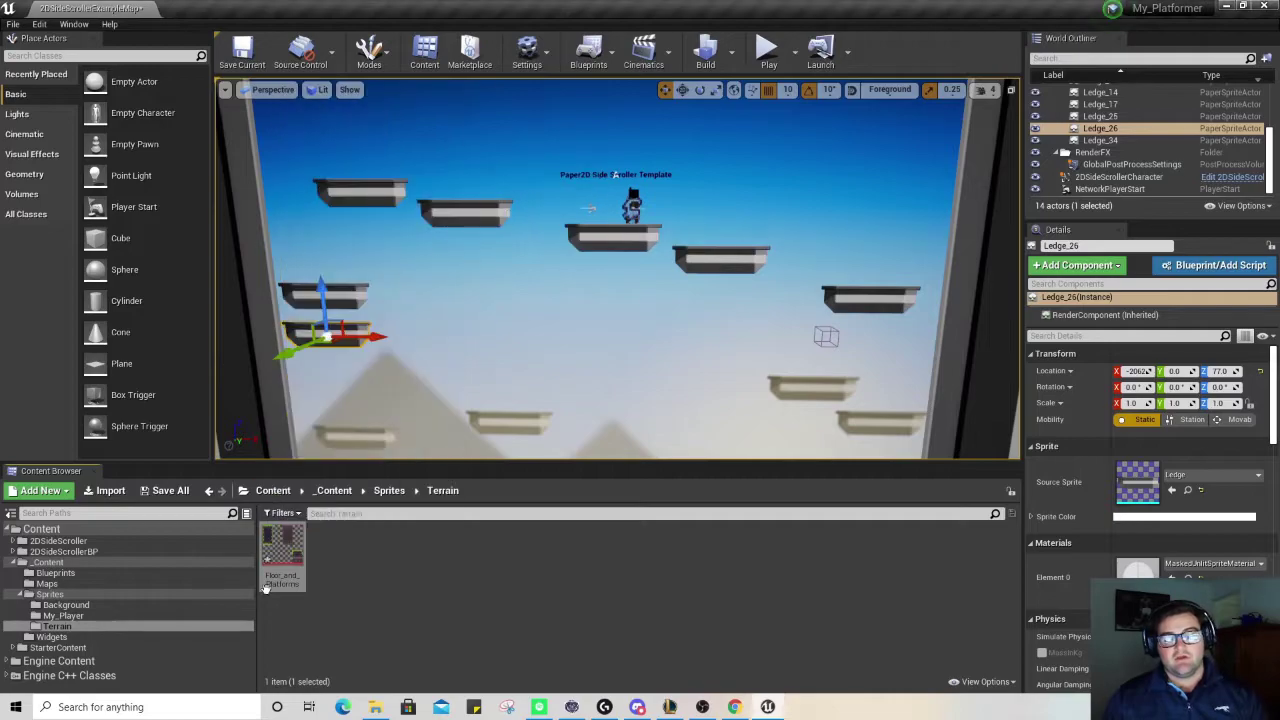
- Extract the sprites from the Floor_and_Platforms texture in Auto mode
right_click(281, 543)
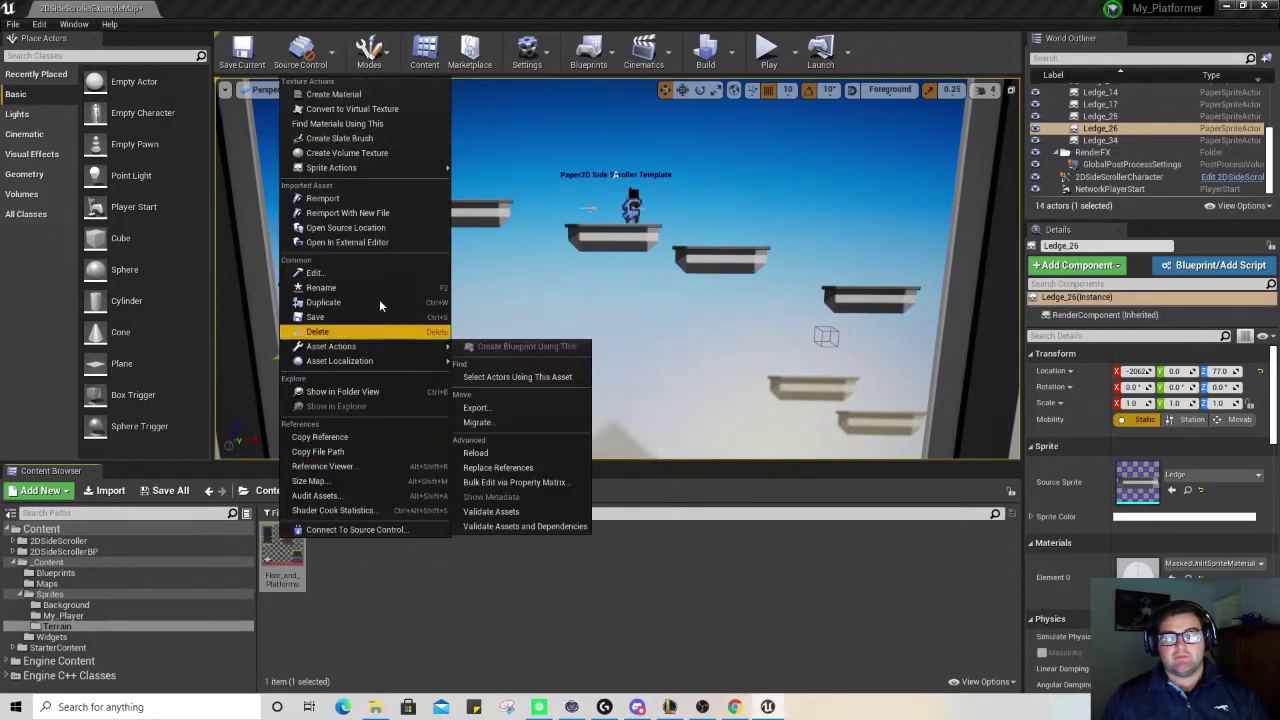
mouse_move(389, 172)
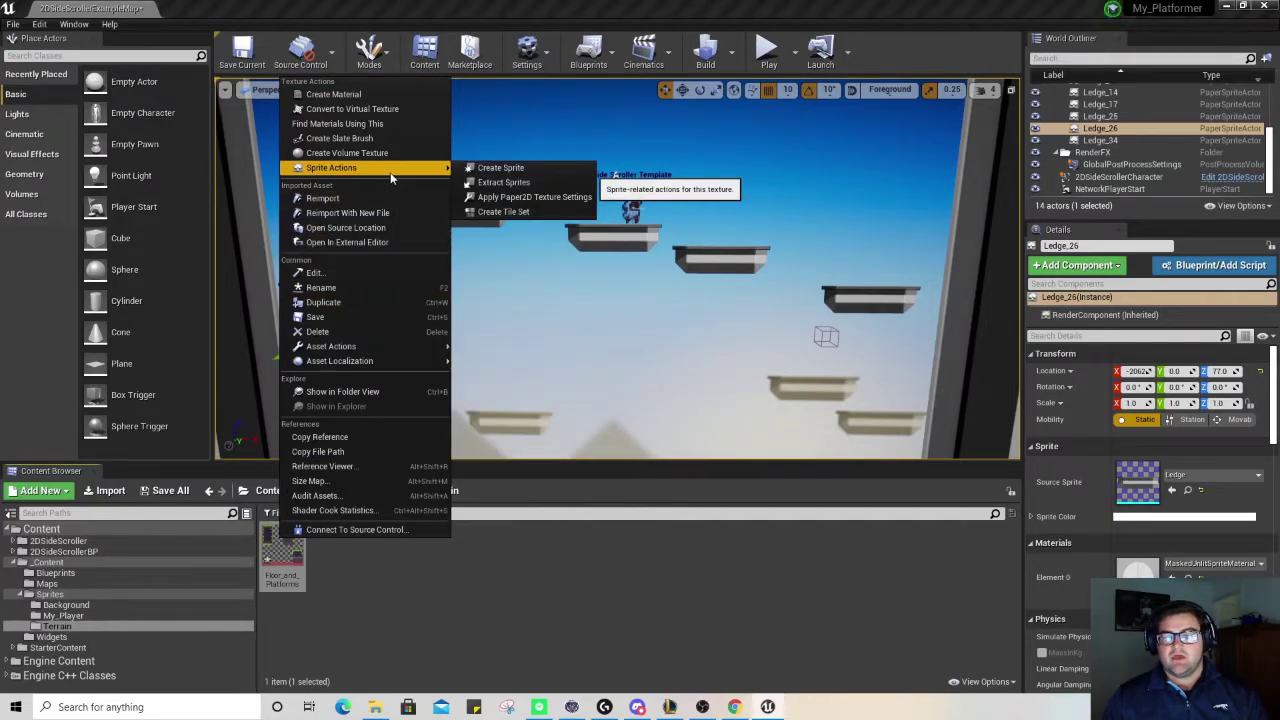
click(526, 184)
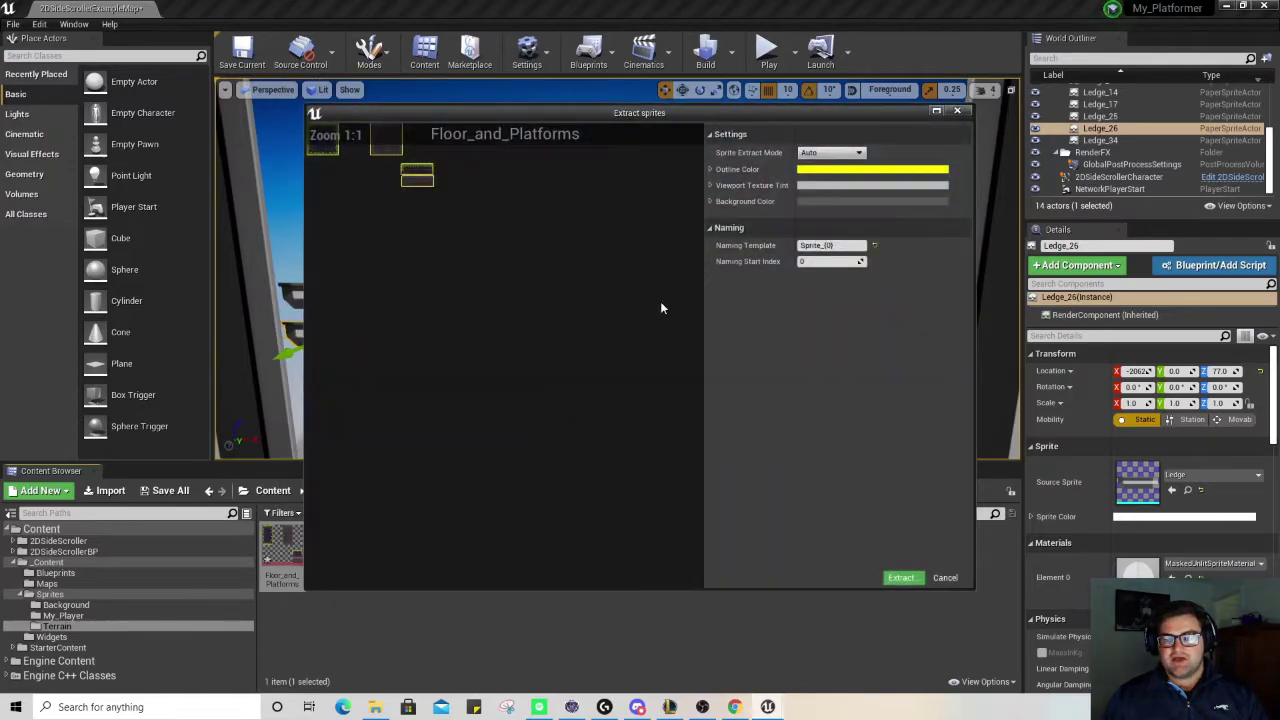
click(901, 578)
click(574, 621)
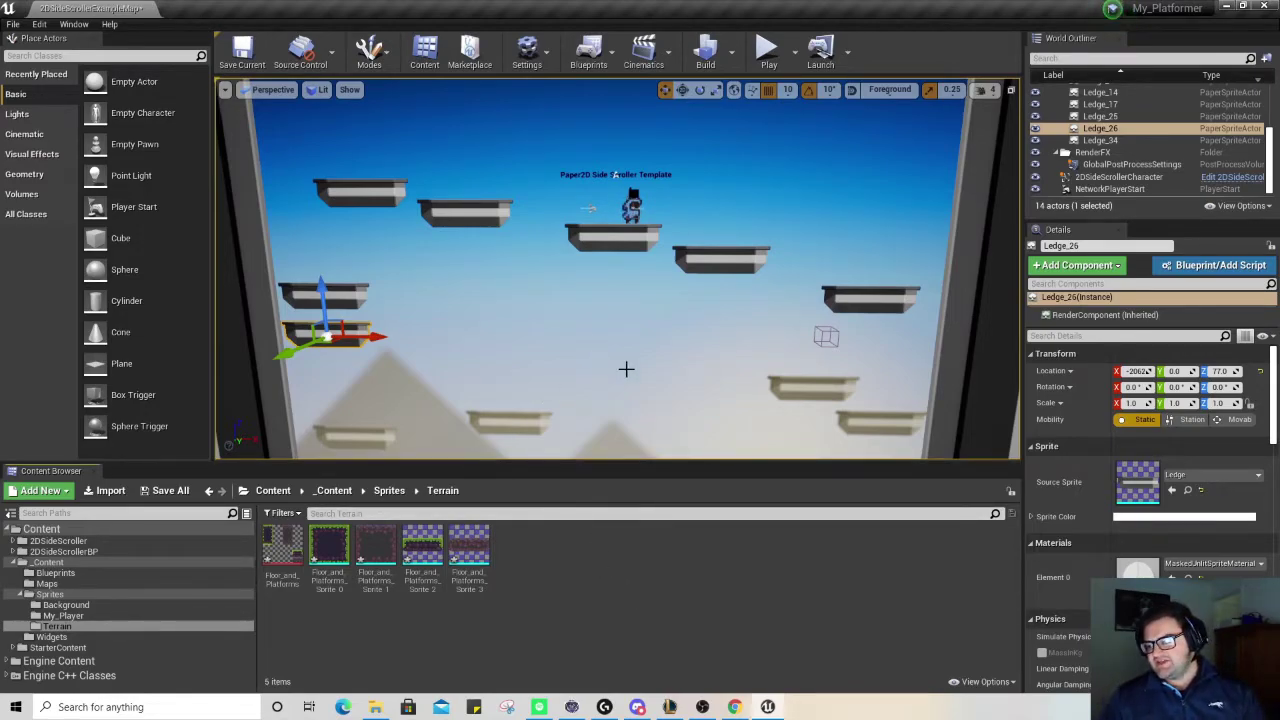
- Change the selected leftmost ledge's source sprite to Floor_and_Platforms_Sprite_2
click(420, 550)
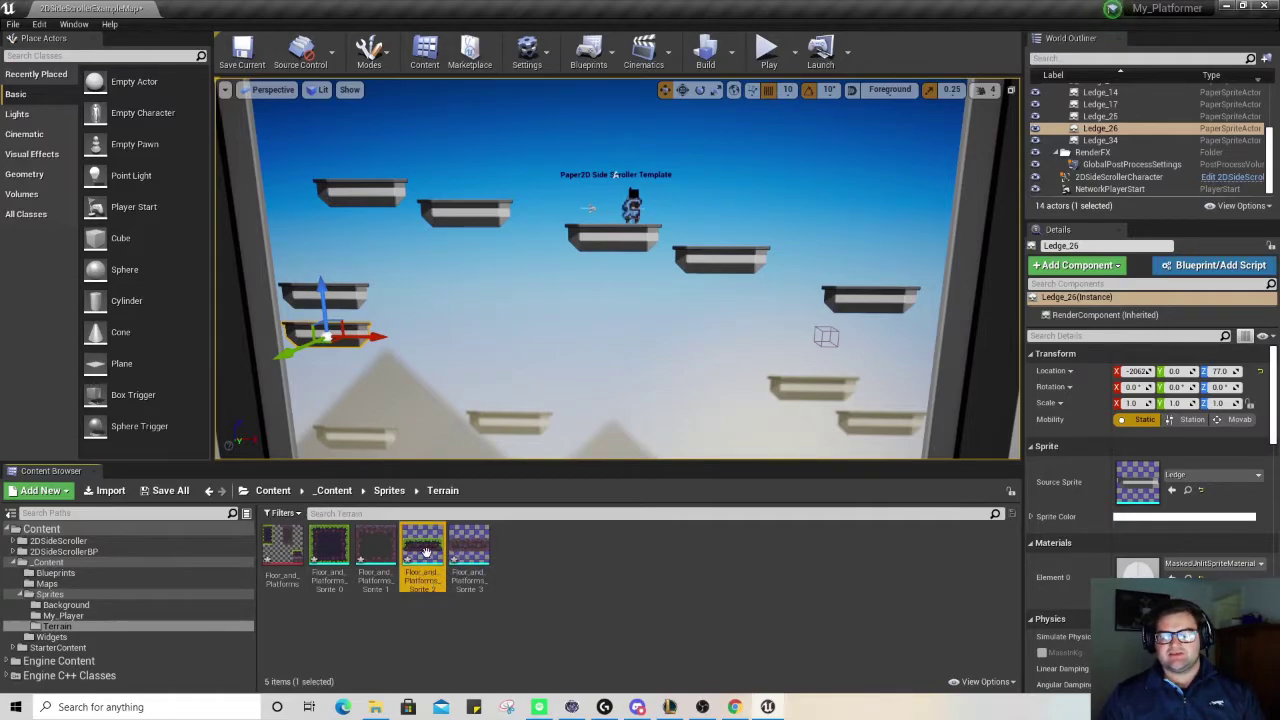
click(1260, 476)
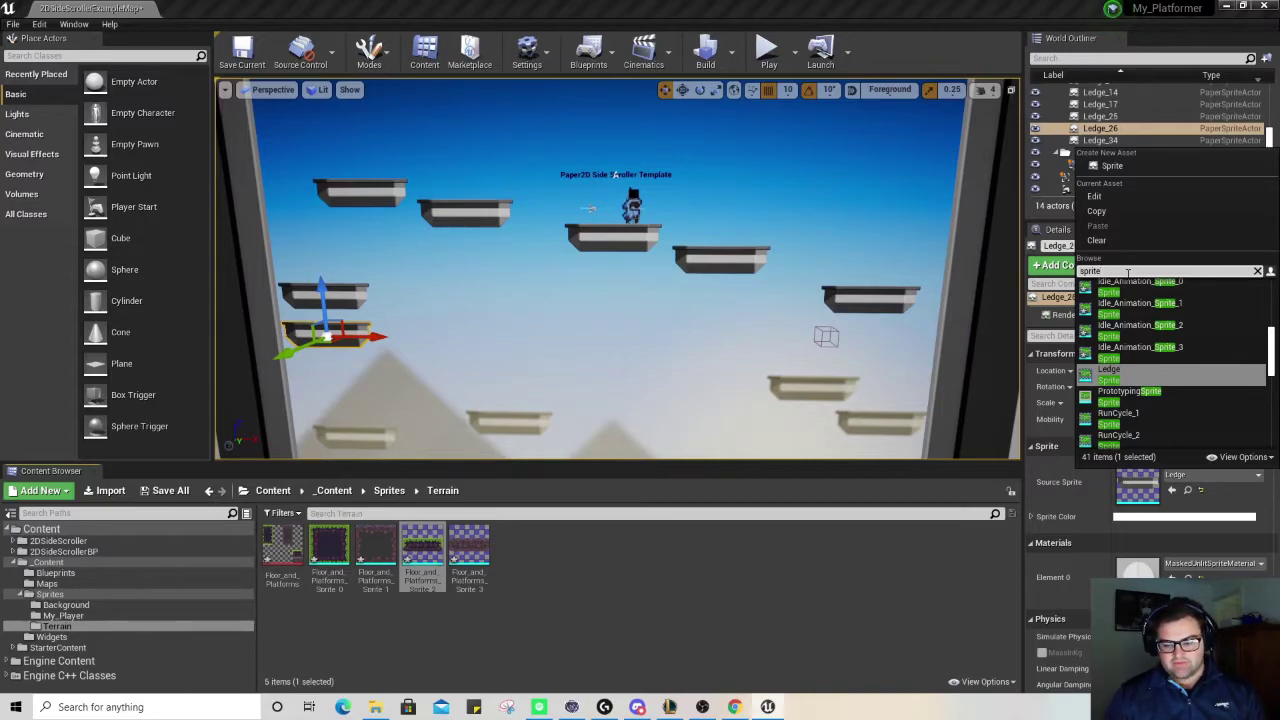
key(BackSpace)
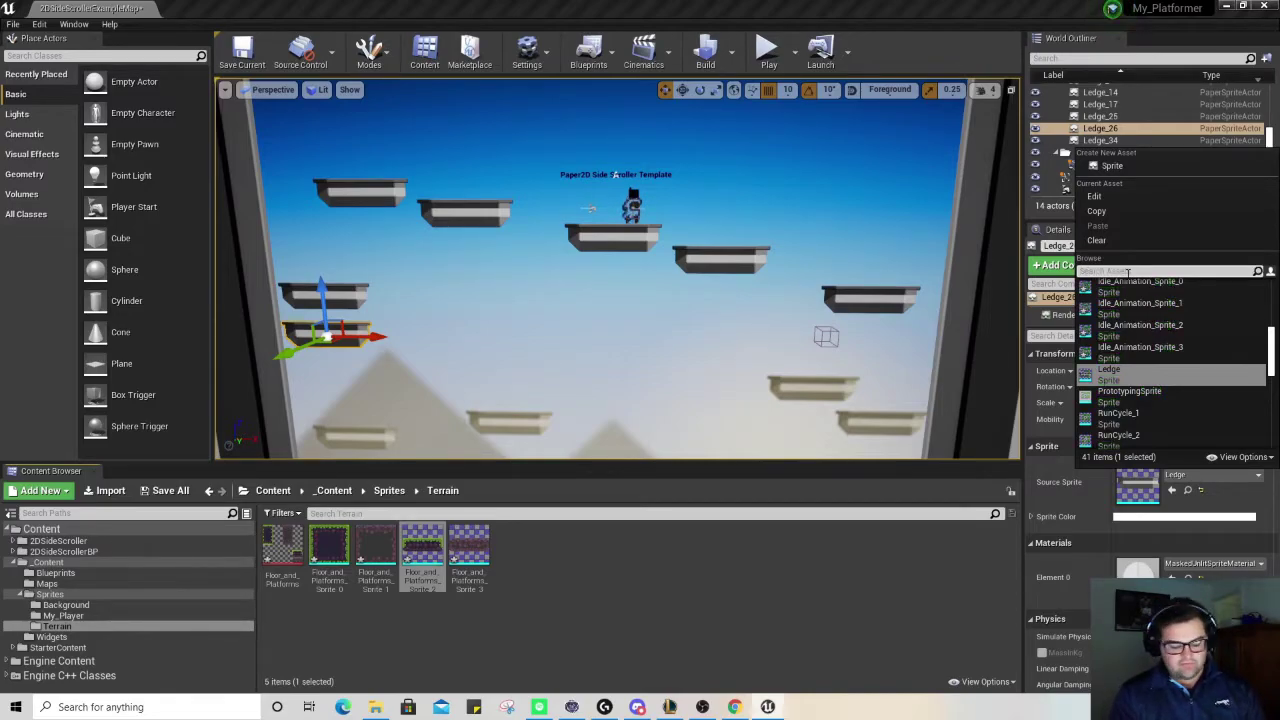
text(floor)
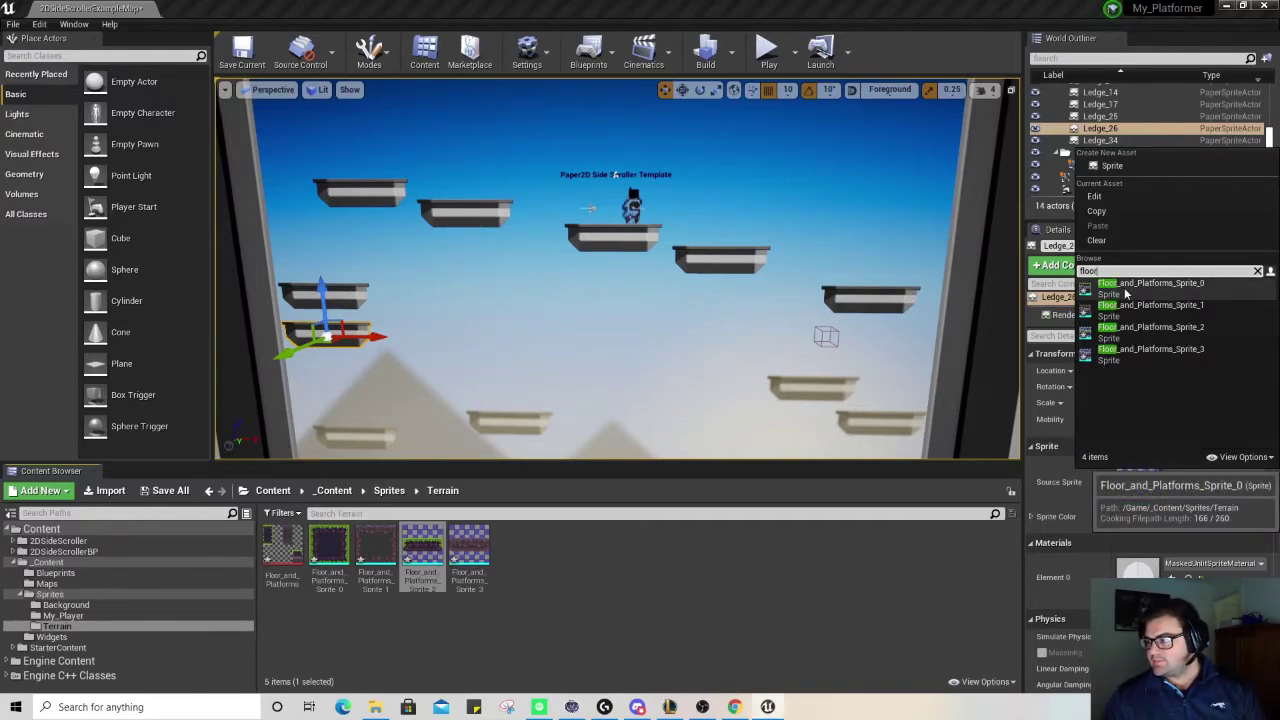
click(1128, 326)
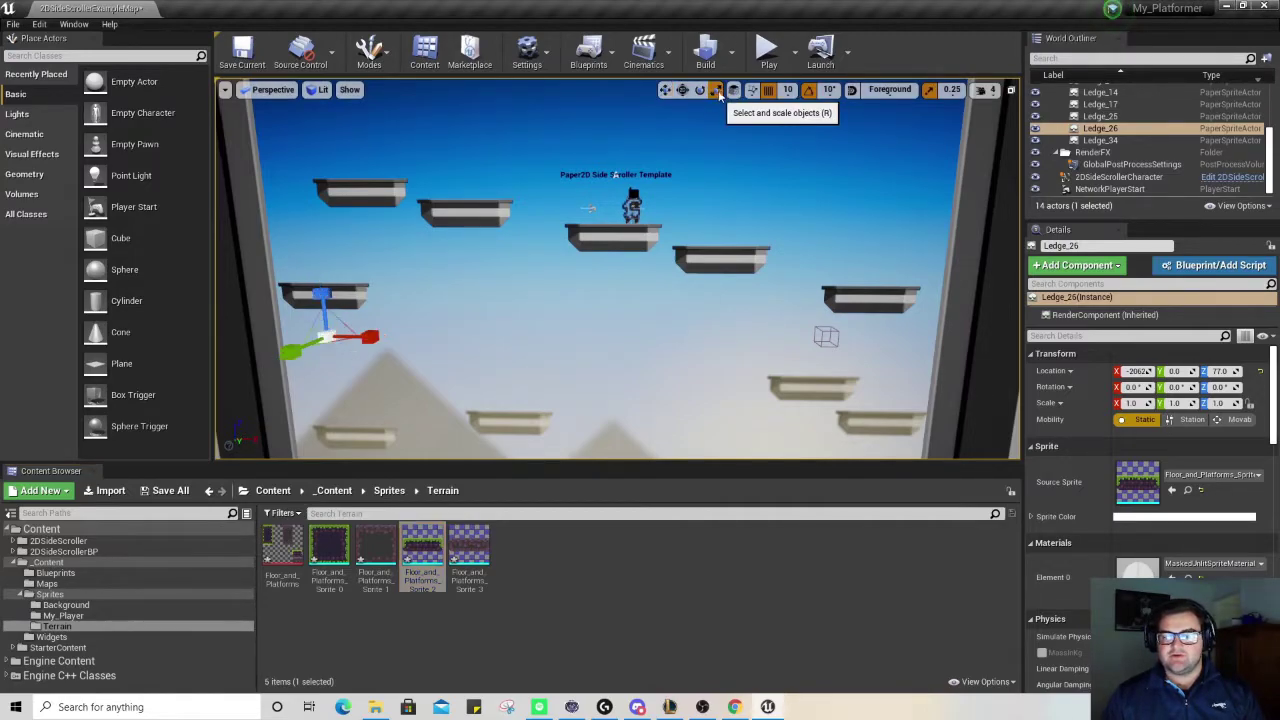
- Scale the ledge up to 12 on all axes, then centre it and stretch it to an X scale of about 92.5
drag(329, 335, 445, 264)
drag(374, 310, 370, 312)
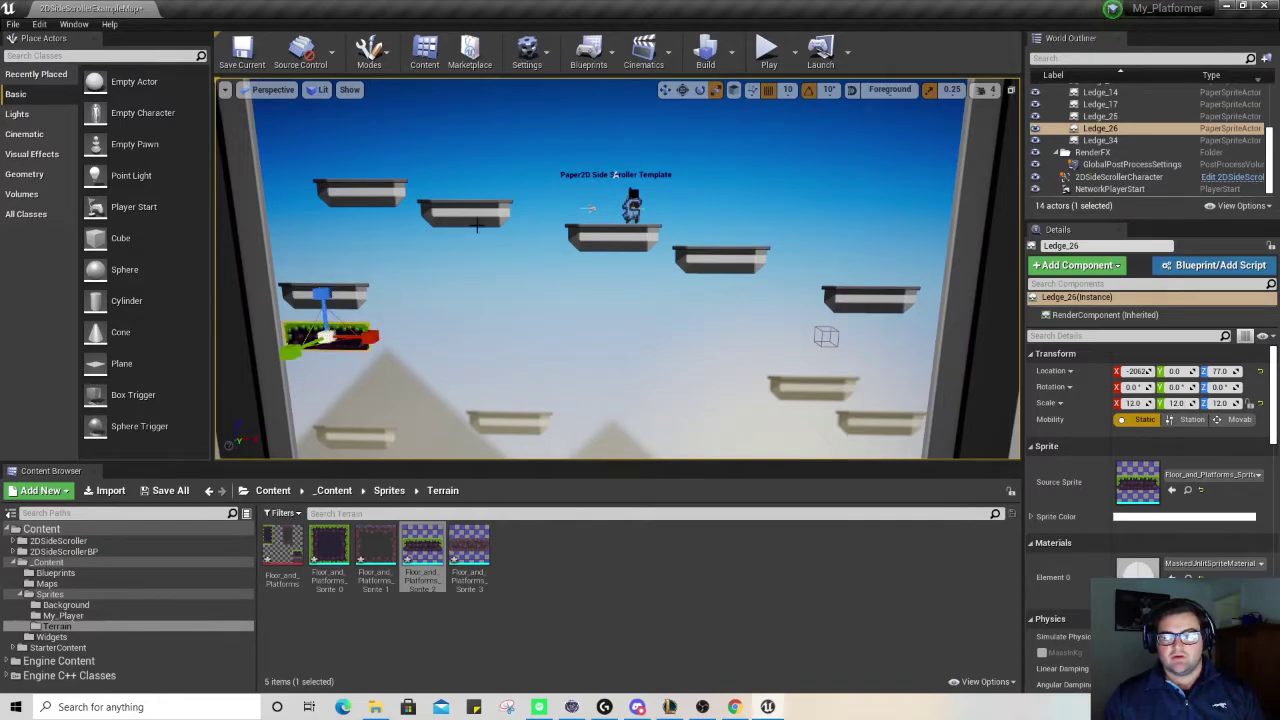
click(665, 89)
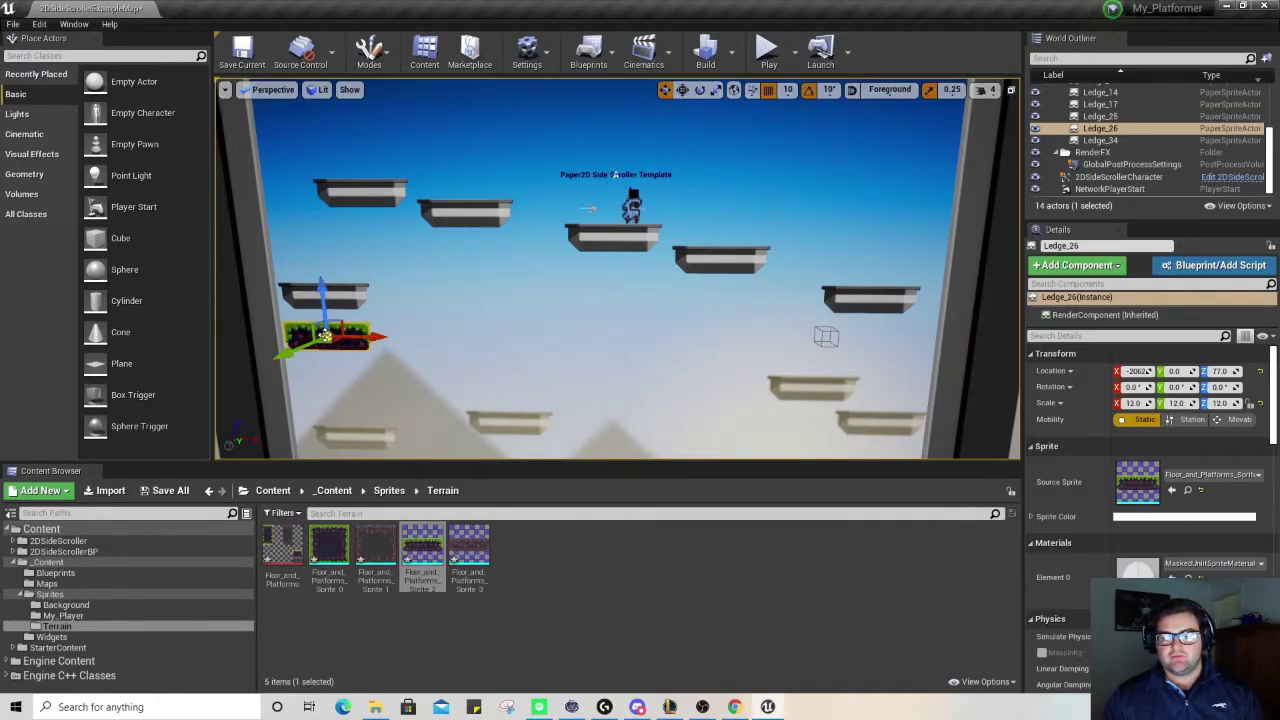
drag(332, 337, 970, 342)
click(716, 89)
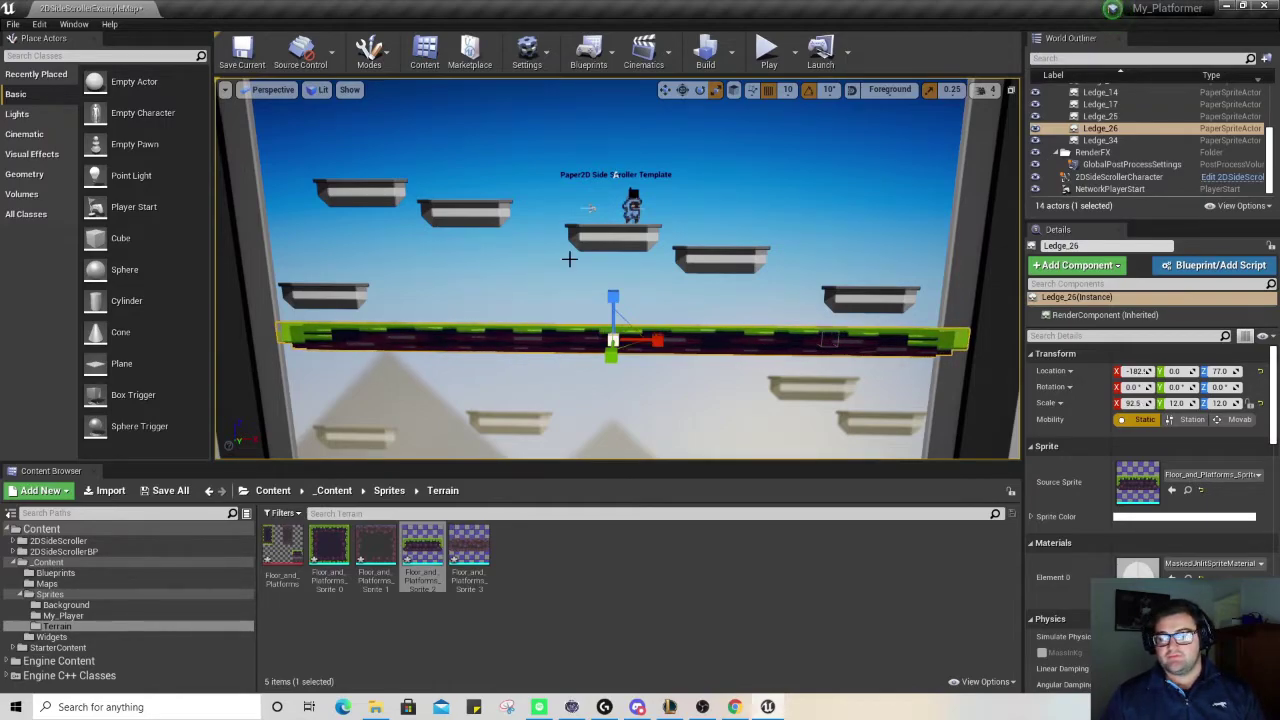
- Move the stretched floor between the side walls and lower it, to about X -212 and Z -303
click(665, 90)
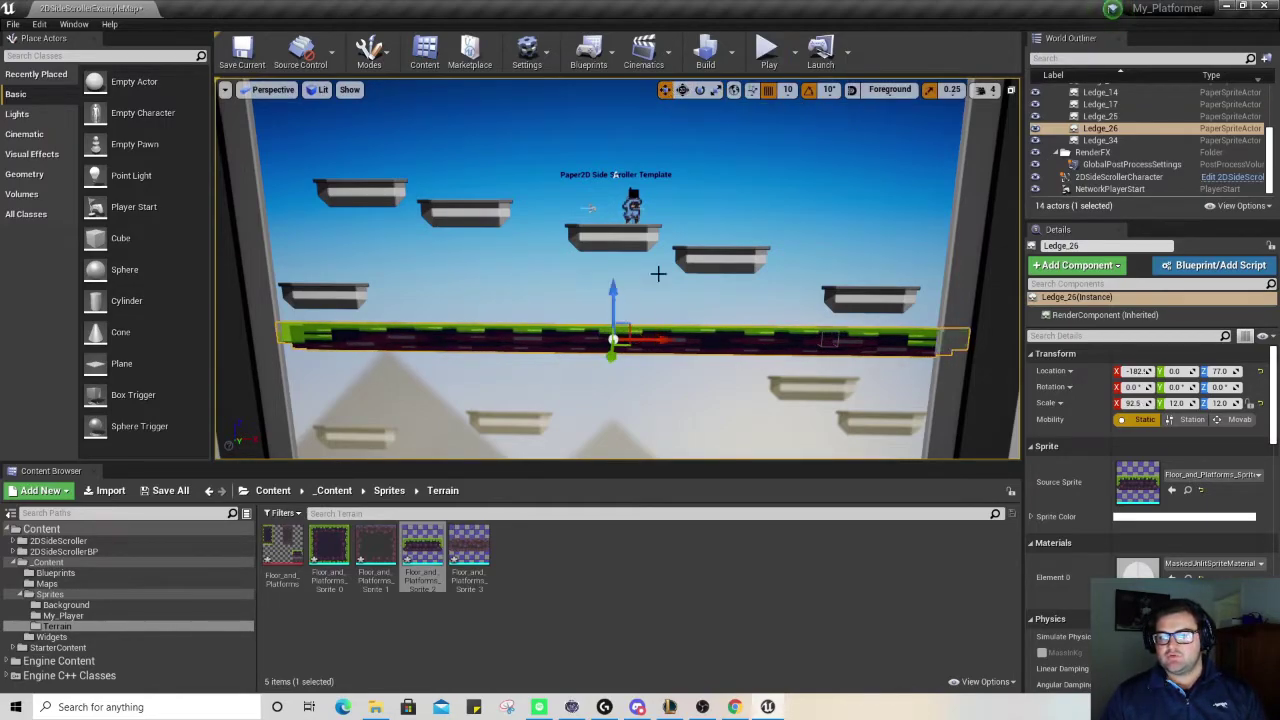
drag(657, 342, 650, 342)
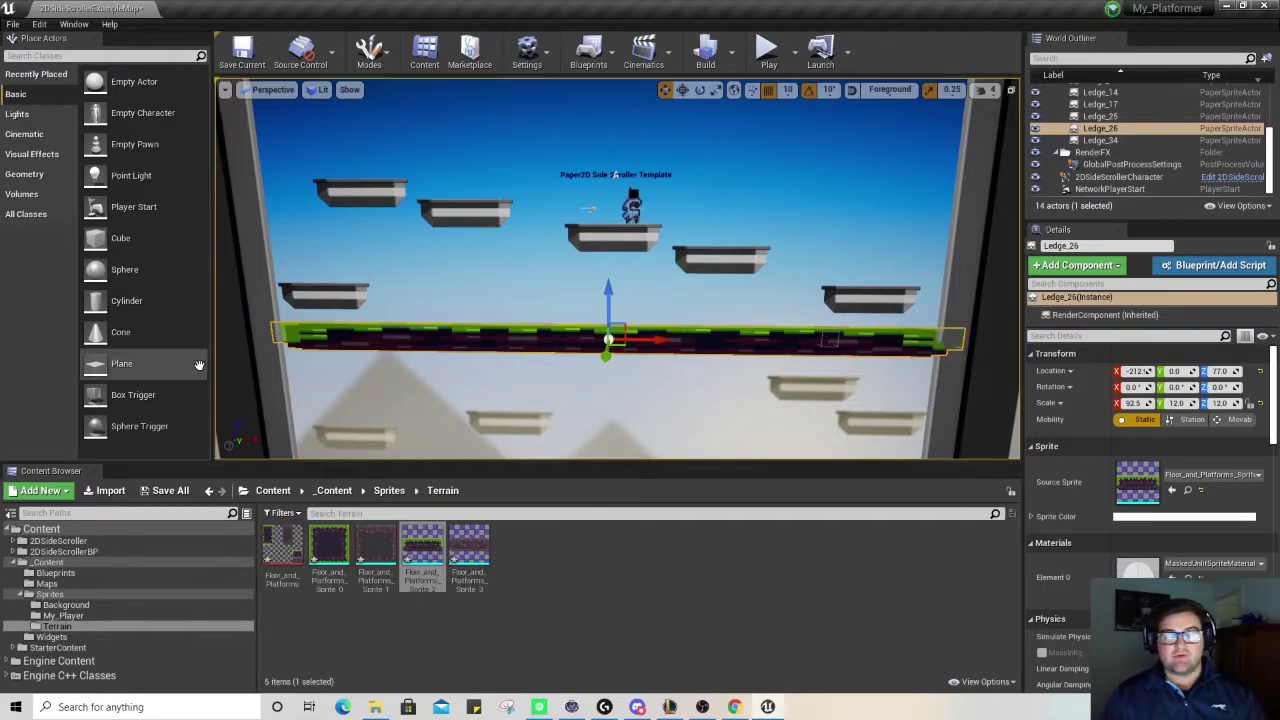
drag(612, 287, 609, 347)
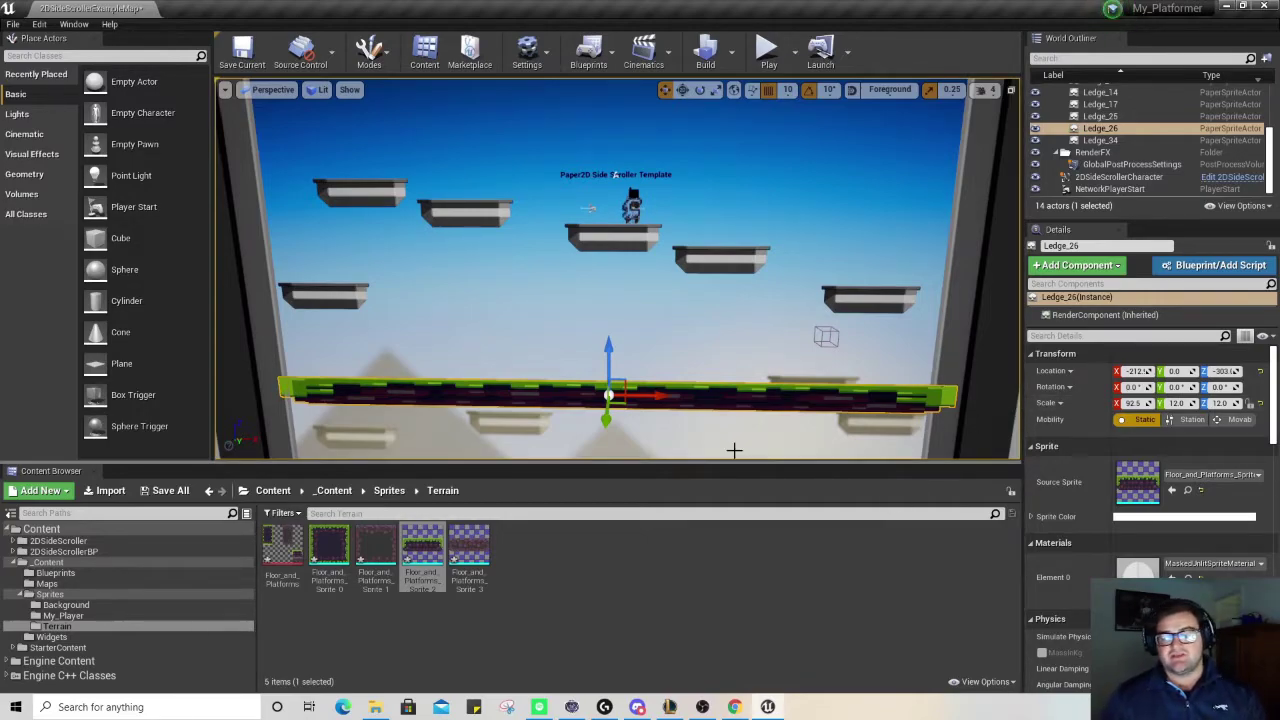
- Select the level's background, import the background texture into the Sprites/Background folder, and extract its sprite in Auto mode
click(673, 430)
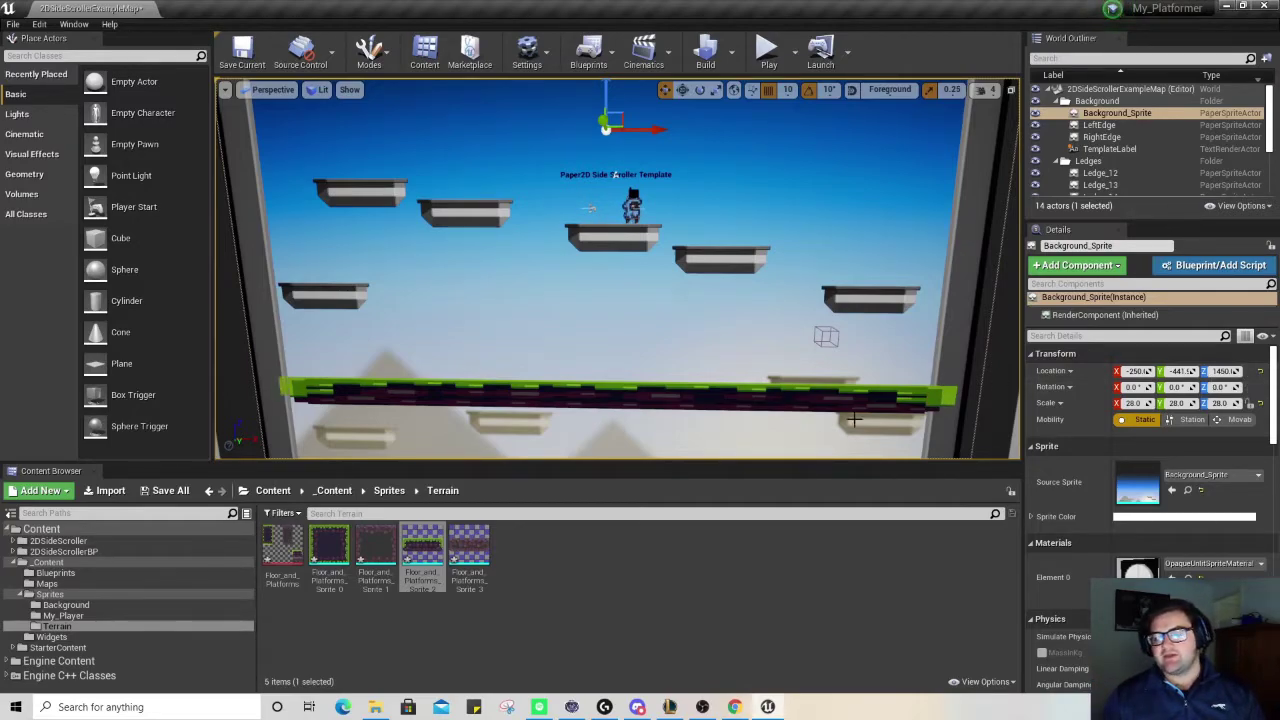
click(384, 491)
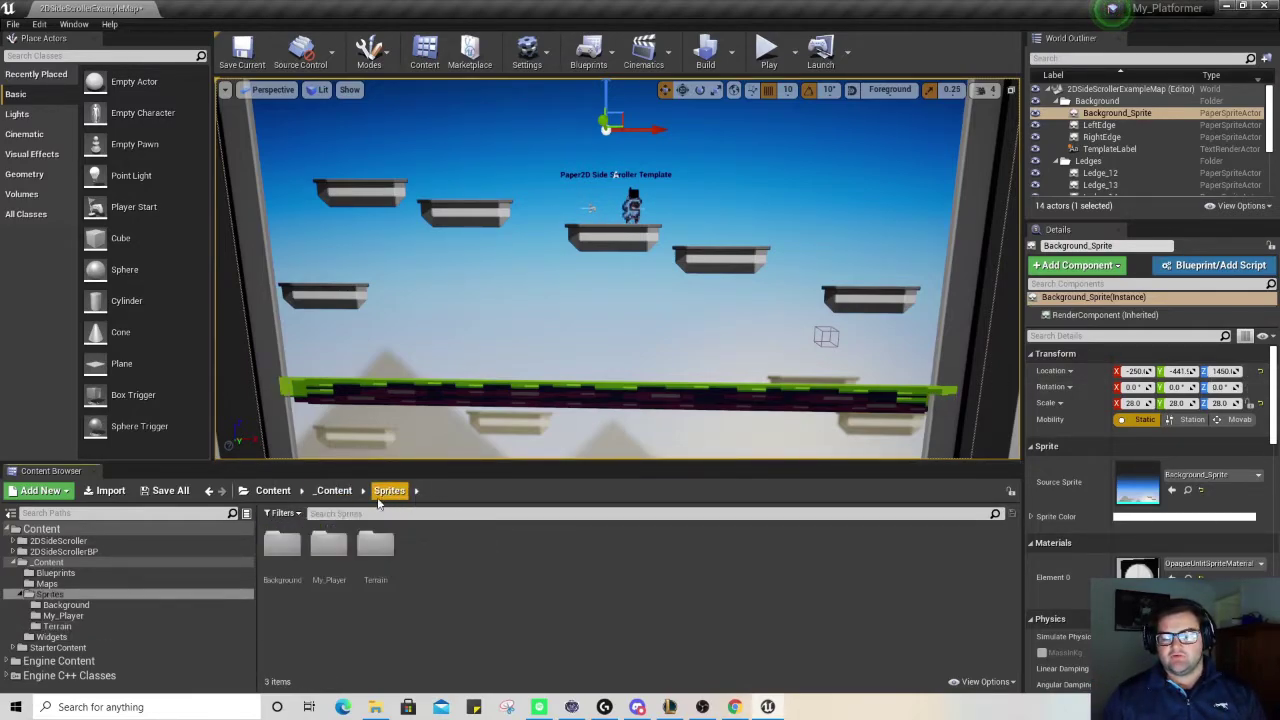
double_click(282, 545)
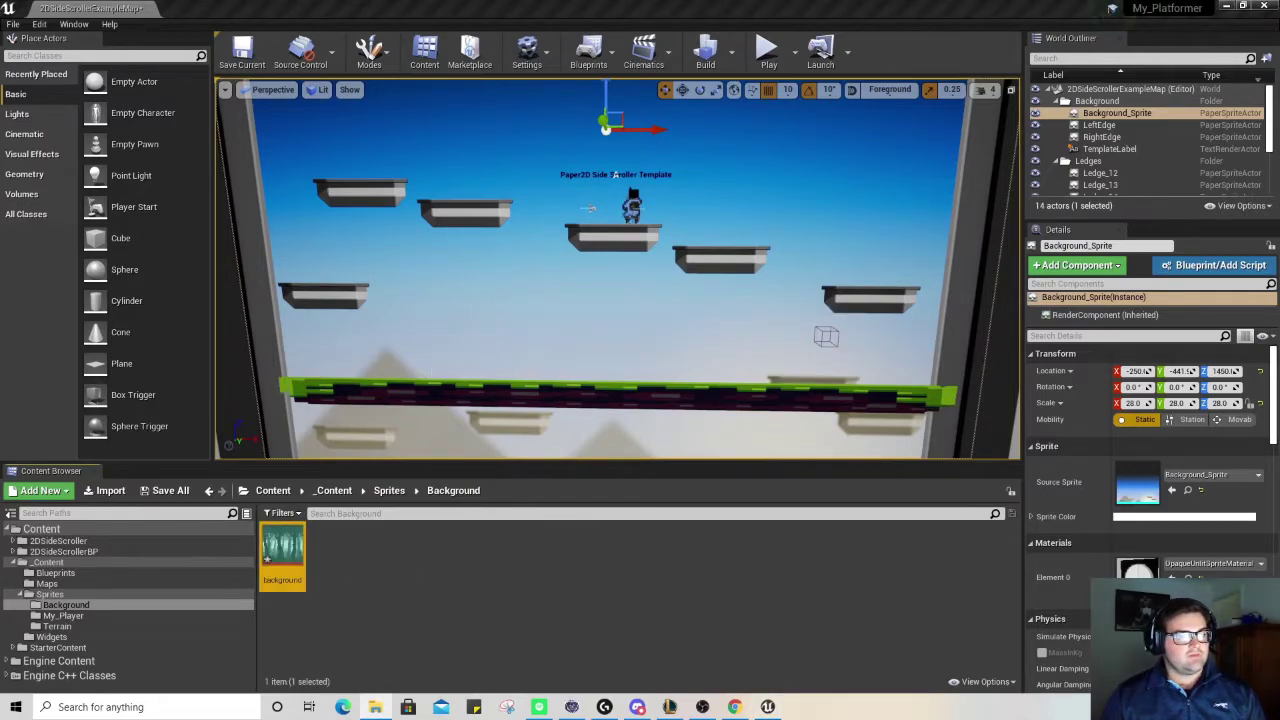
right_click(283, 553)
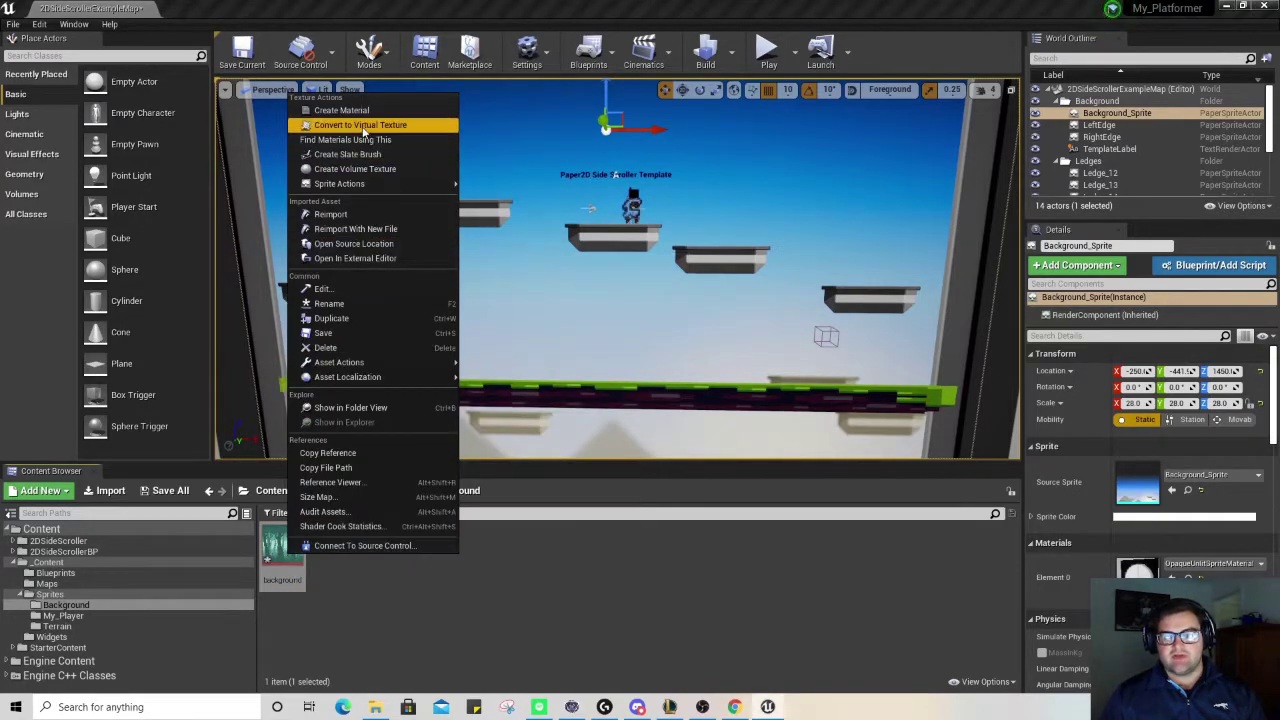
mouse_move(369, 185)
click(500, 199)
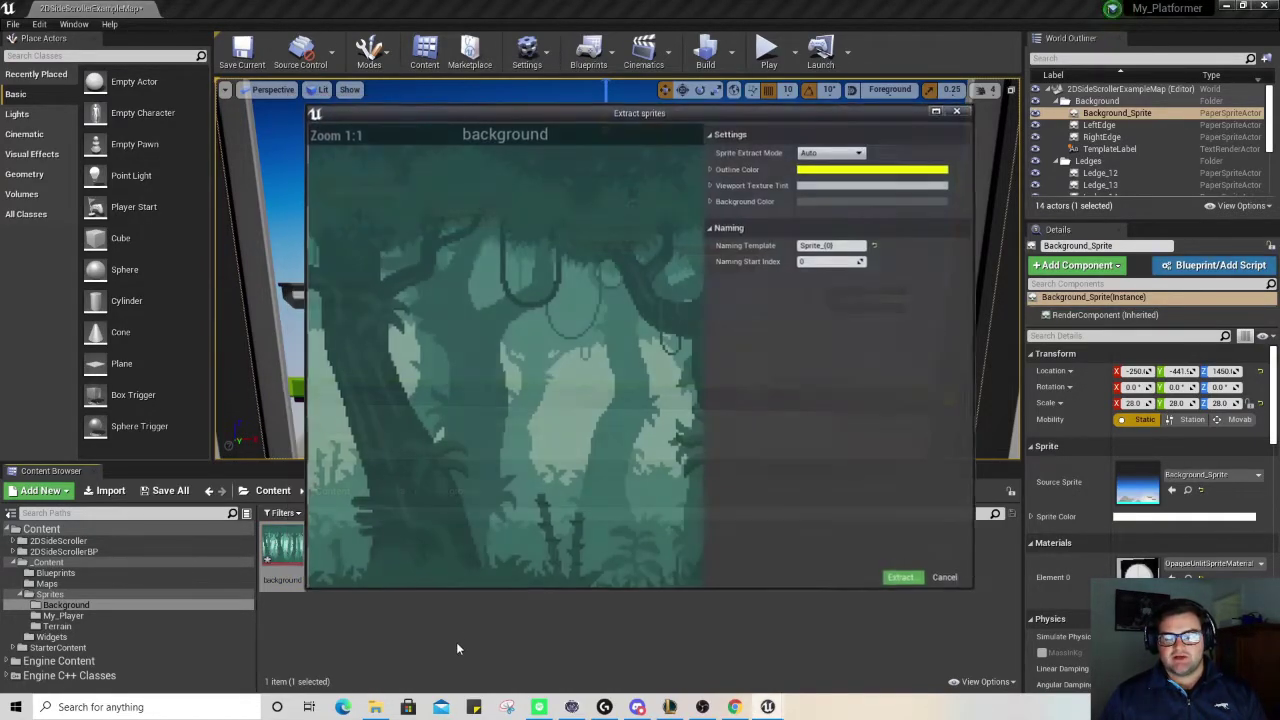
click(902, 578)
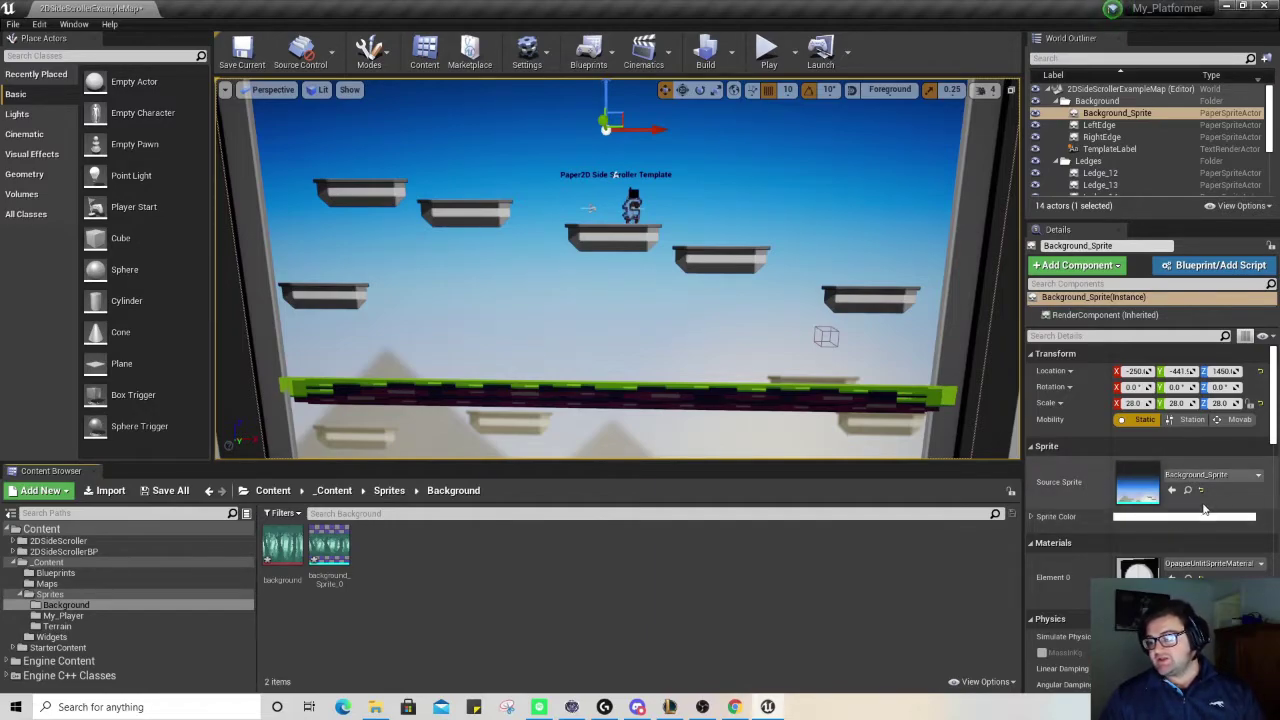
- Change the selected background's source sprite to background_Sprite_0
click(1247, 481)
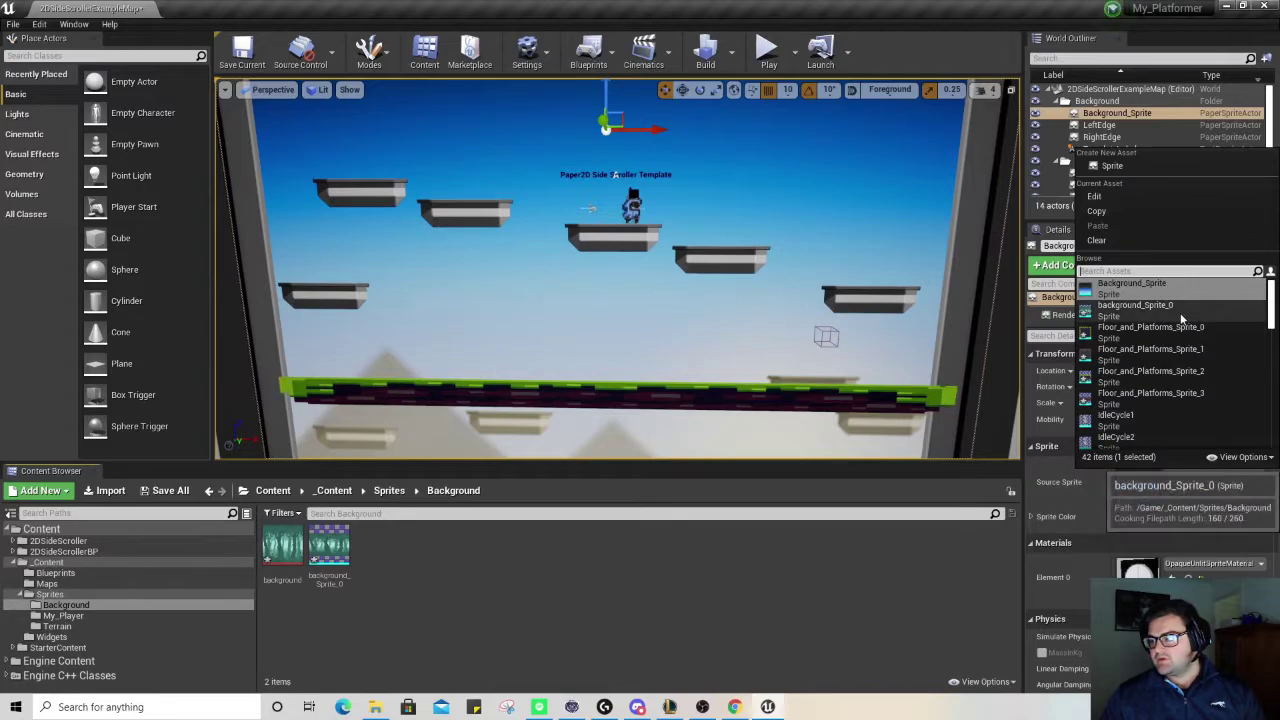
click(1135, 306)
scroll(654, 325, down, 8)
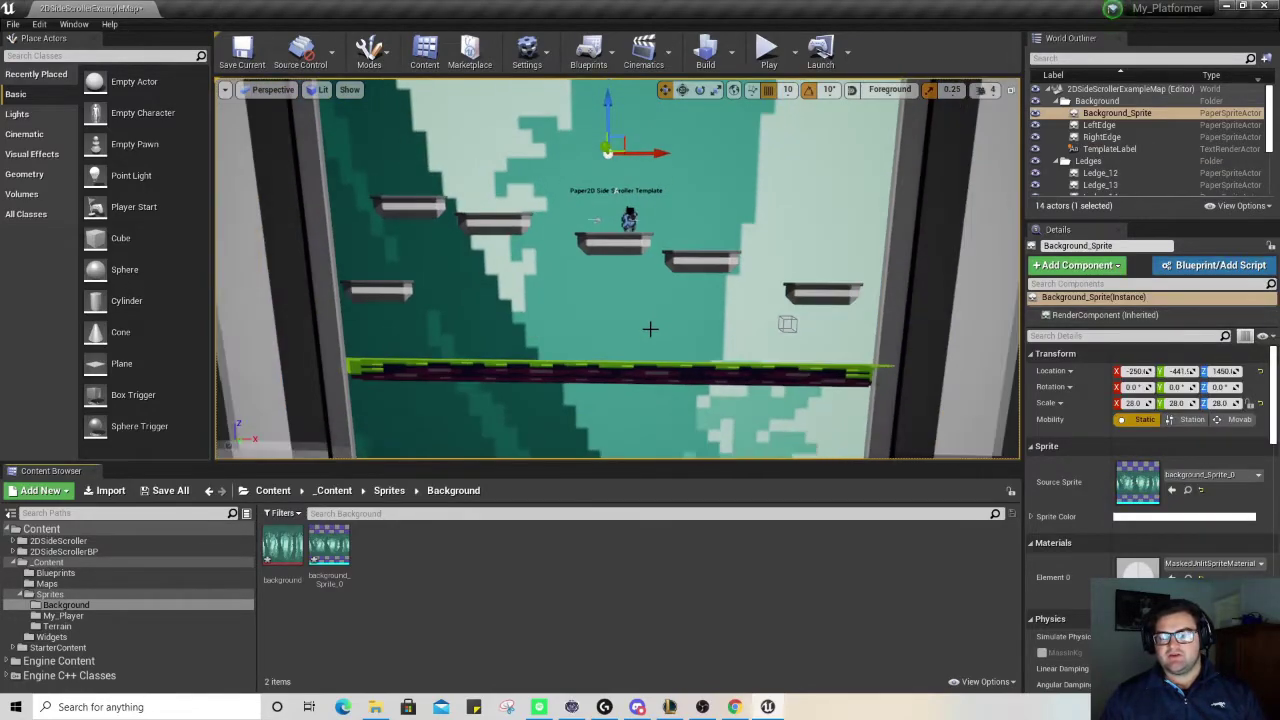
scroll(625, 318, down, 6)
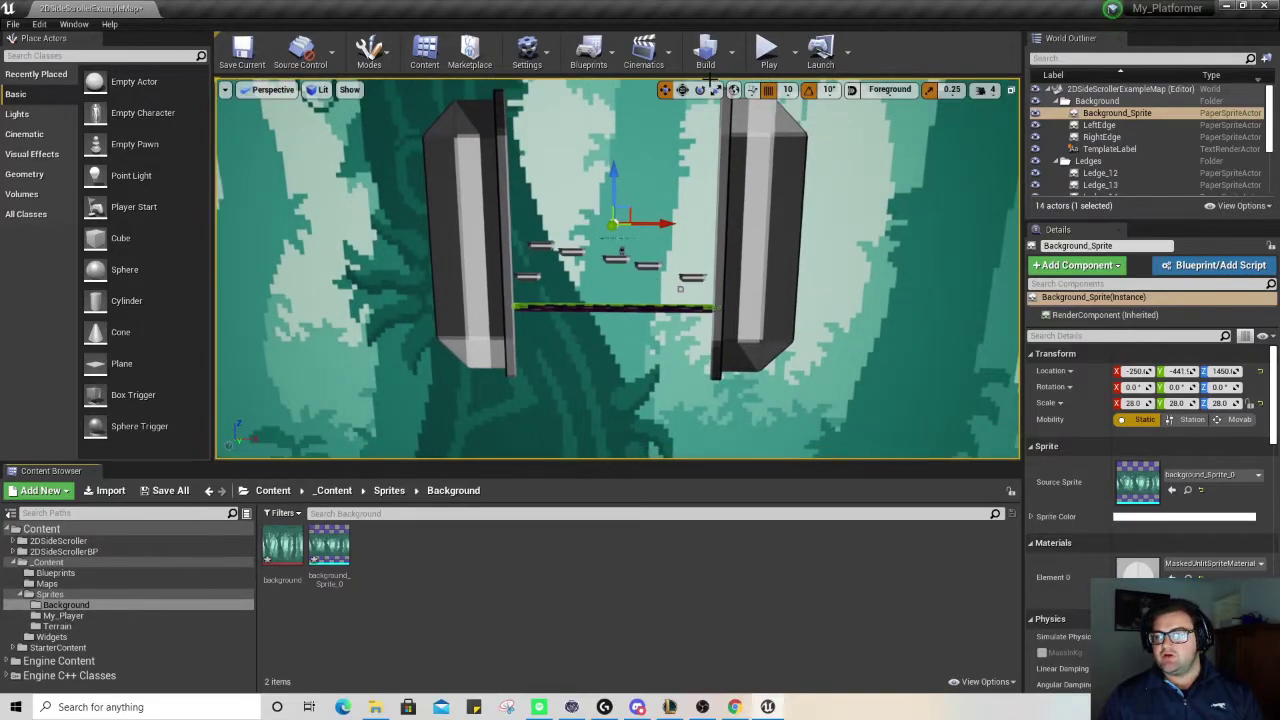
- Scale the background down uniformly to 4.5 on all axes
click(716, 89)
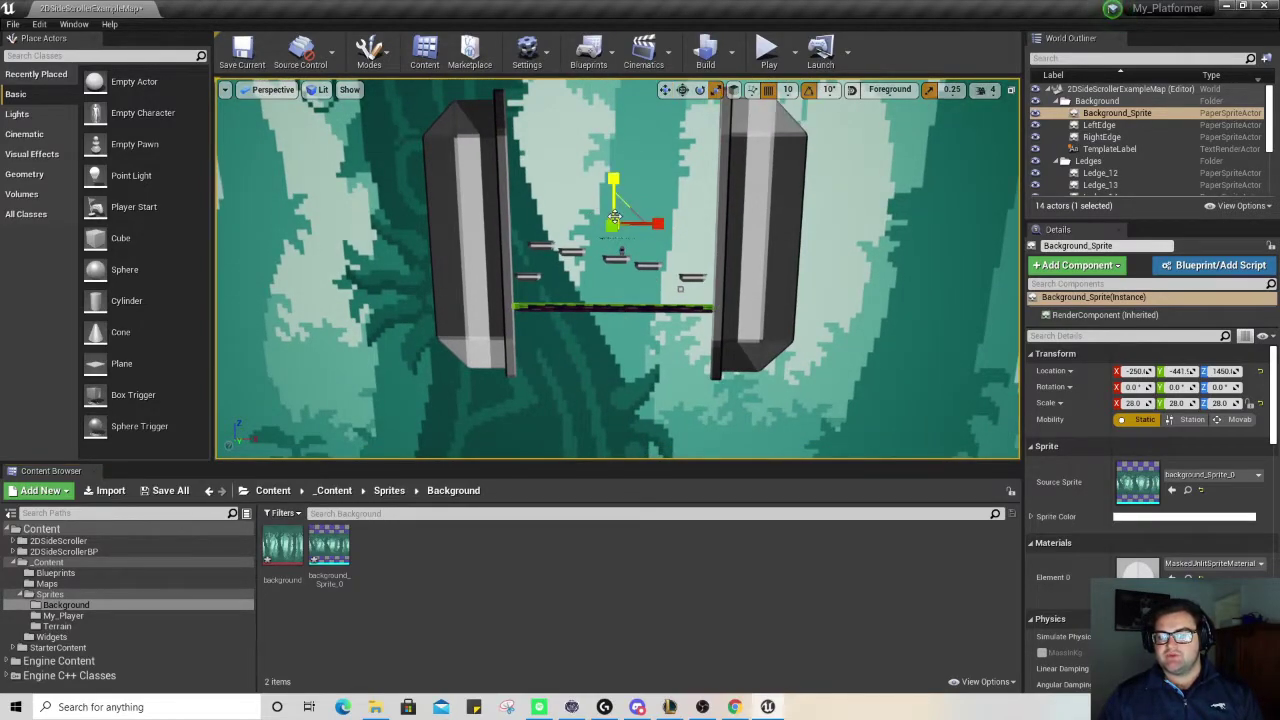
right_drag(614, 180, 575, 184)
scroll(647, 203, up, 5)
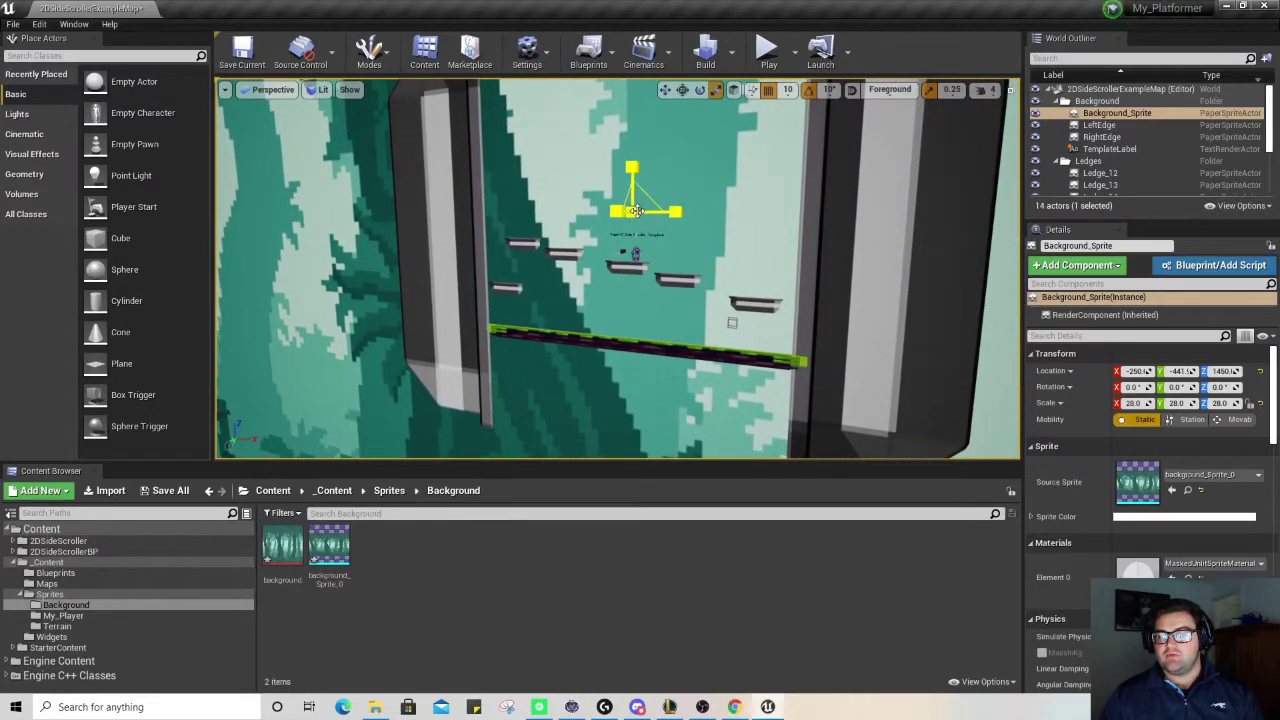
drag(636, 210, 512, 242)
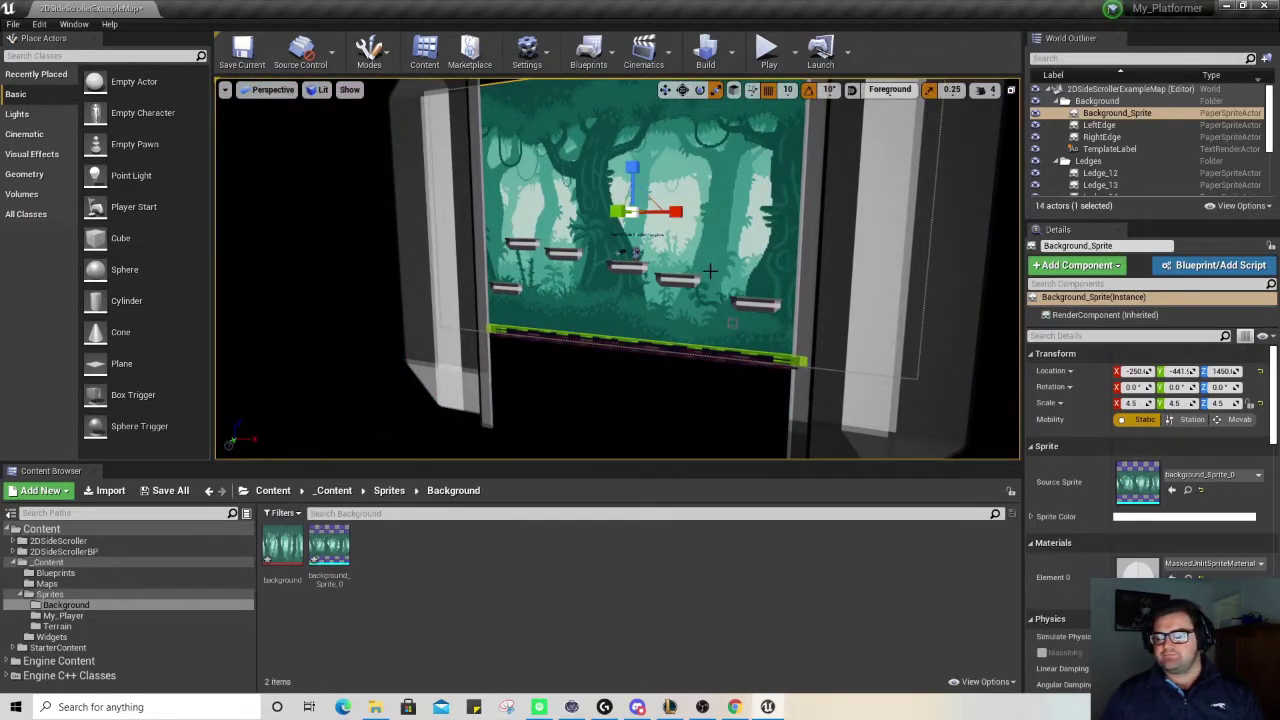
- Examine how the resized forest background fits between the side walls and behind the ledges and floor
right_drag(713, 270, 653, 182)
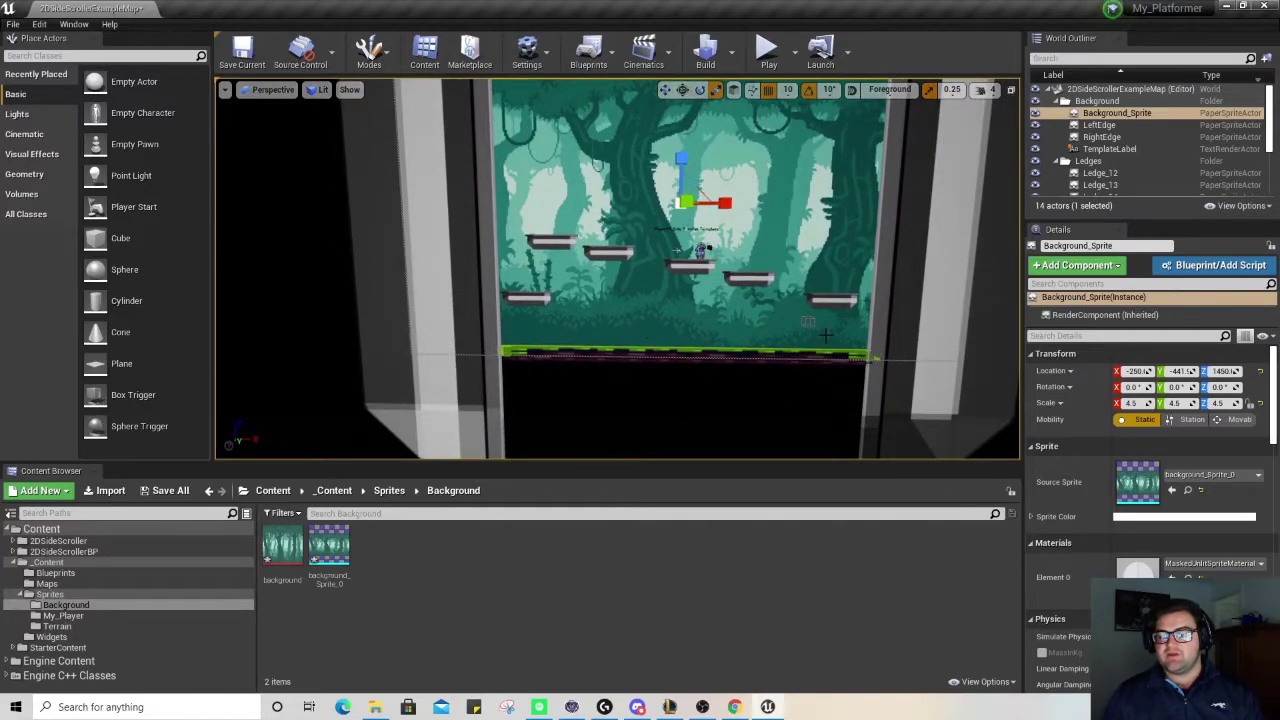
right_drag(808, 327, 808, 327)
key(s)
key(w)
key(d)
key(s)
key(w)
scroll(640, 270, up, 4)
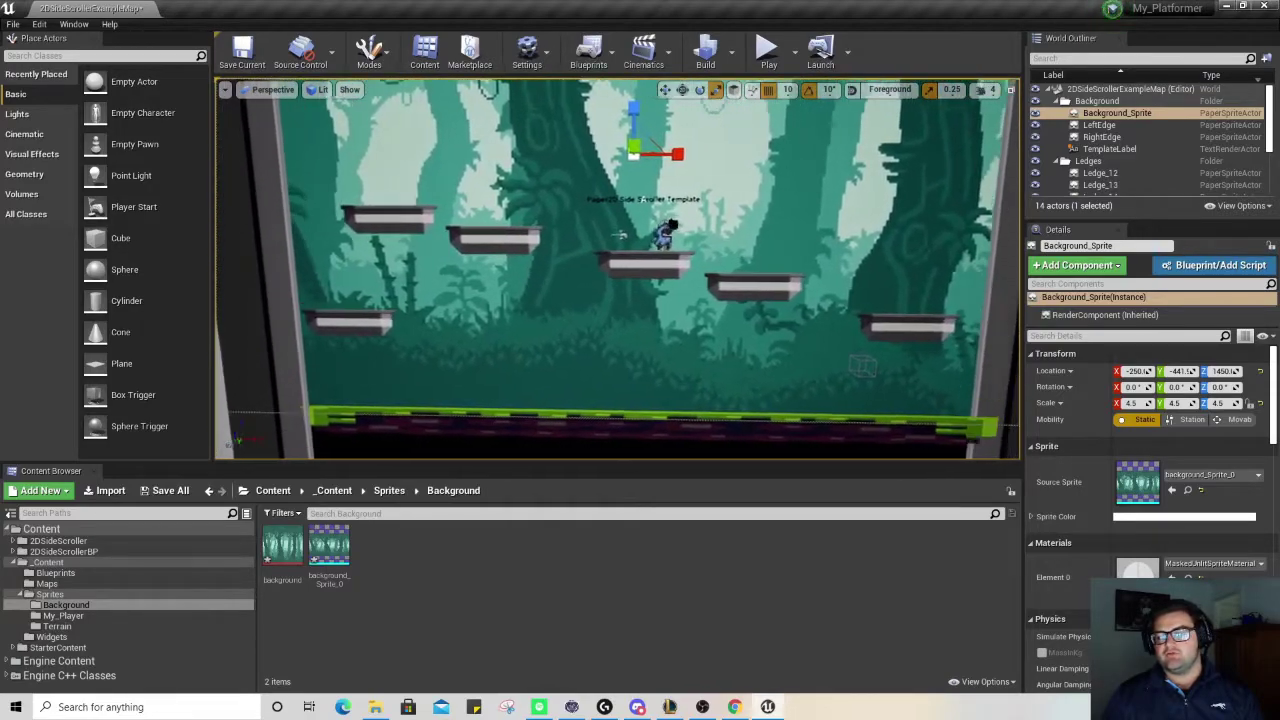
right_drag(761, 221, 761, 221)
key(d)
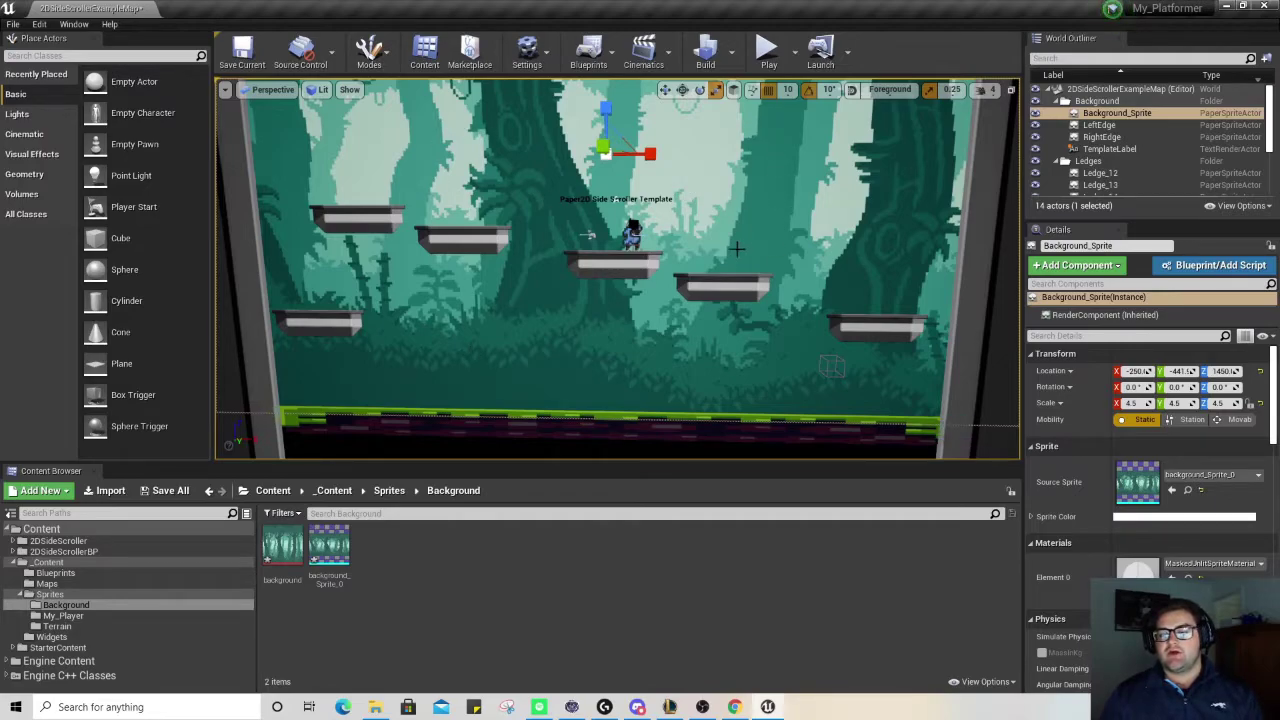
- Playtest the level by running and jumping across the ledges and down to the floor, and end the session
click(766, 50)
click(703, 176)
key(a)
key(space)
key(d)
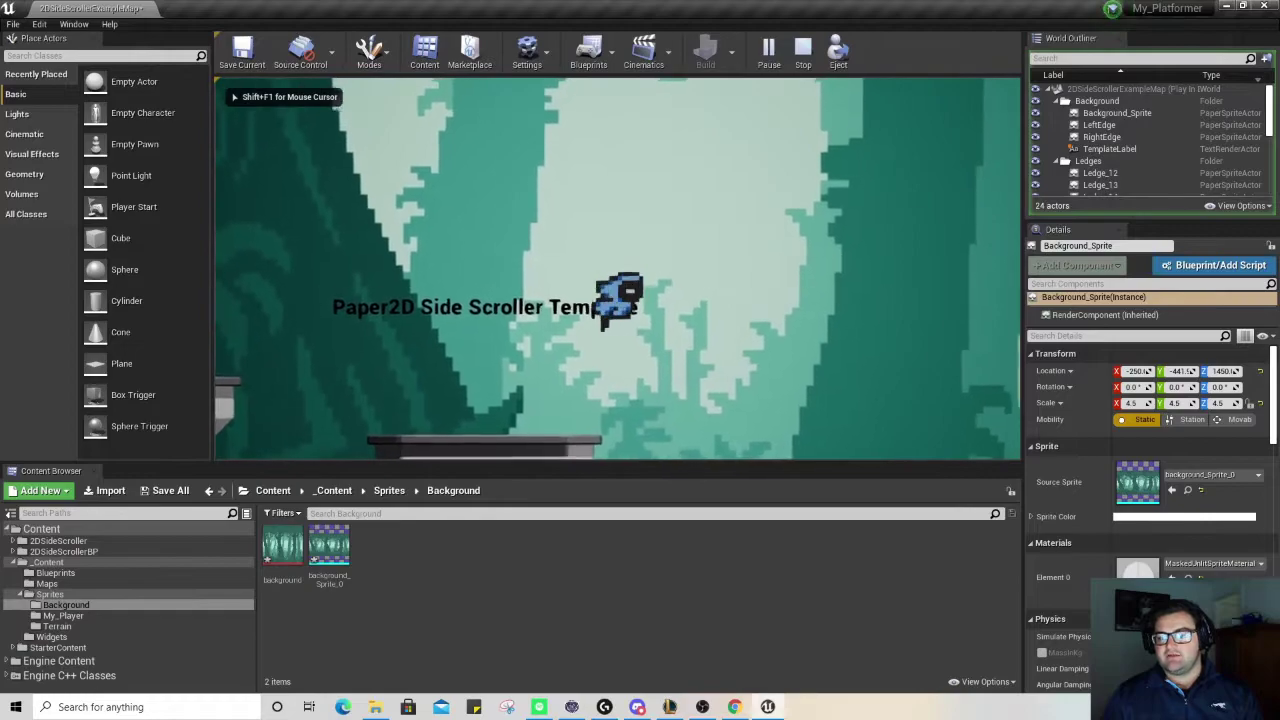
key(a)
key(space)
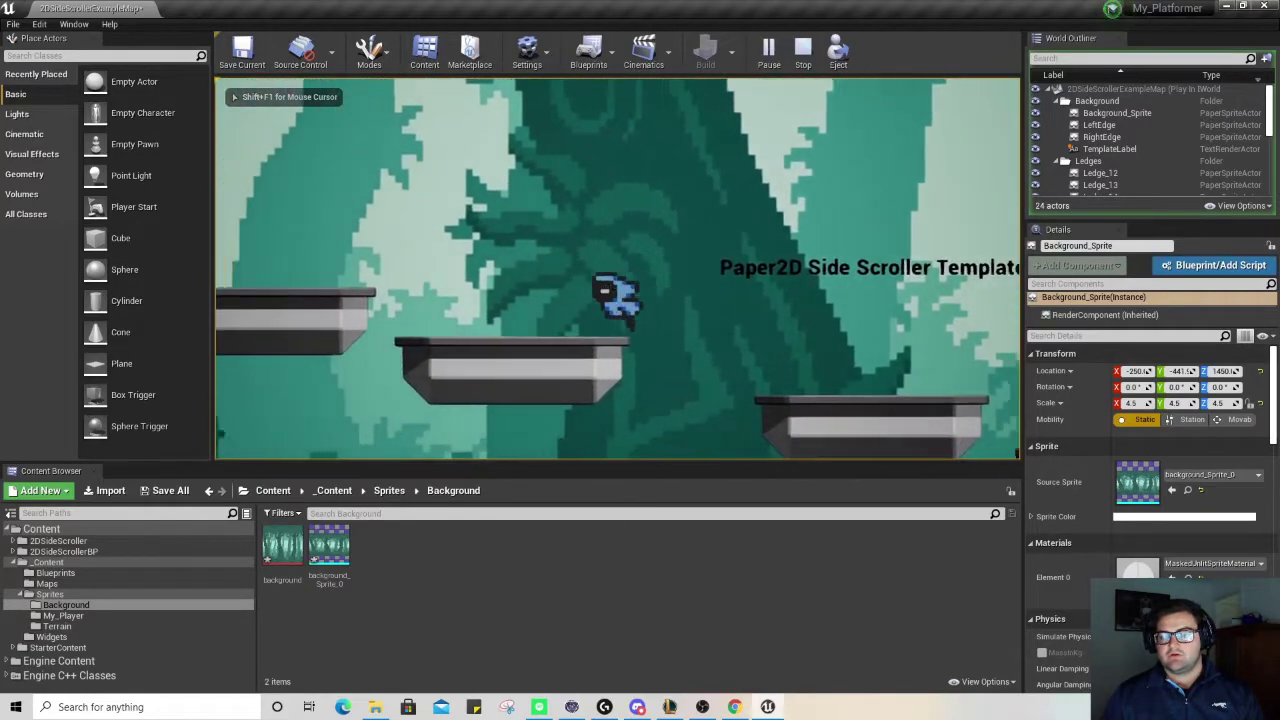
key(d)
key(space)
key(space)
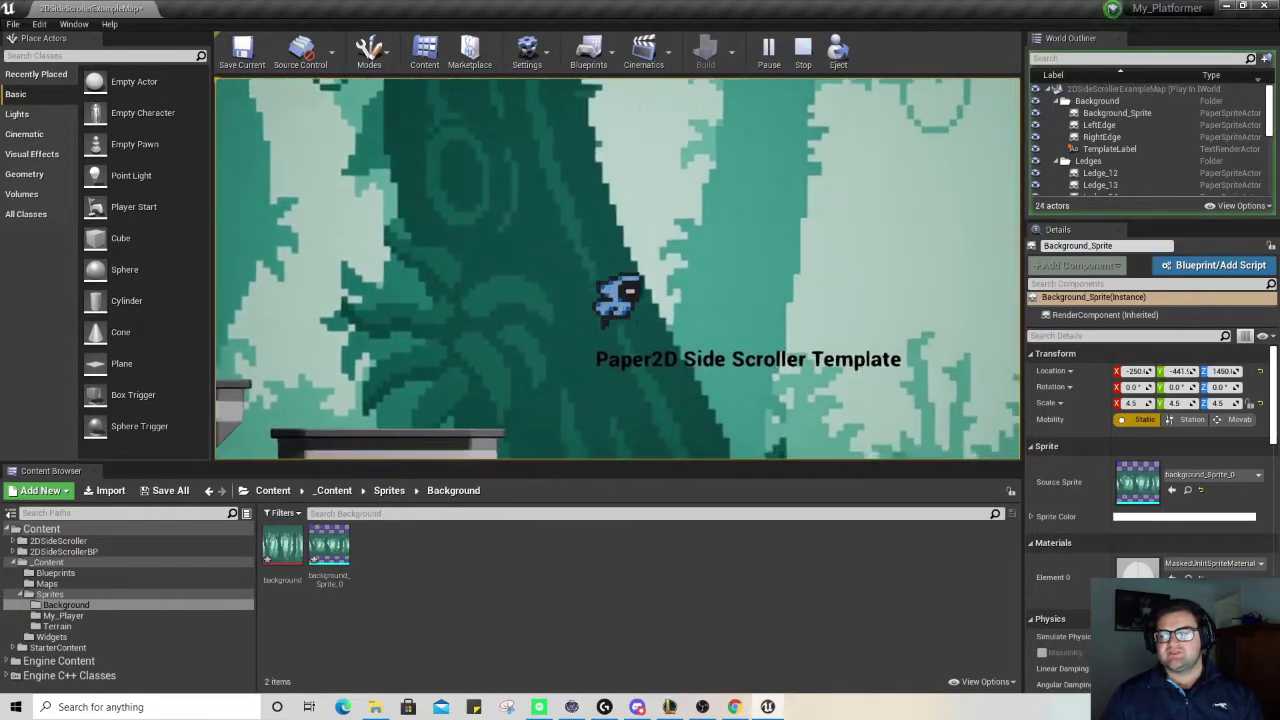
key(a)
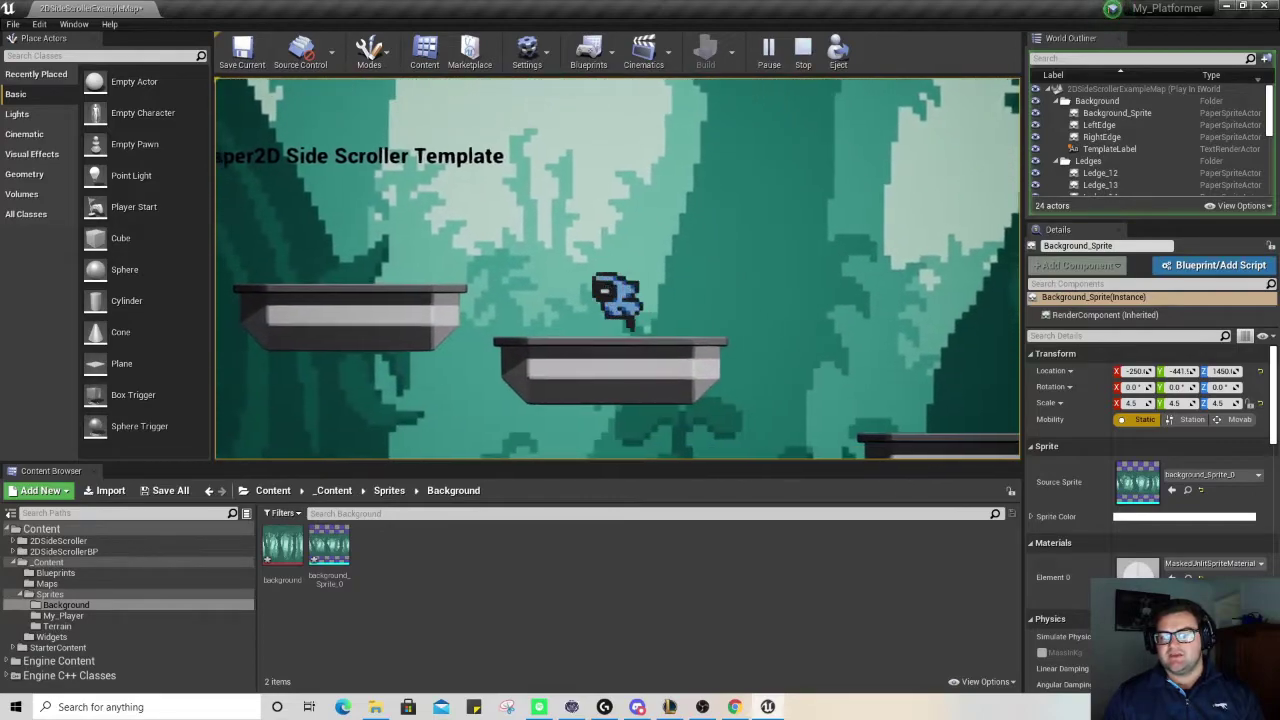
key(d)
key(space)
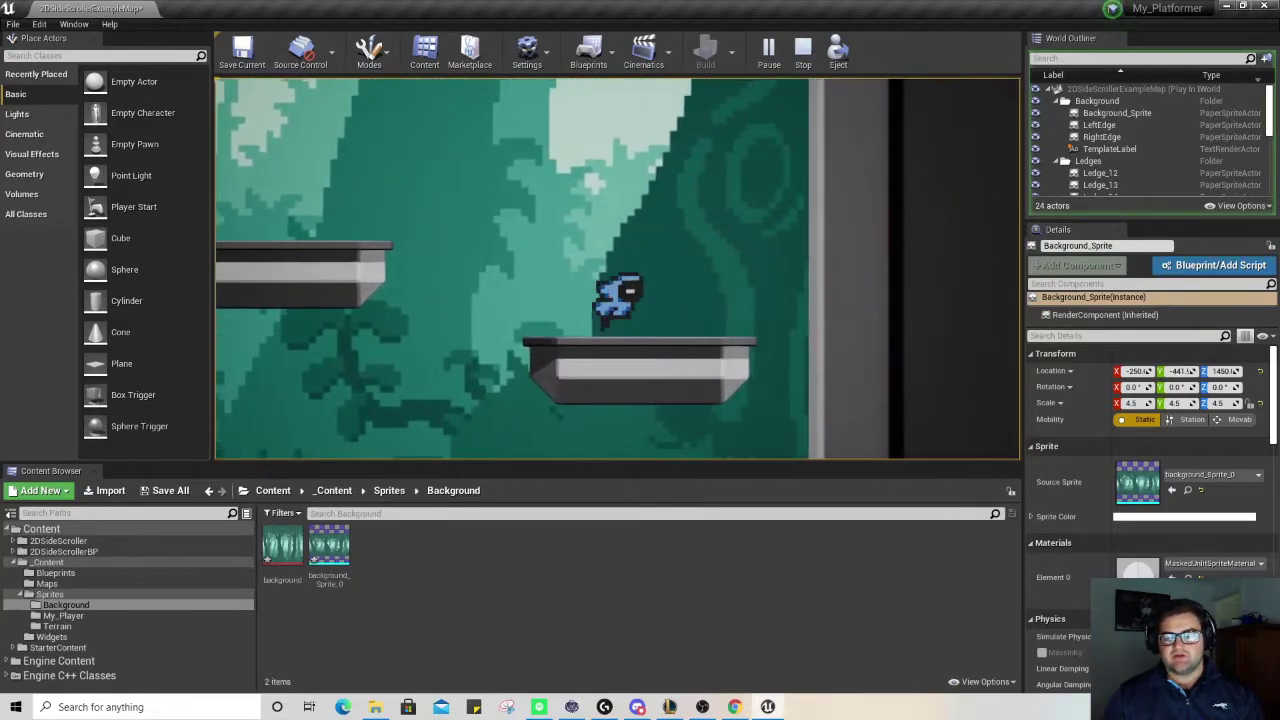
key(a)
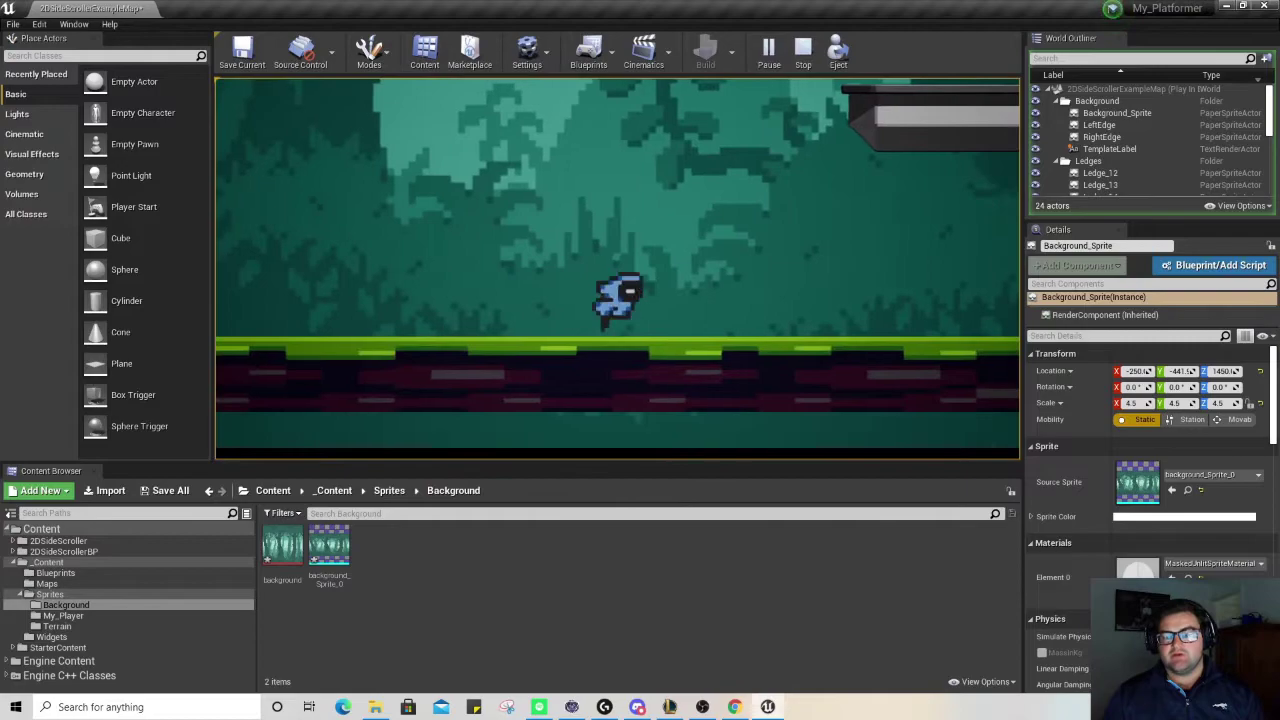
key(d)
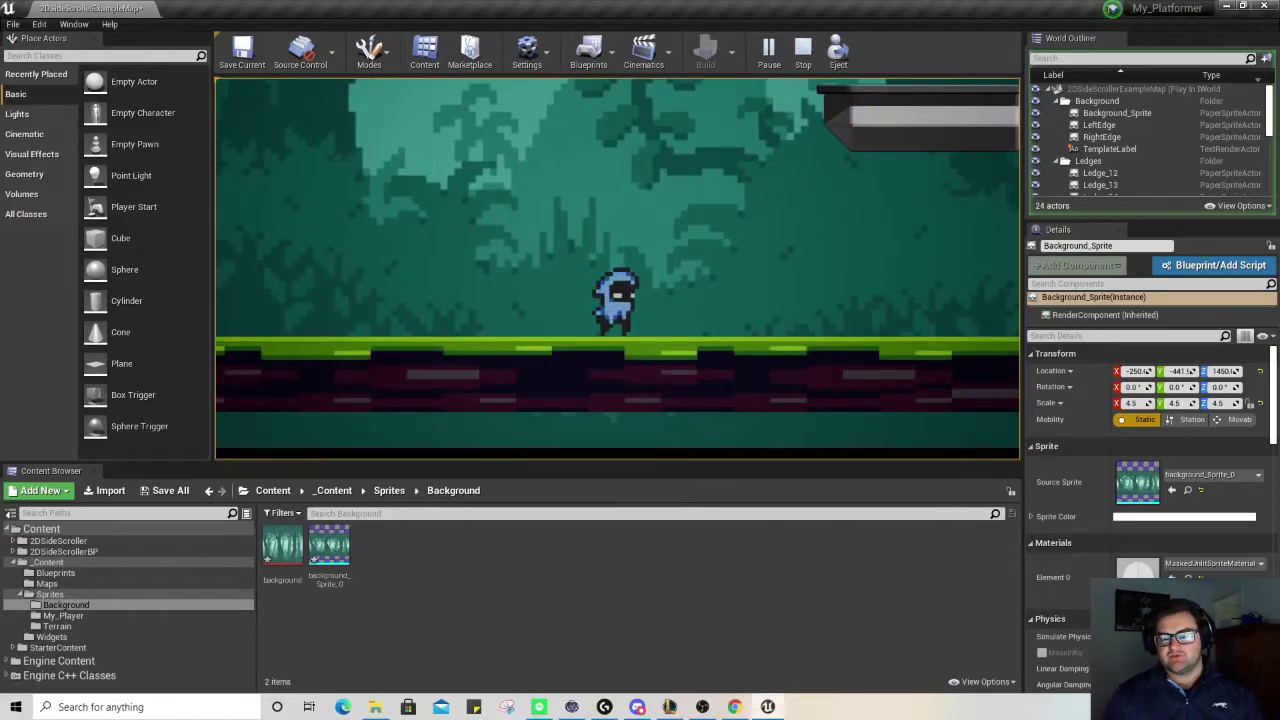
key(Escape)
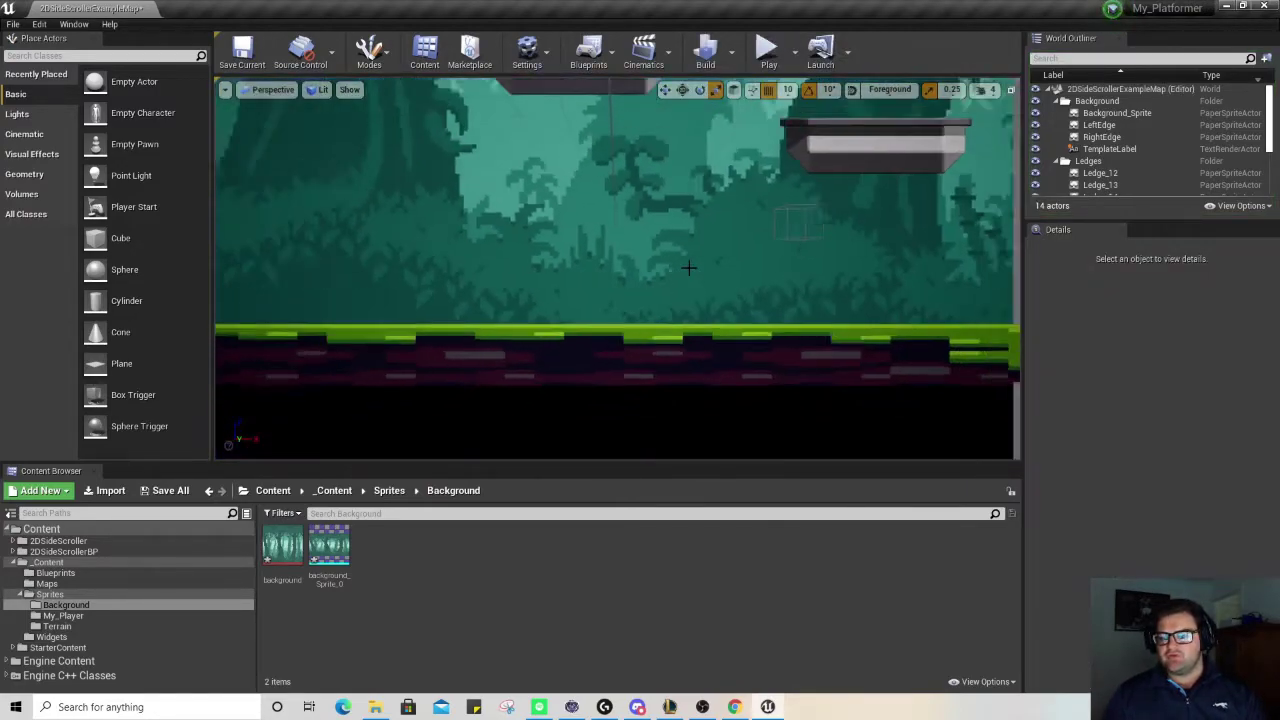
- Select the floor and stretch it vertically to a Z scale of 38.25
scroll(689, 268, down, 2)
click(627, 311)
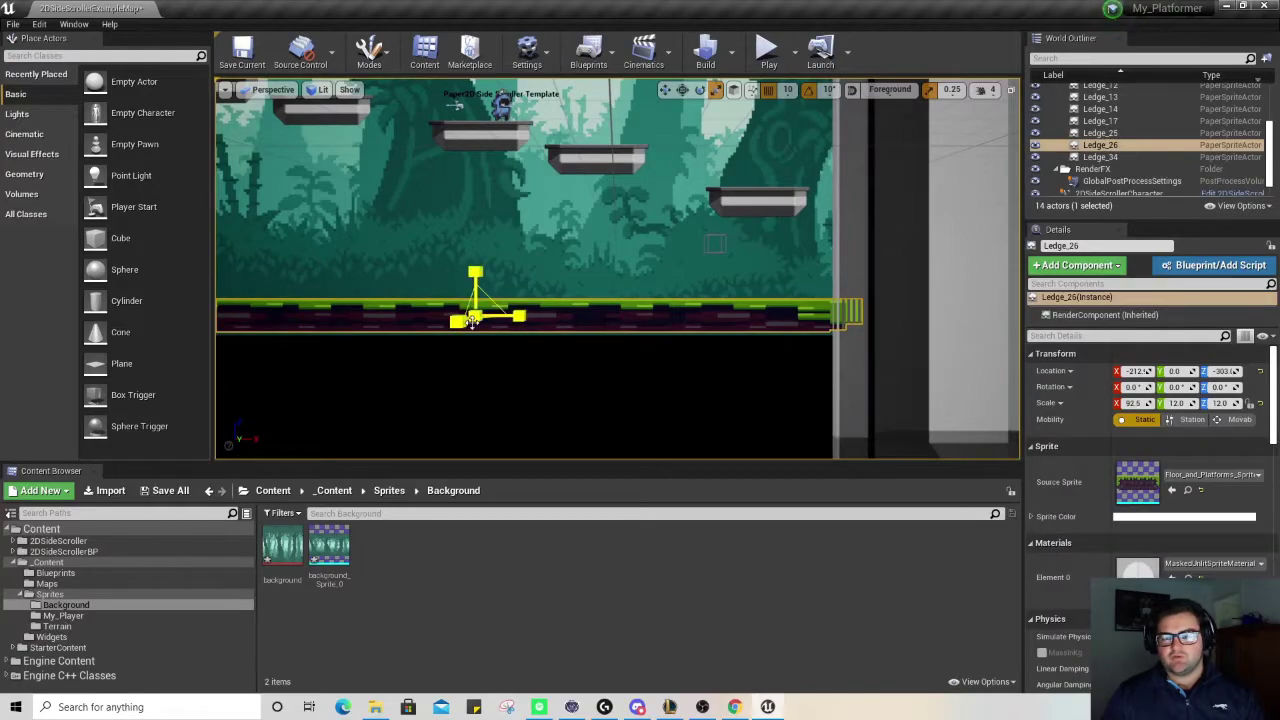
drag(474, 272, 474, 222)
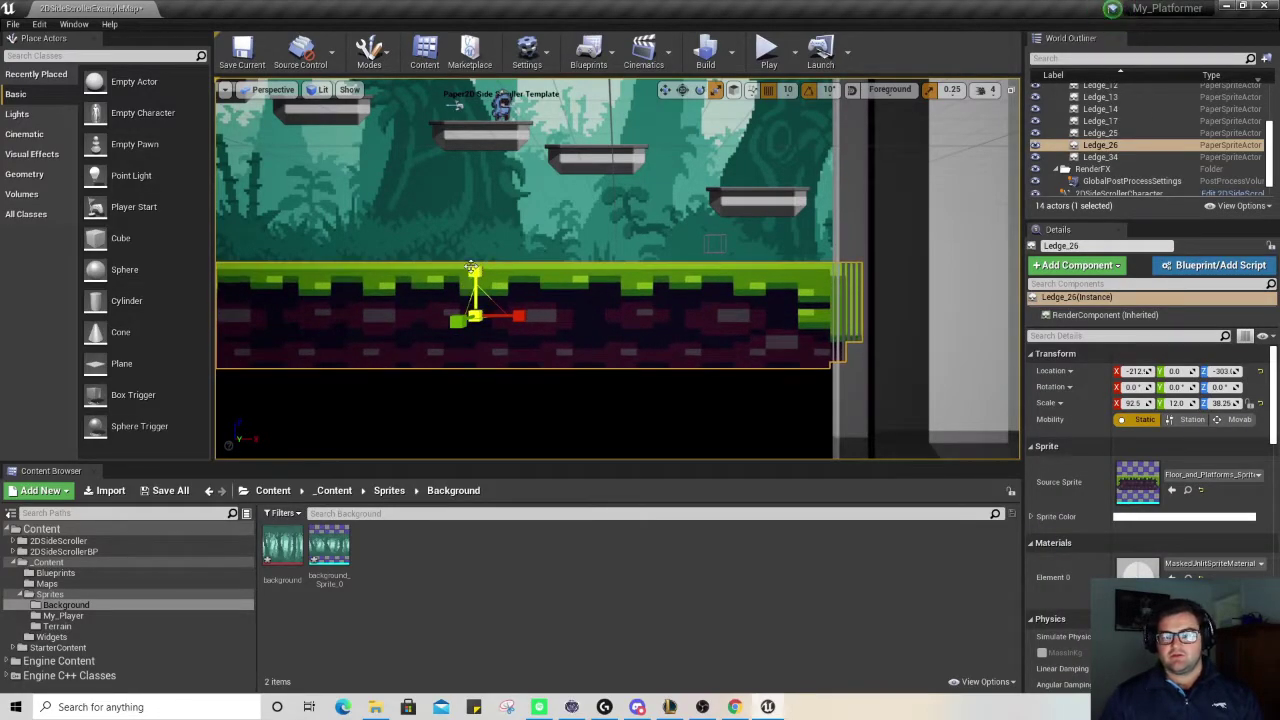
- Lower the thickened floor to about Z -613
click(665, 90)
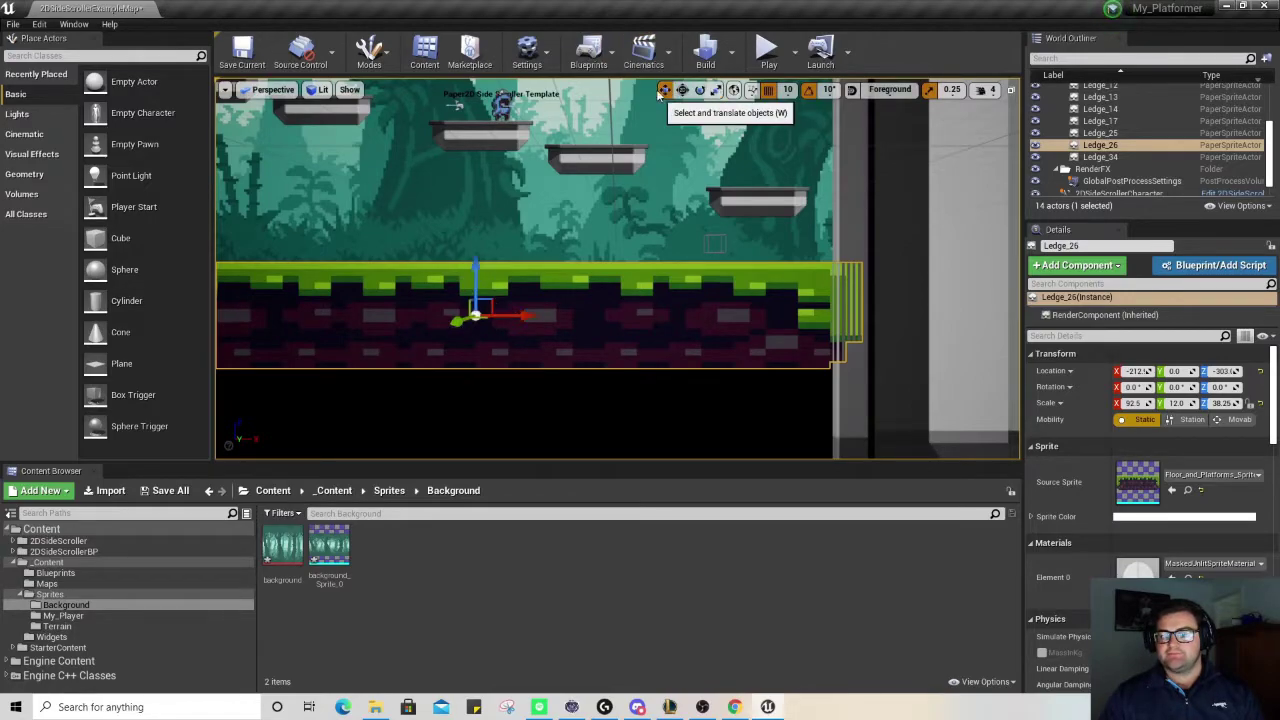
drag(471, 272, 464, 318)
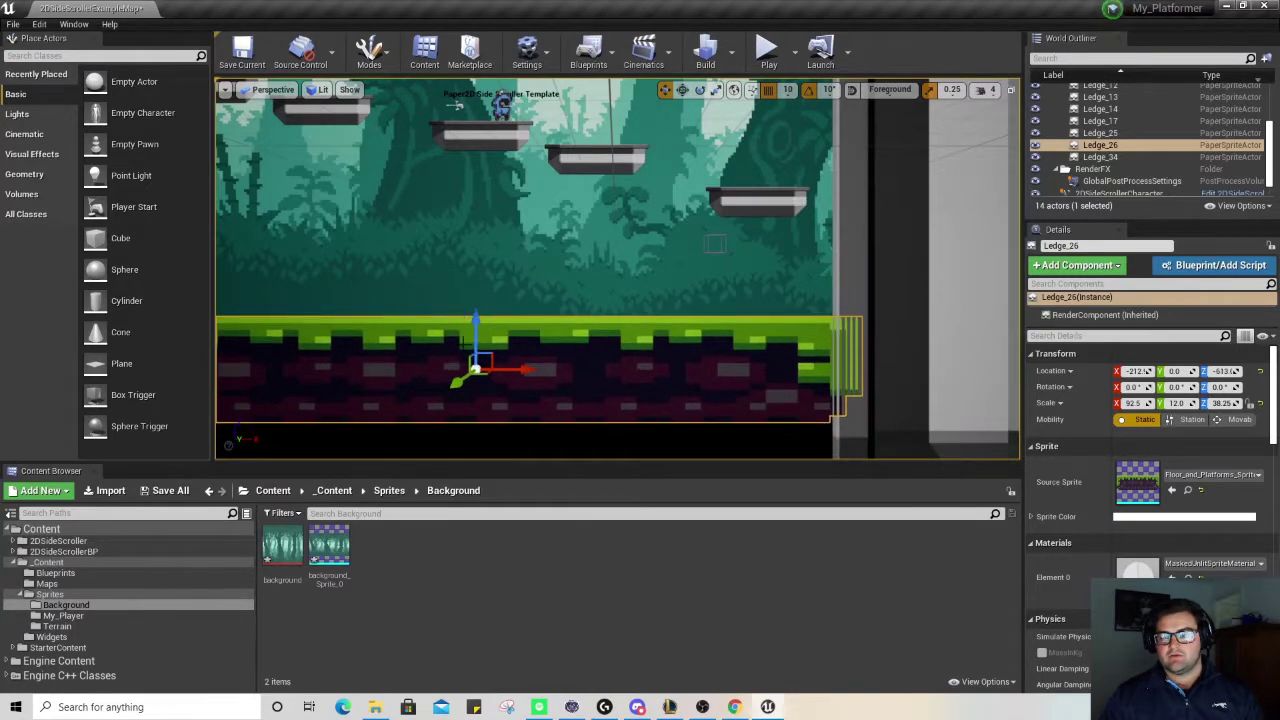
click(514, 439)
key(s)
key(a)
right_drag(514, 439, 514, 439)
click(605, 325)
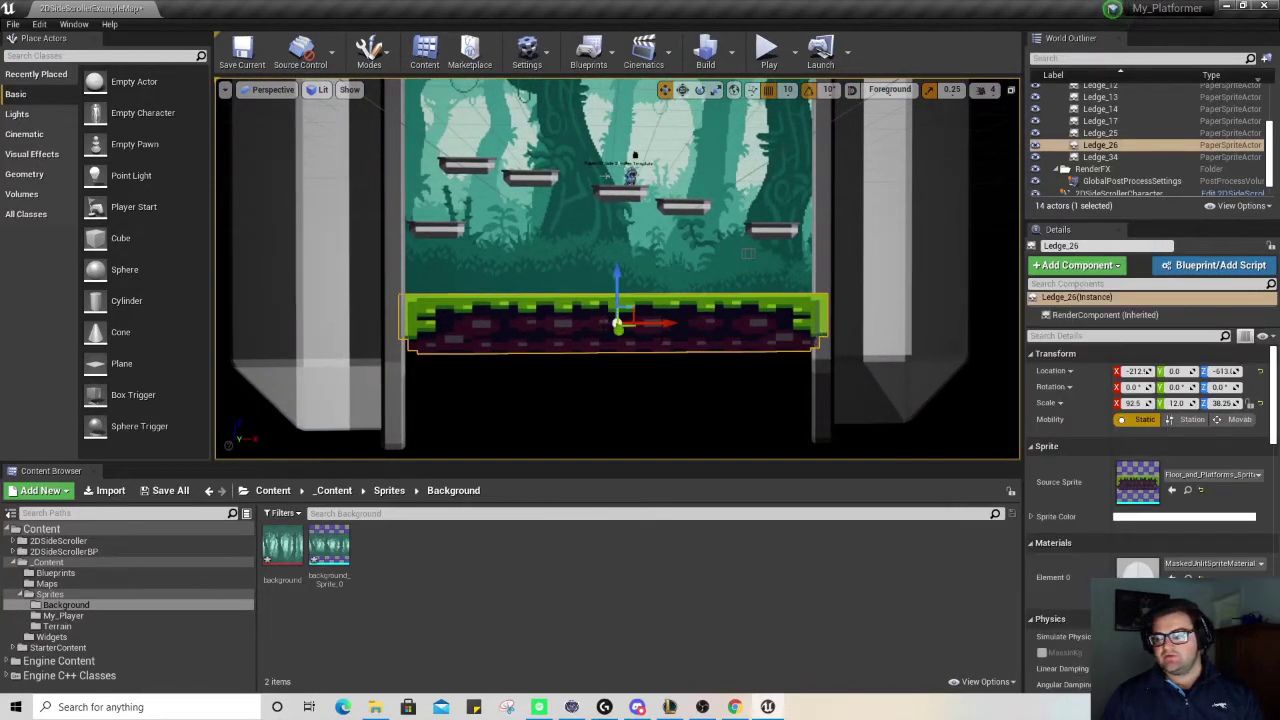
click(908, 342)
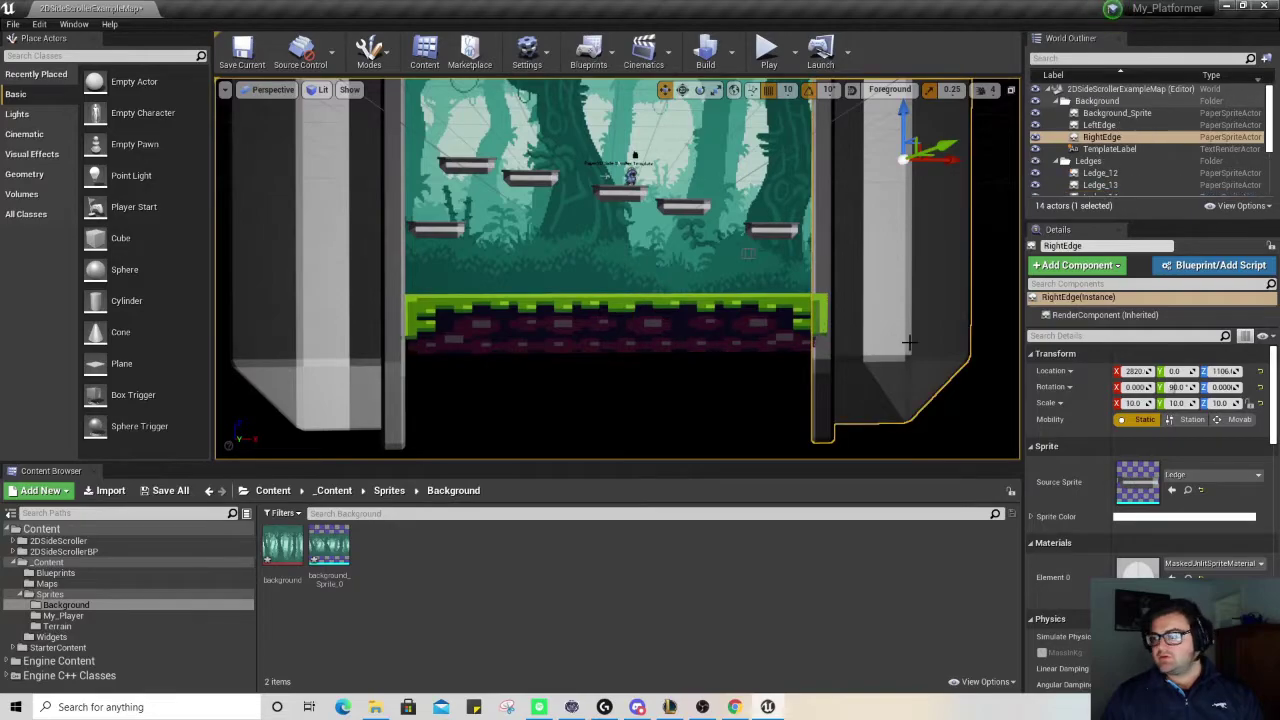
click(334, 300)
click(906, 348)
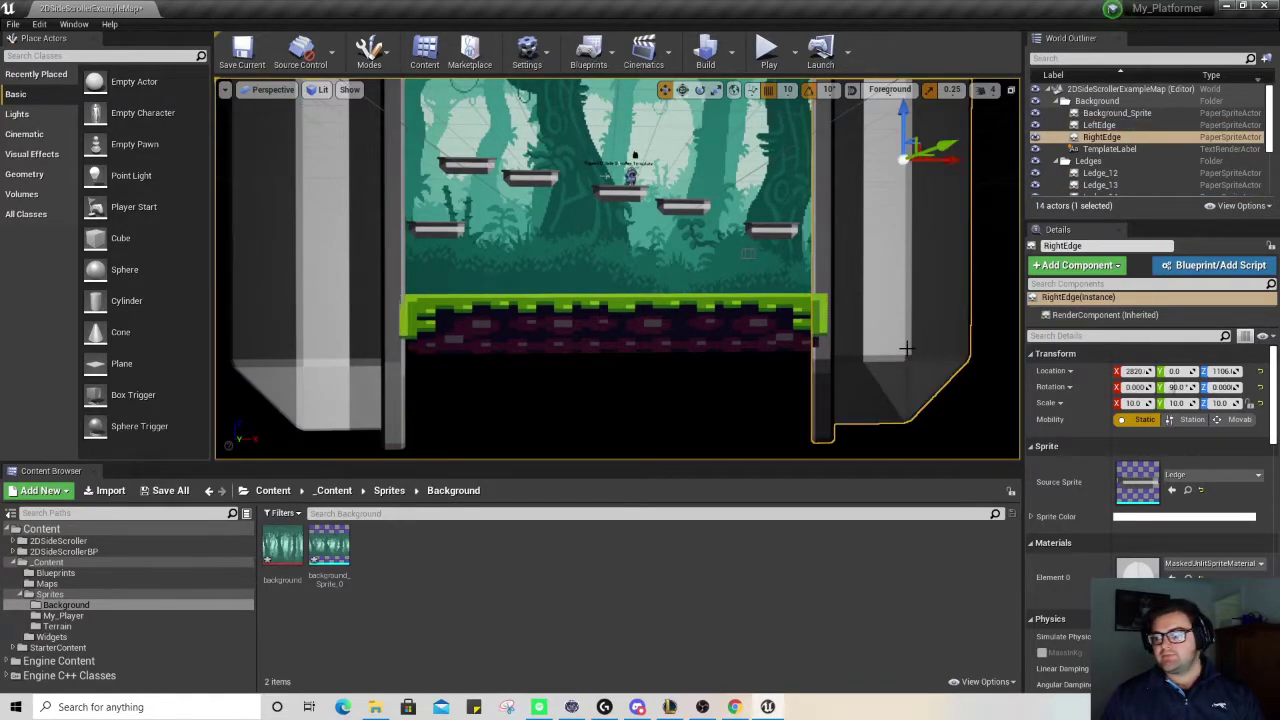
click(687, 391)
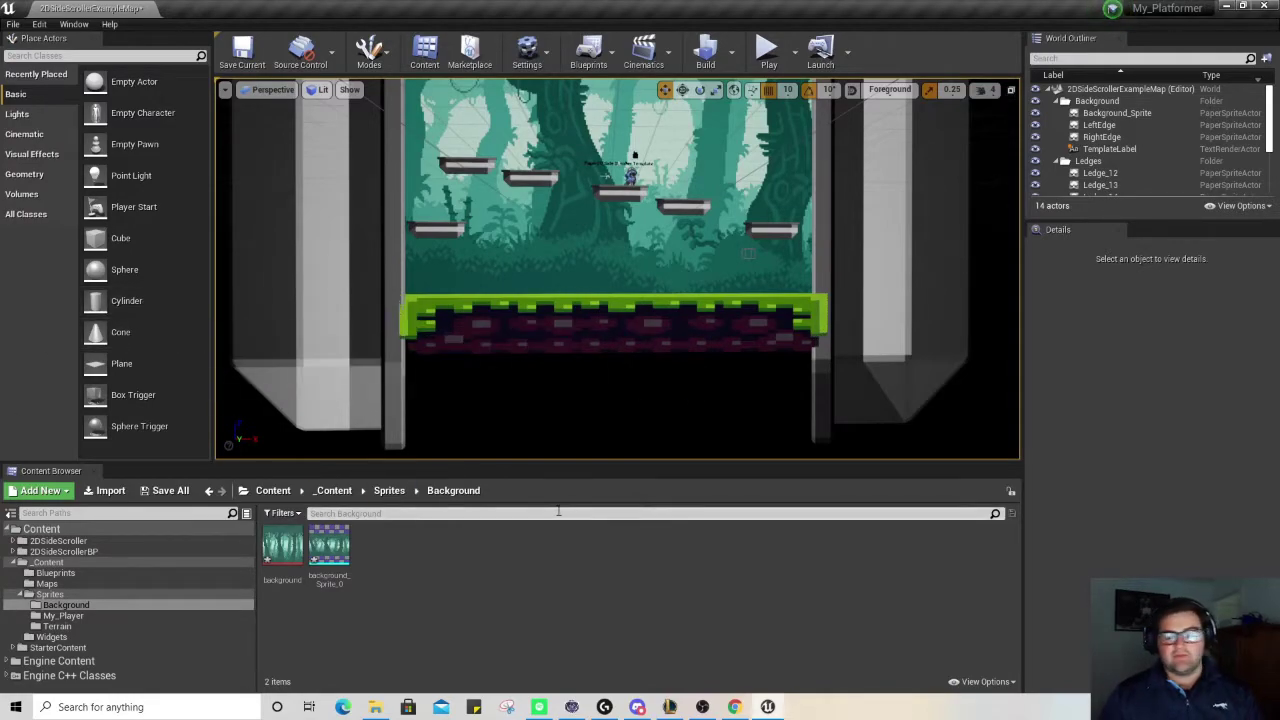
mouse_move(617, 268)
right_down()
mouse_move(617, 160)
mouse_move(600, 130)
mouse_move(618, 270)
right_up()
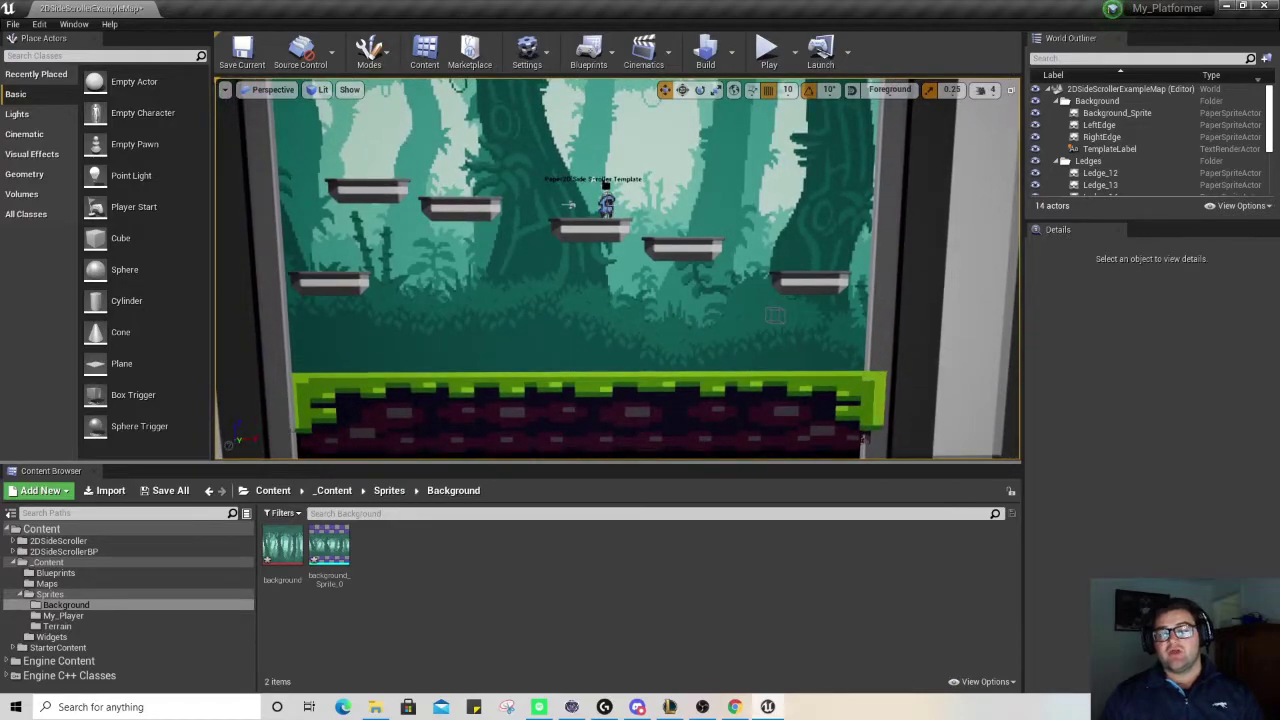